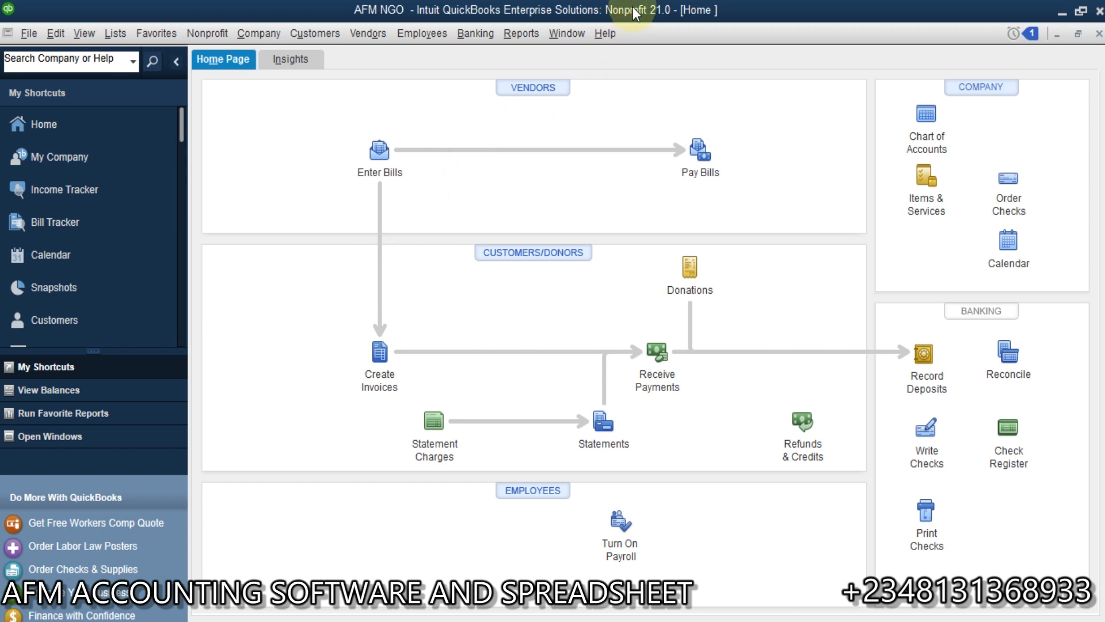
{"action": "left_click", "coordinate": [522, 32]}
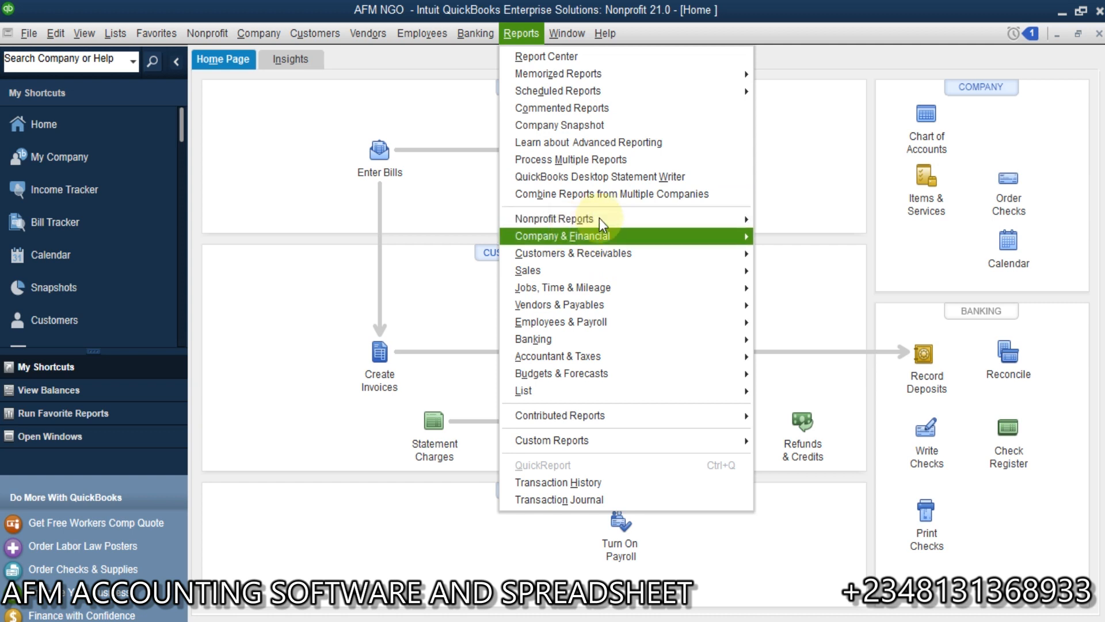
{"action": "mouse_move", "coordinate": [635, 225]}
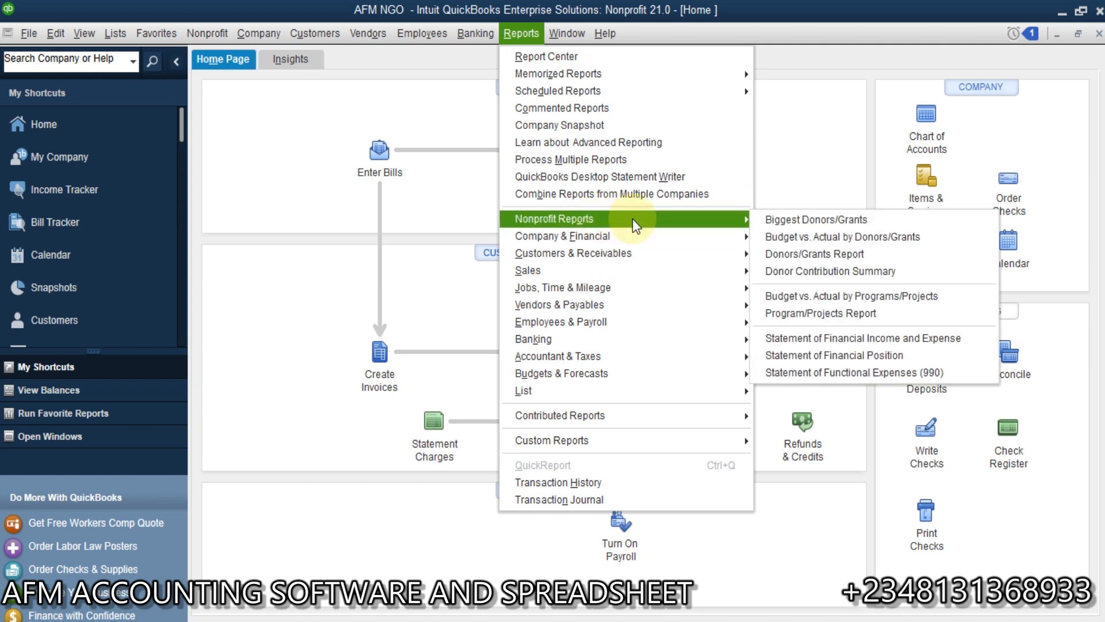
{"action": "left_click", "coordinate": [412, 284]}
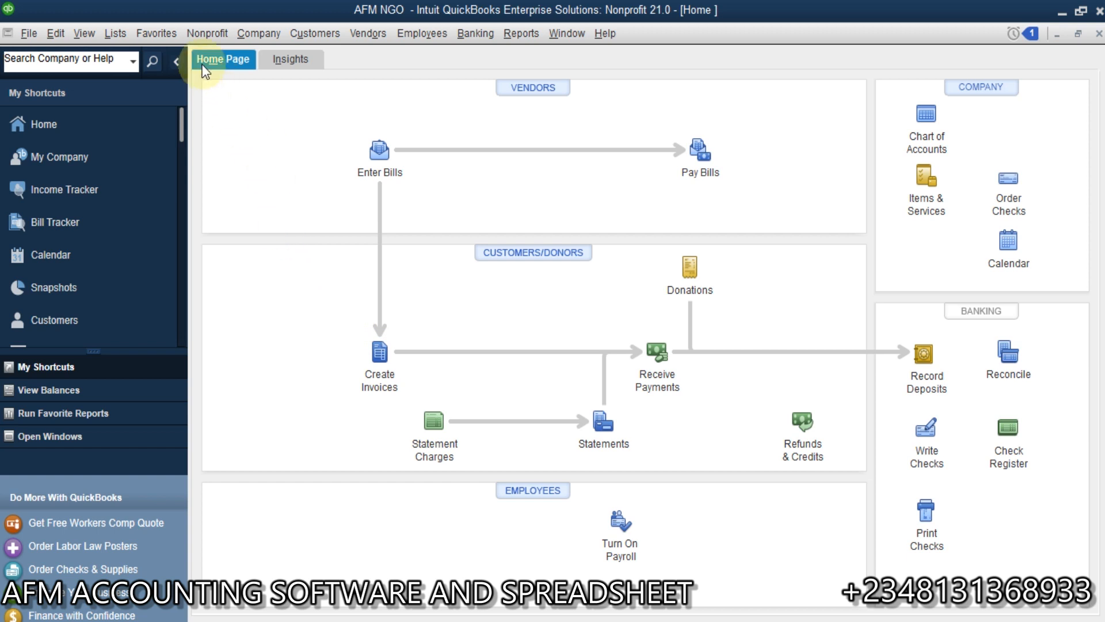
Step: Open a blank pledge form for creating an invoice
{"action": "left_click", "coordinate": [209, 34]}
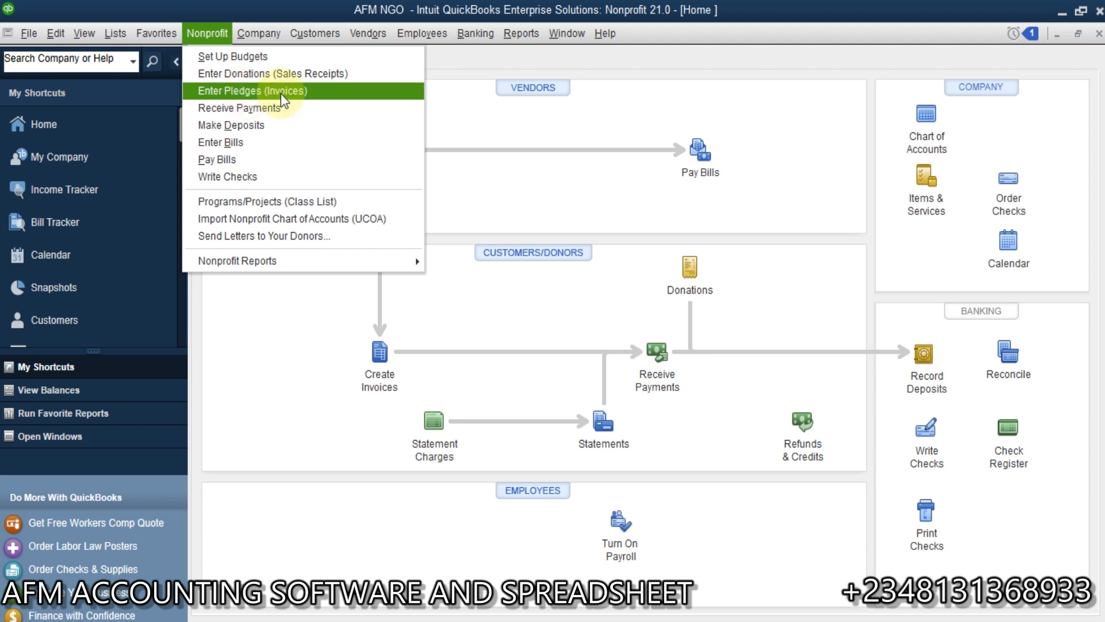
{"action": "left_click", "coordinate": [496, 170]}
{"action": "left_click", "coordinate": [385, 362]}
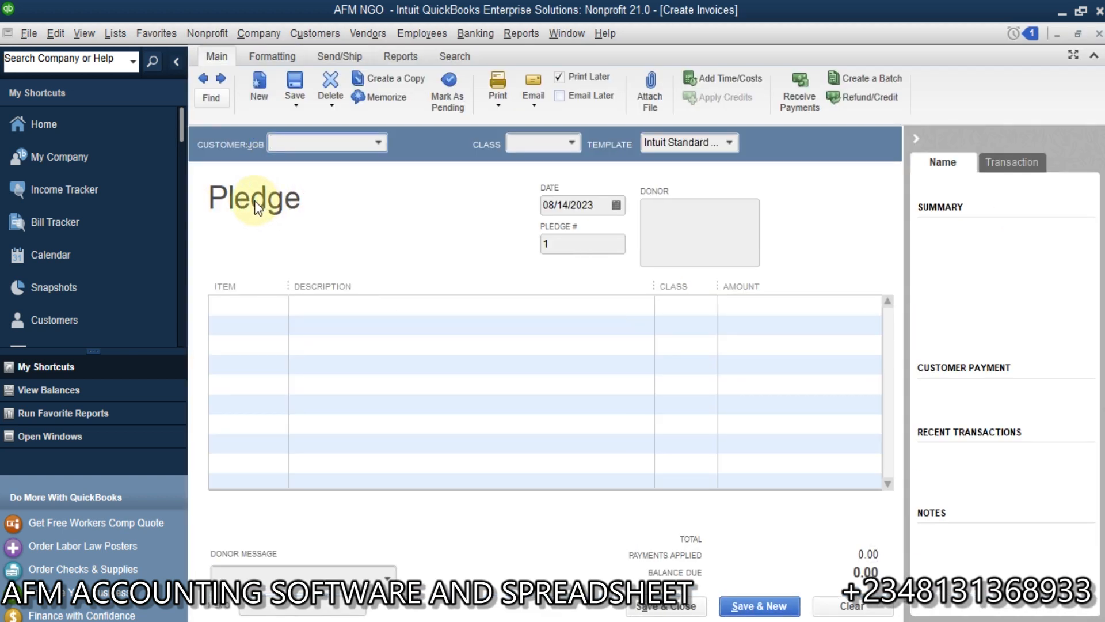
Step: Add a new customer record with the donor's full name and select that donor for the pledge
{"action": "left_click", "coordinate": [378, 142]}
{"action": "left_click", "coordinate": [303, 167]}
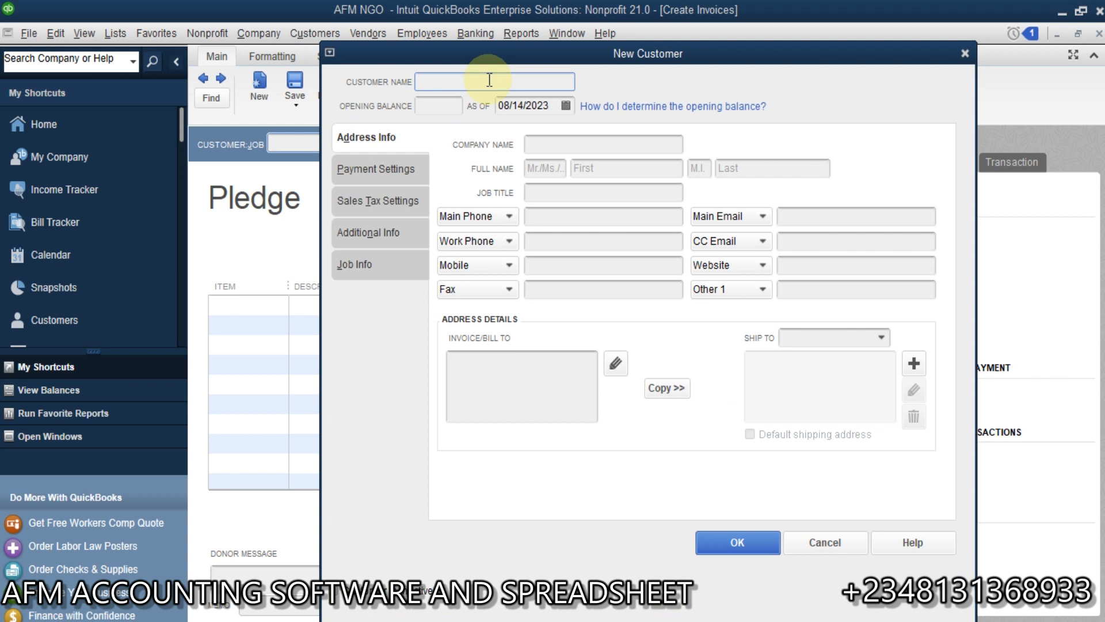
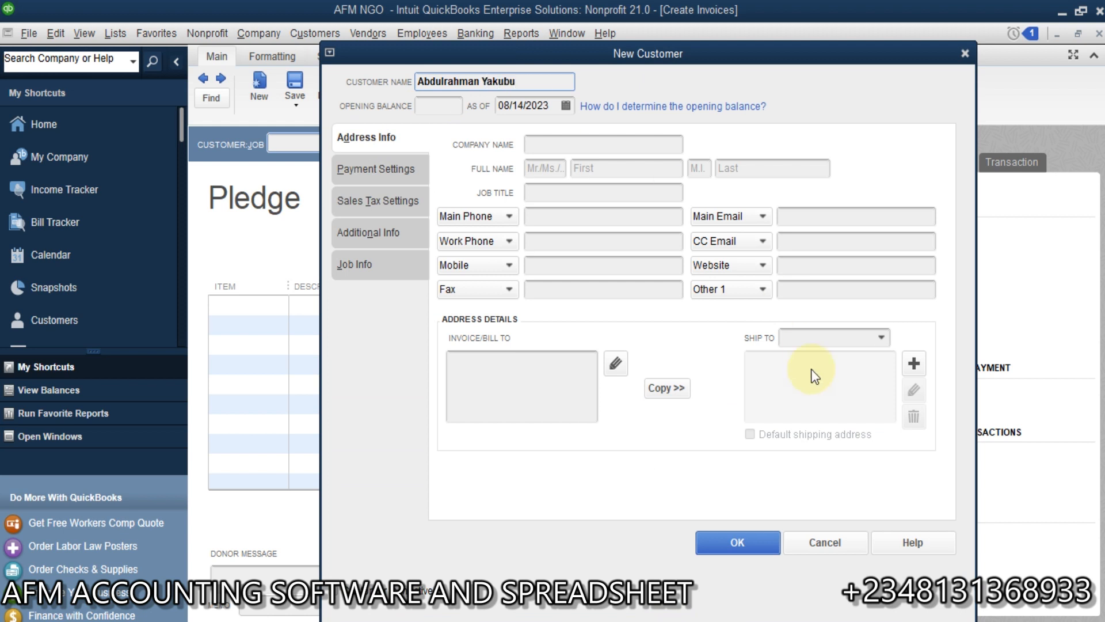
{"action": "left_click", "coordinate": [710, 543]}
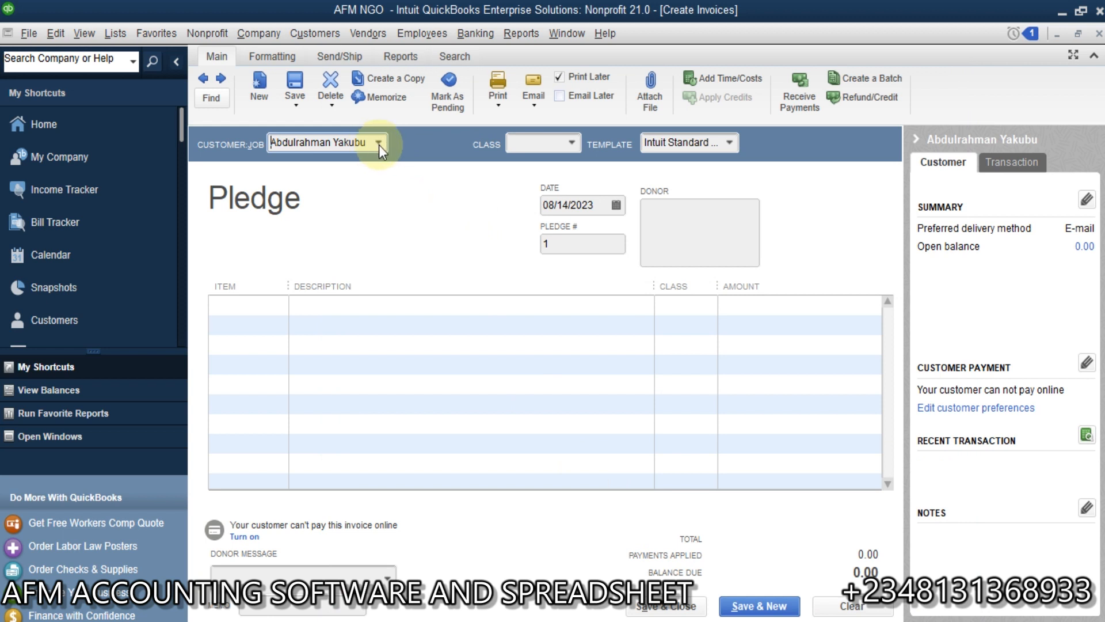
{"action": "left_click", "coordinate": [378, 144]}
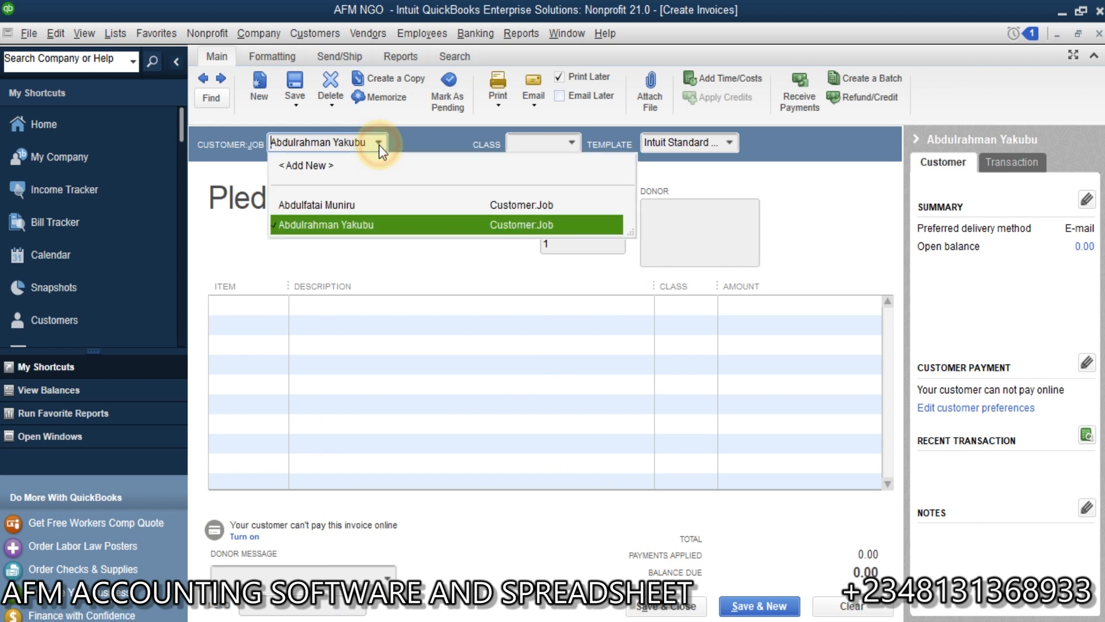
{"action": "left_click", "coordinate": [364, 229]}
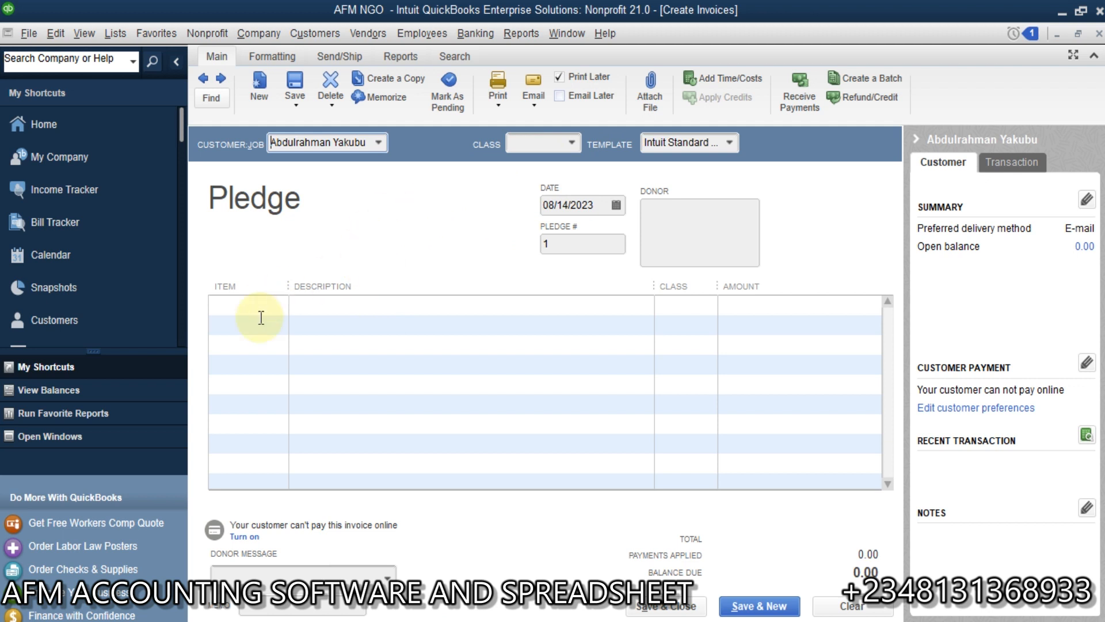
{"action": "left_click", "coordinate": [288, 304]}
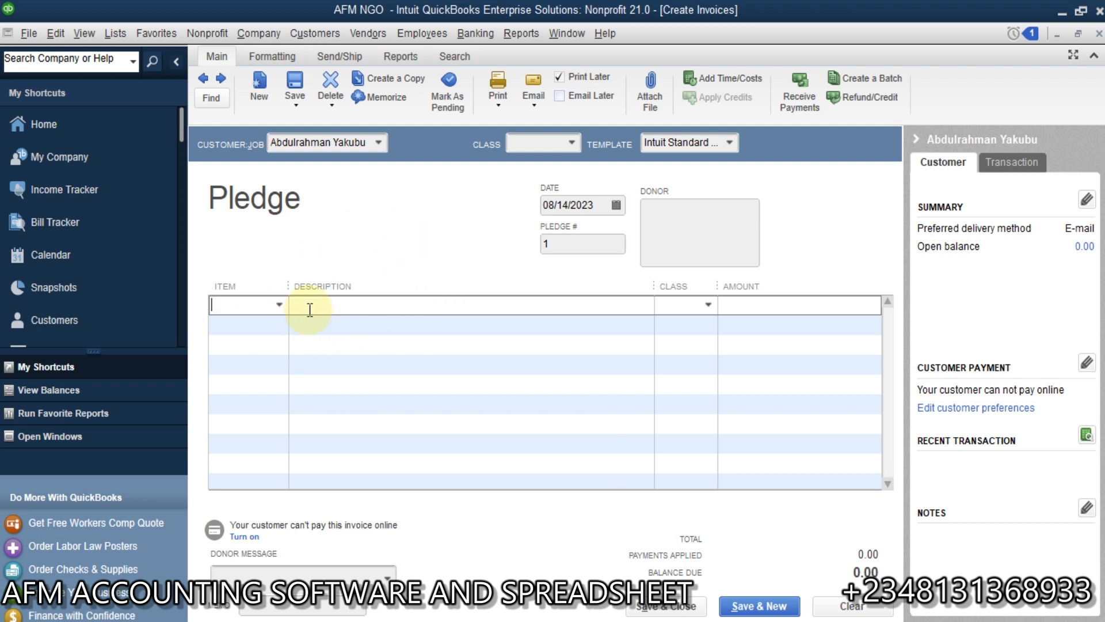
{"action": "left_click", "coordinate": [280, 305]}
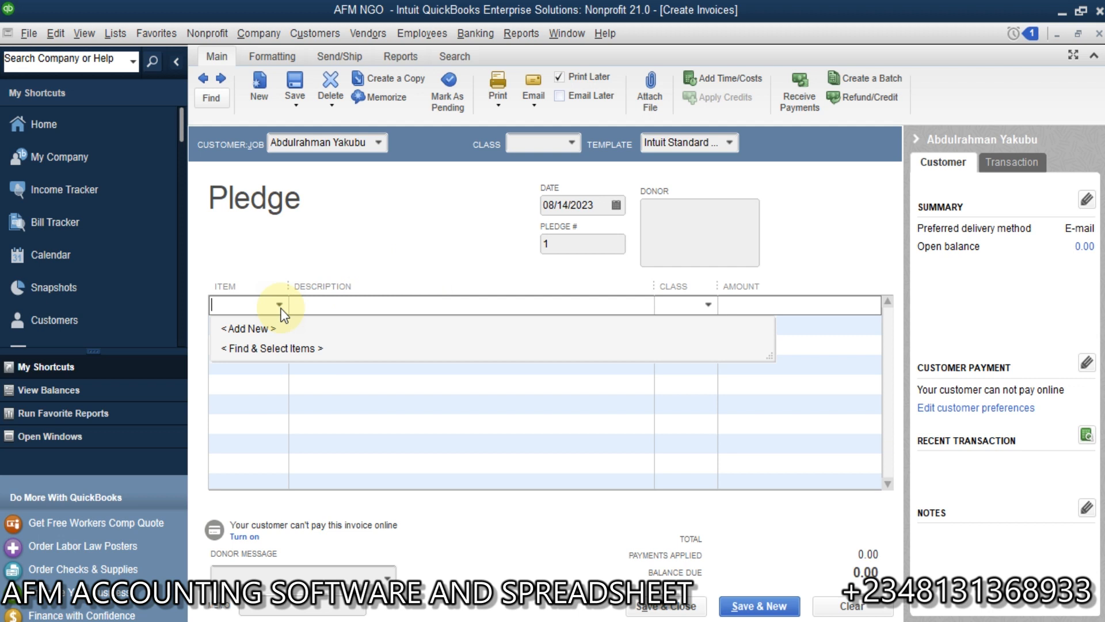
{"action": "left_click", "coordinate": [252, 328]}
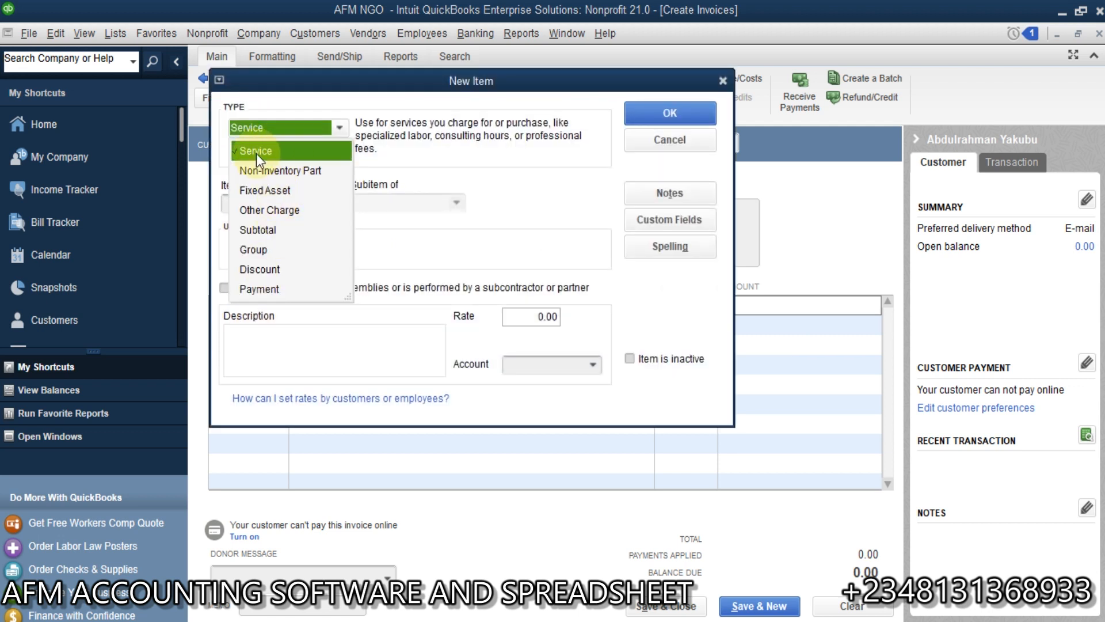
{"action": "left_click", "coordinate": [275, 151]}
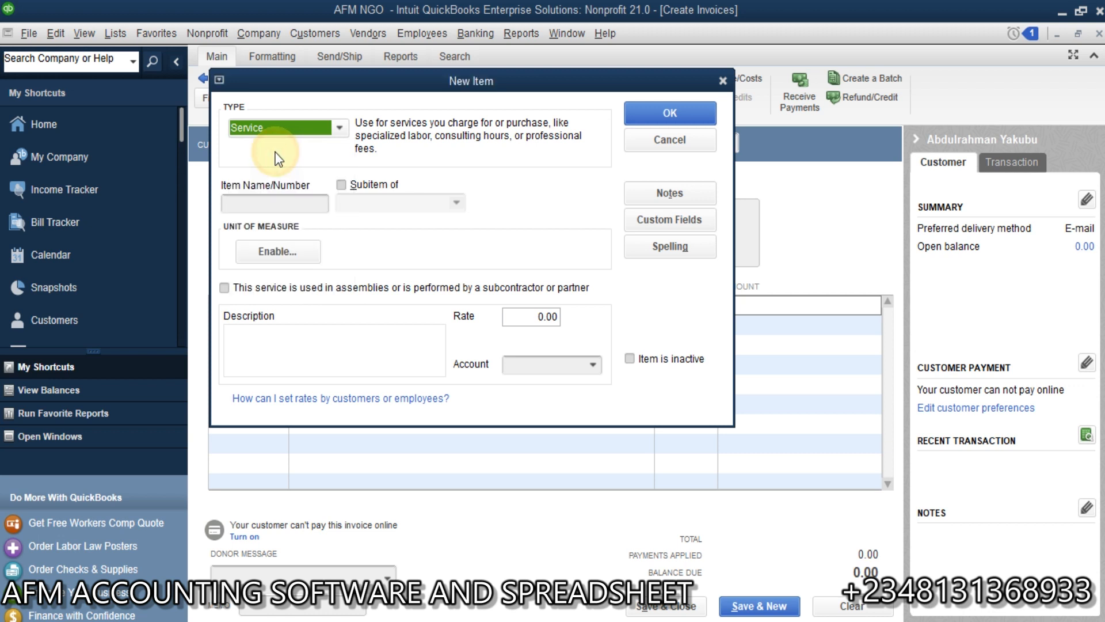
{"action": "left_click", "coordinate": [290, 200]}
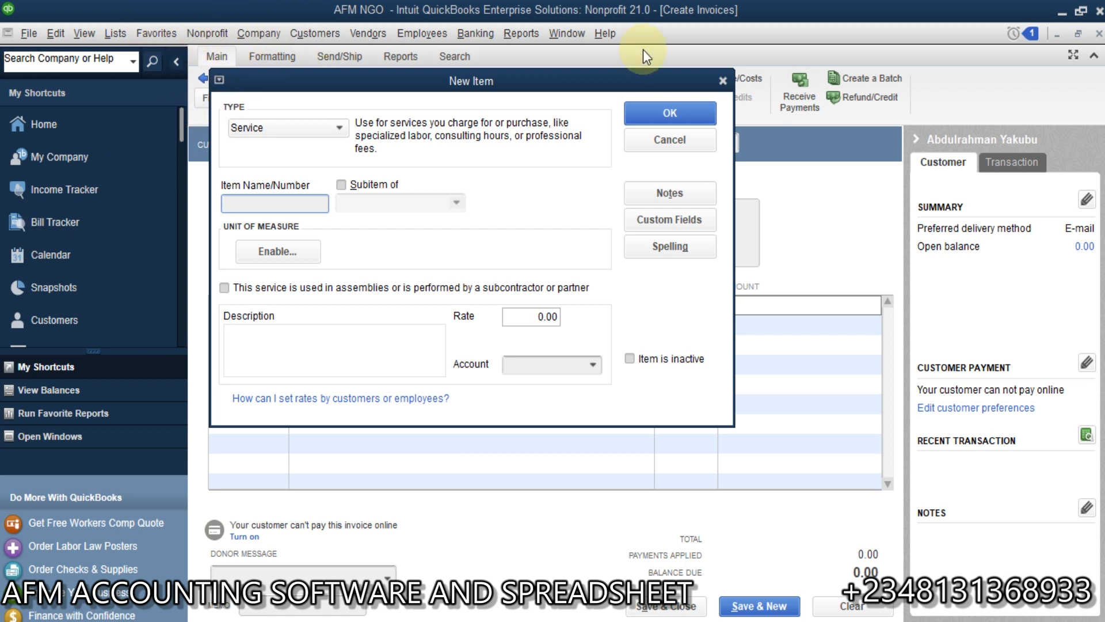
{"action": "left_click", "coordinate": [680, 140]}
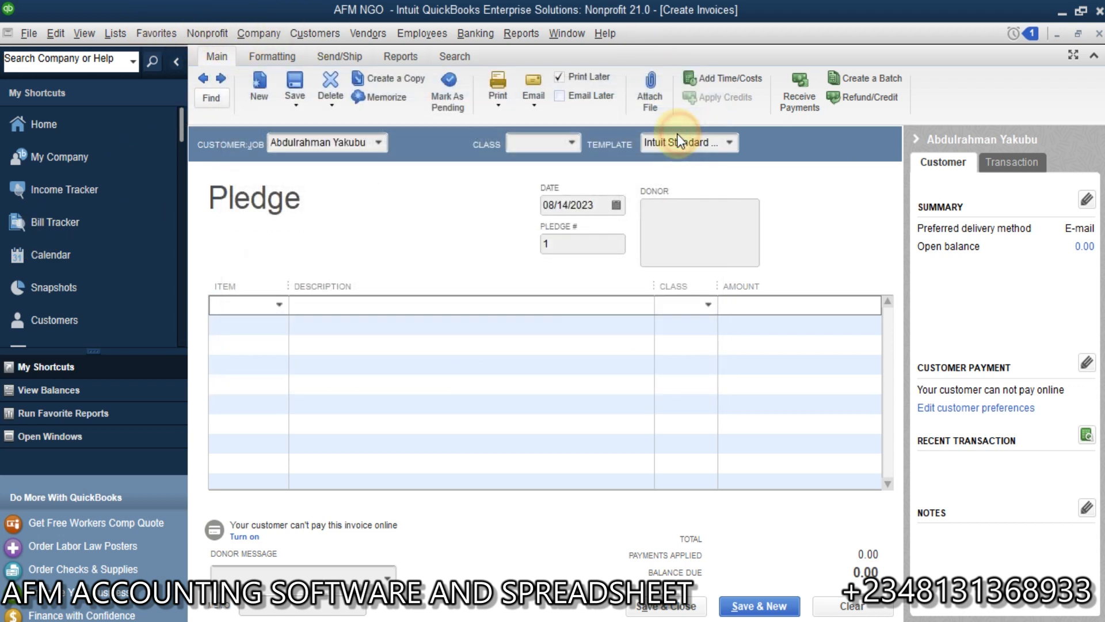
Step: Examine the income accounts in the chart of accounts and return to the pledge form
{"action": "left_click", "coordinate": [115, 33]}
{"action": "left_click", "coordinate": [166, 55]}
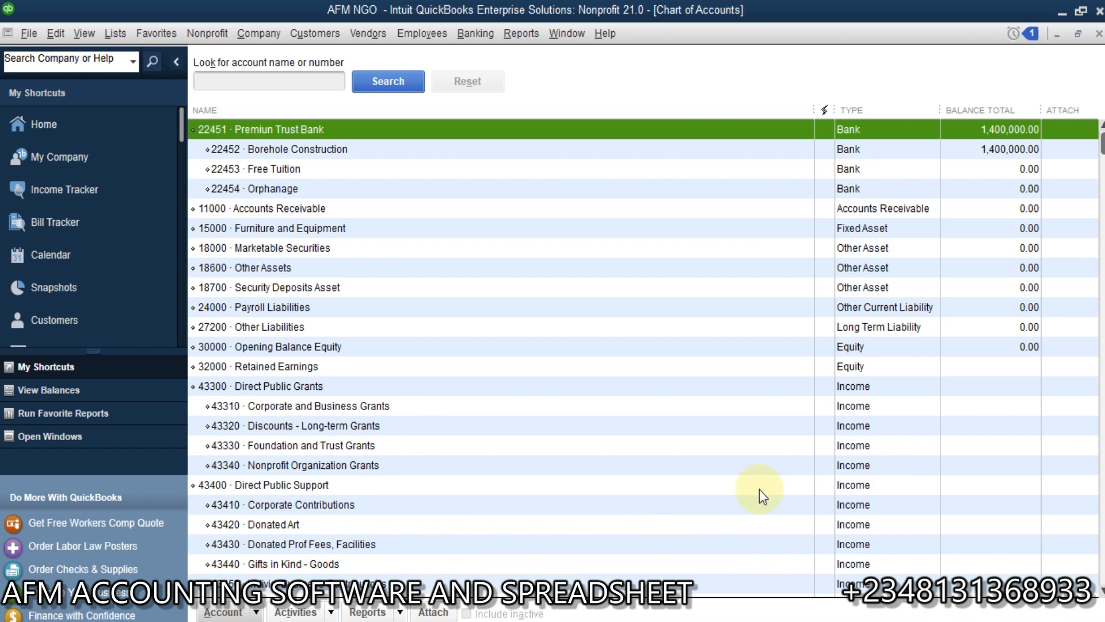
{"action": "left_click", "coordinate": [1100, 590]}
{"action": "left_click", "coordinate": [1101, 590]}
{"action": "left_click", "coordinate": [1101, 590]}
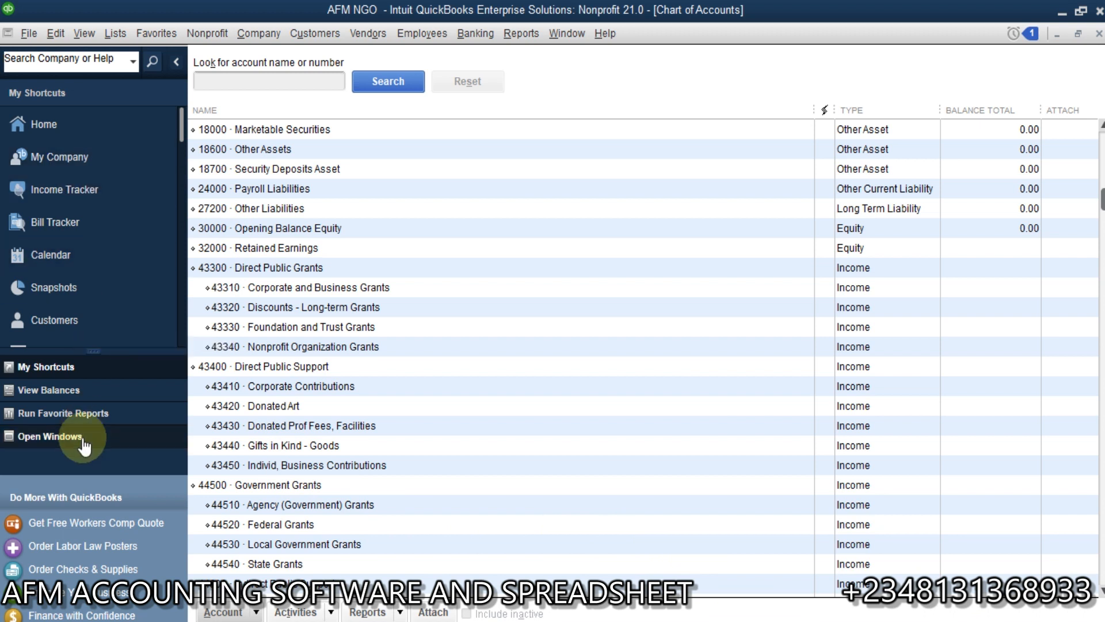
{"action": "left_click", "coordinate": [66, 436]}
{"action": "left_click", "coordinate": [96, 156]}
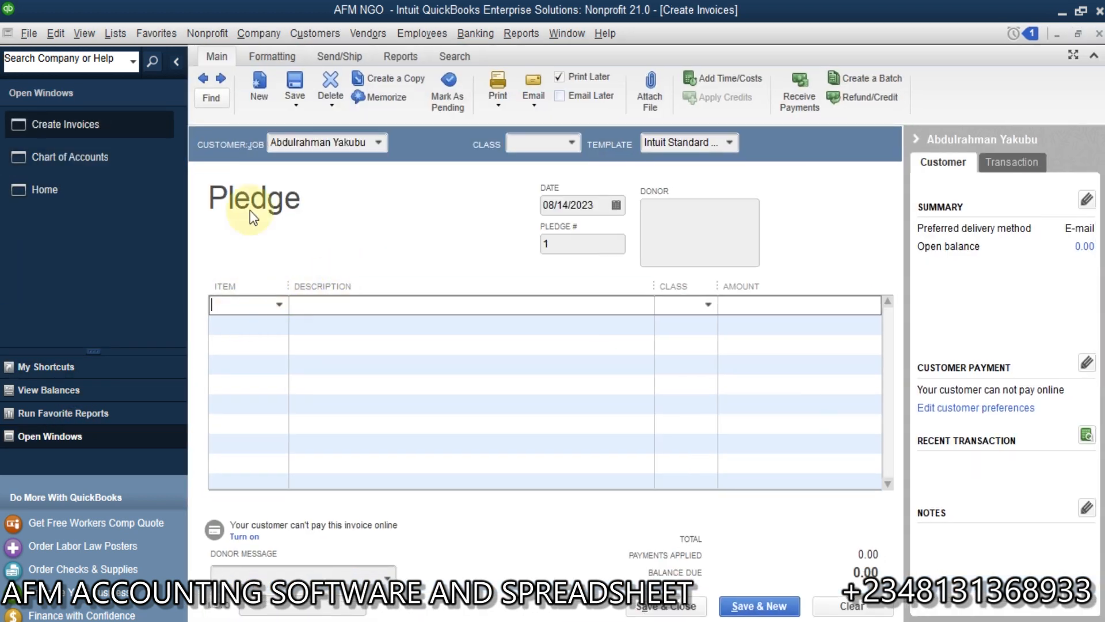
Step: Start a new Service item from the pledge's first line and name it Individual Contribution
{"action": "left_click", "coordinate": [282, 305]}
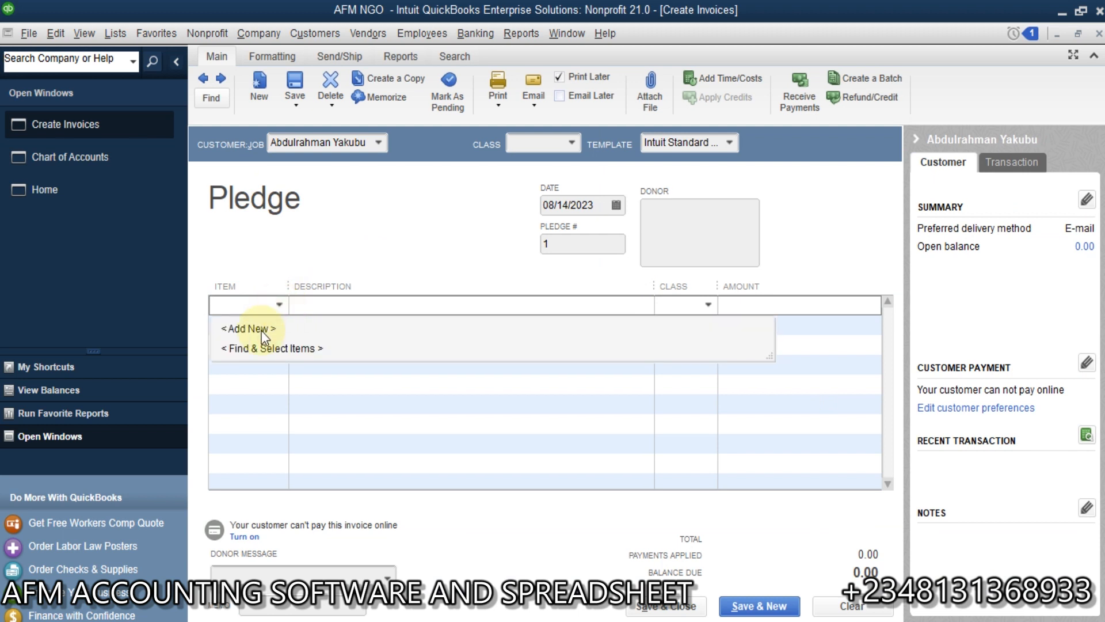
{"action": "left_click", "coordinate": [252, 326]}
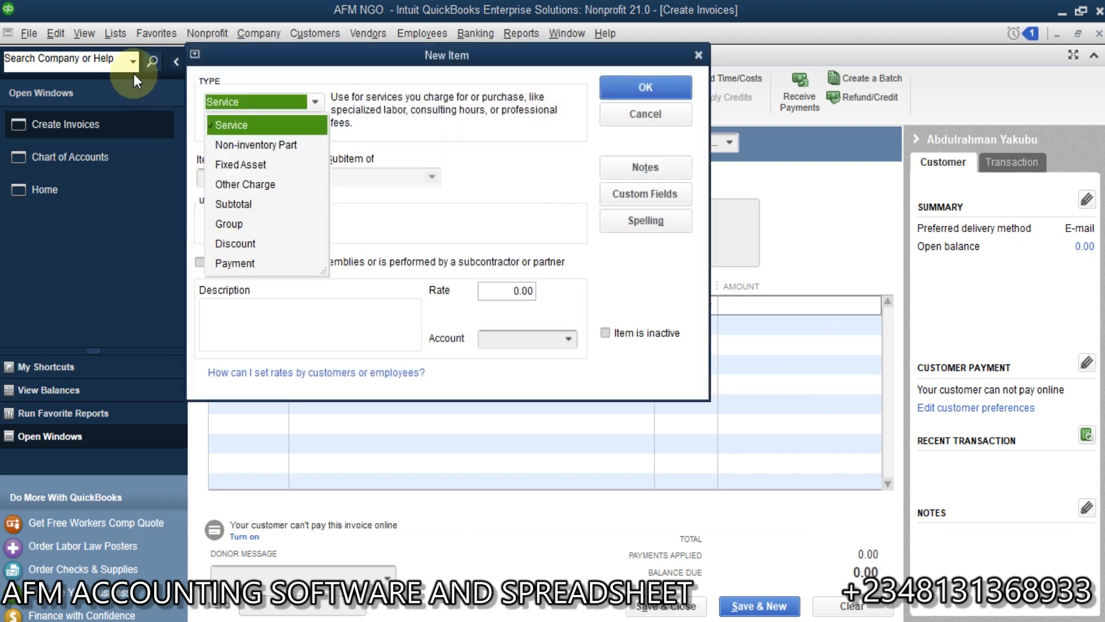
{"action": "left_click", "coordinate": [255, 128]}
{"action": "left_click", "coordinate": [252, 179]}
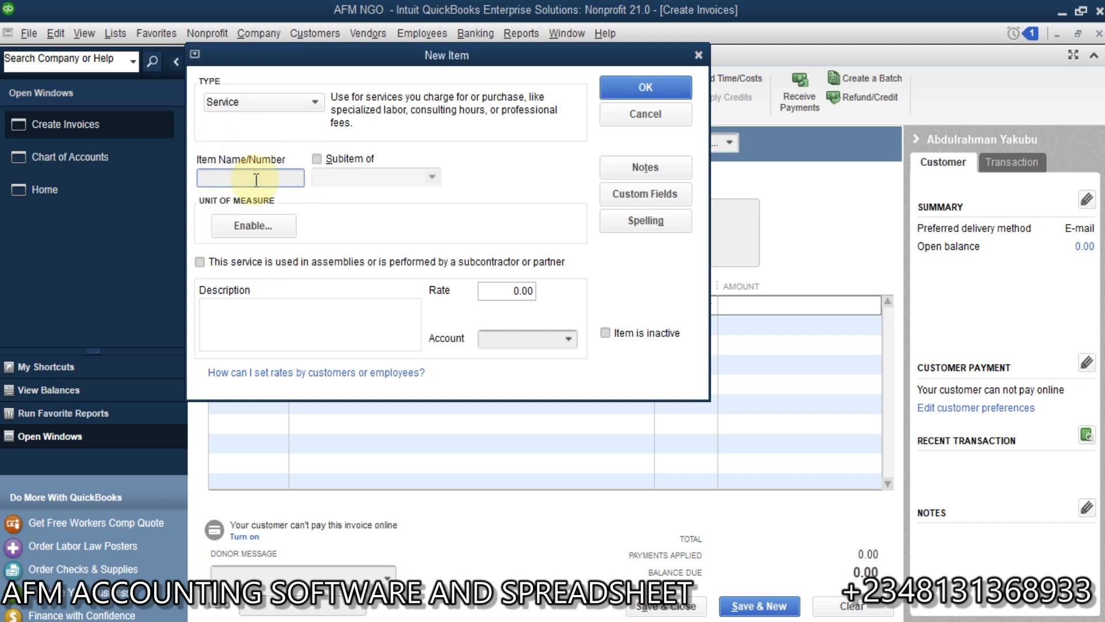
{"action": "type", "text": "Indivu"}
{"action": "type", "text": "al"}
{"action": "key", "text": "BackSpace"}
{"action": "key", "text": "BackSpace"}
{"action": "type", "text": "idual Contribution"}
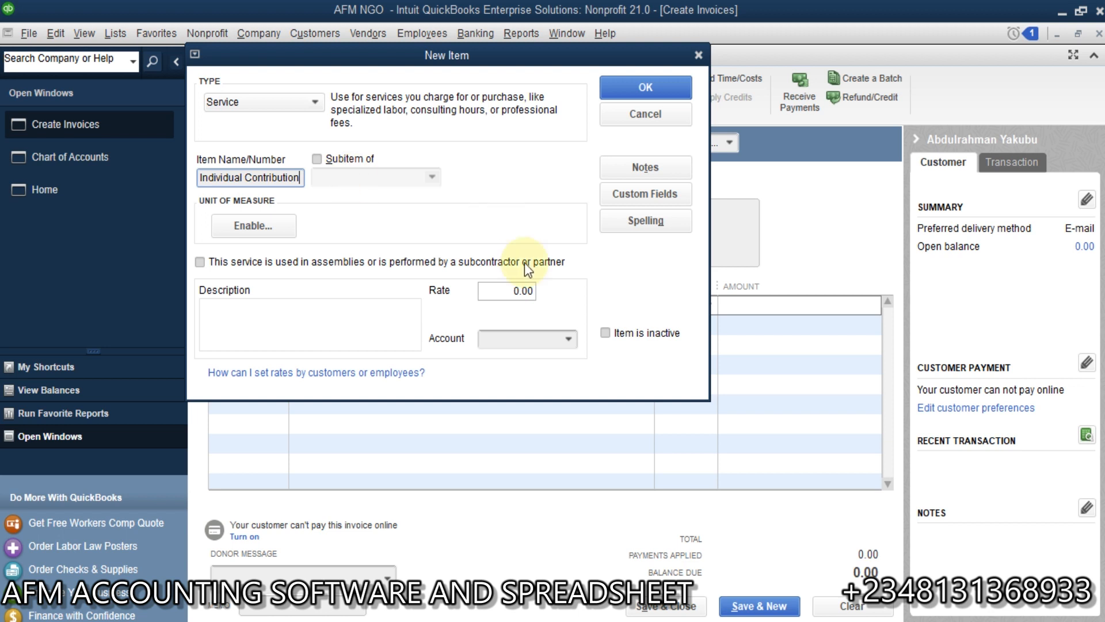
Step: Assign the item to income account 43450 · Individ, Business Contributions and save it to the pledge line
{"action": "left_click", "coordinate": [568, 341]}
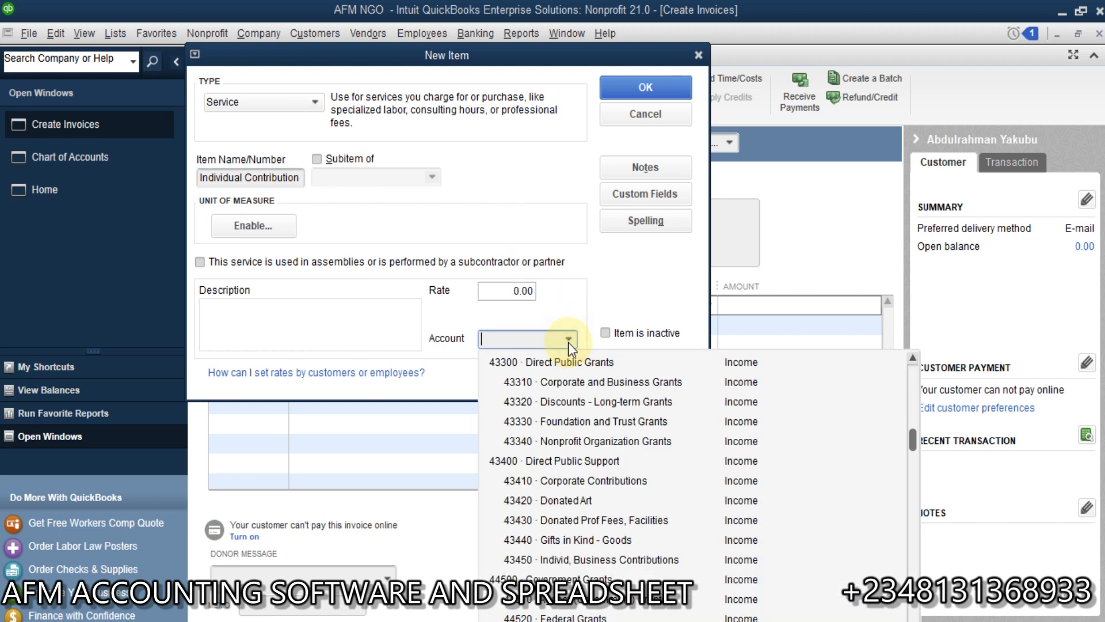
{"action": "type", "text": "i"}
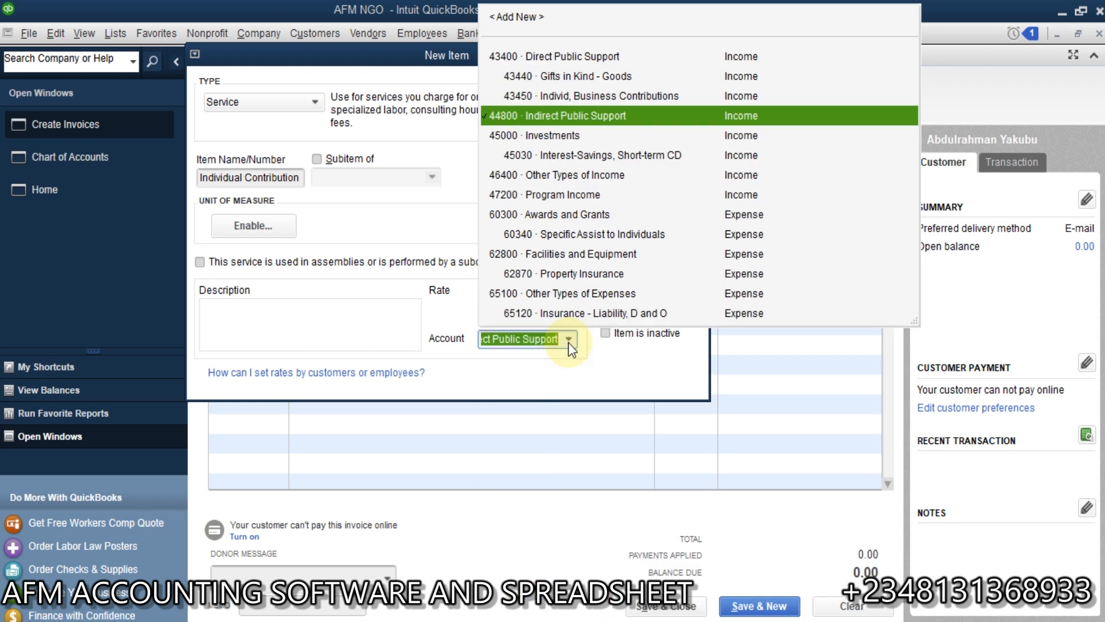
{"action": "type", "text": "nd"}
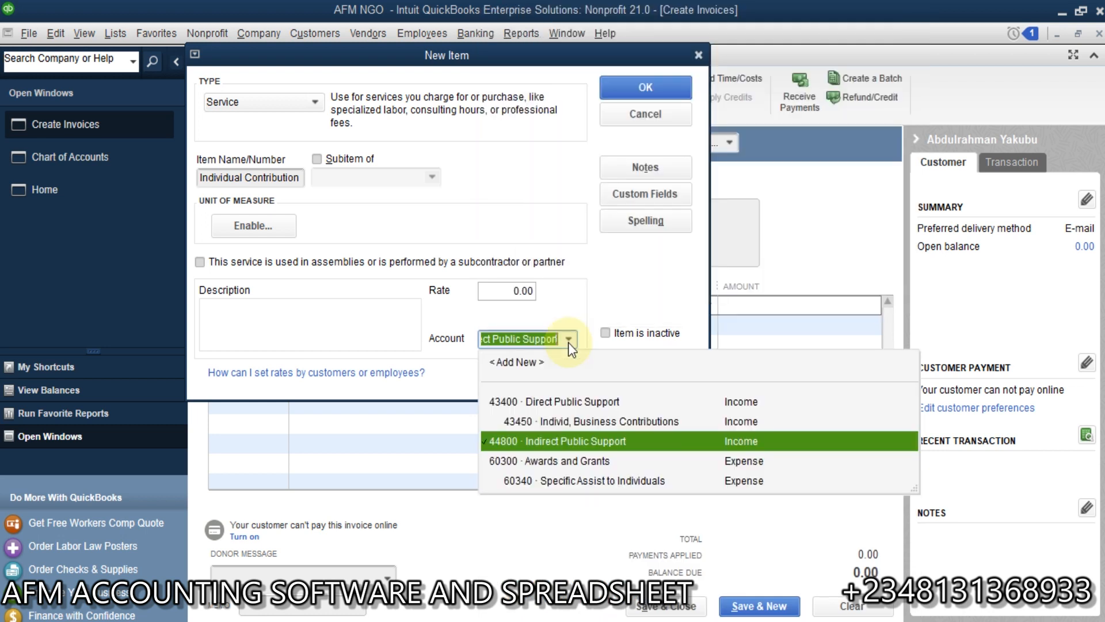
{"action": "left_click", "coordinate": [587, 423]}
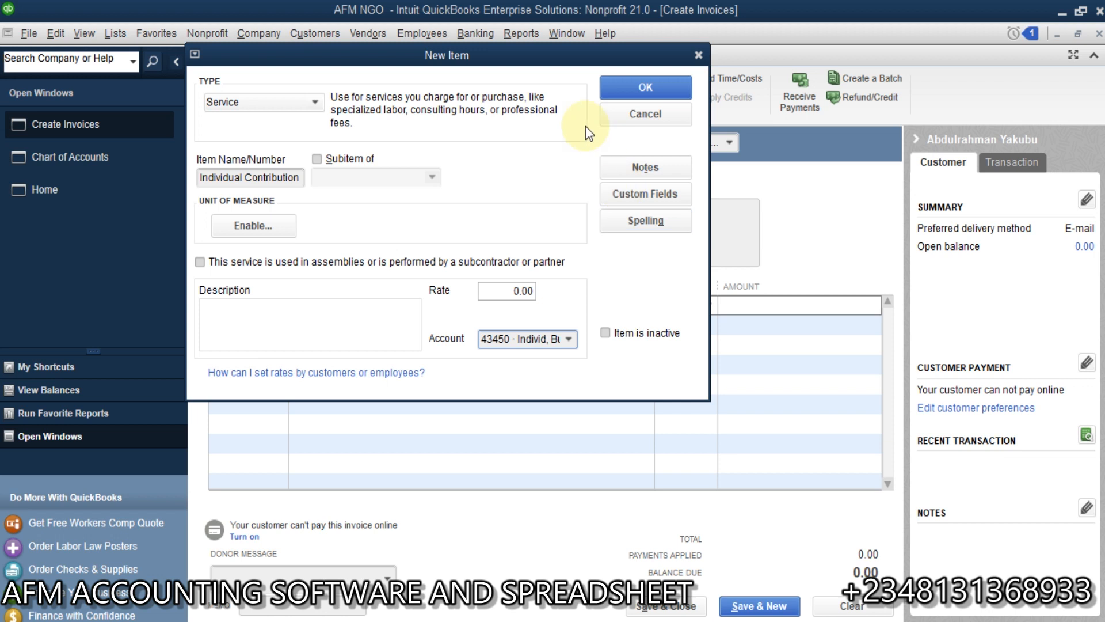
{"action": "left_click", "coordinate": [639, 89]}
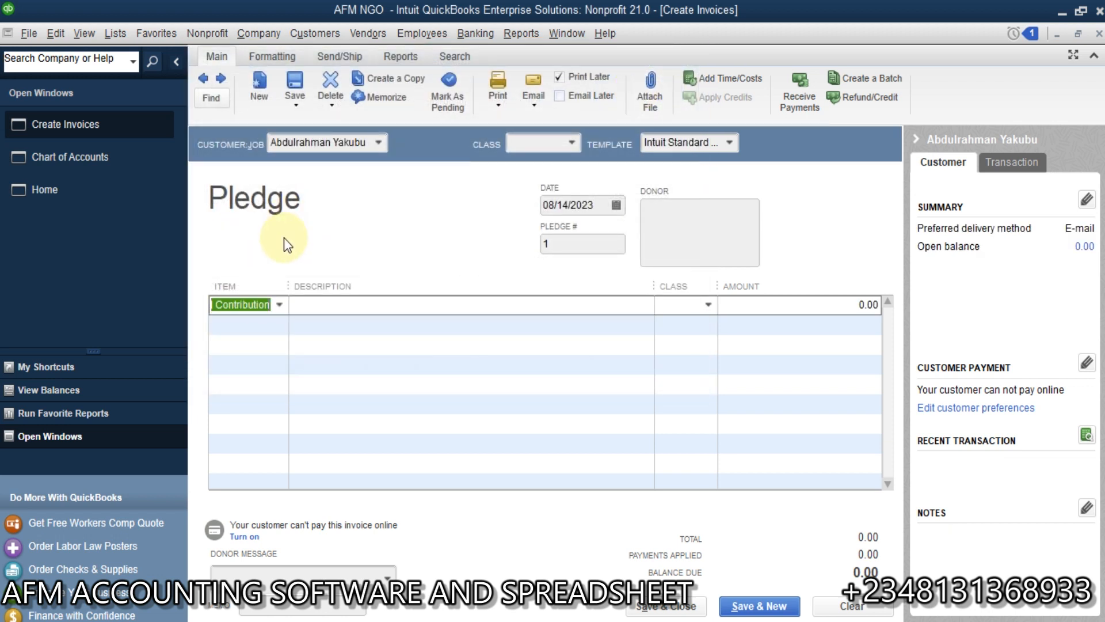
Step: Widen the Item column of the pledge table slightly so the item name fits better
{"action": "left_click_drag", "start_coordinate": [288, 286], "coordinate": [323, 294]}
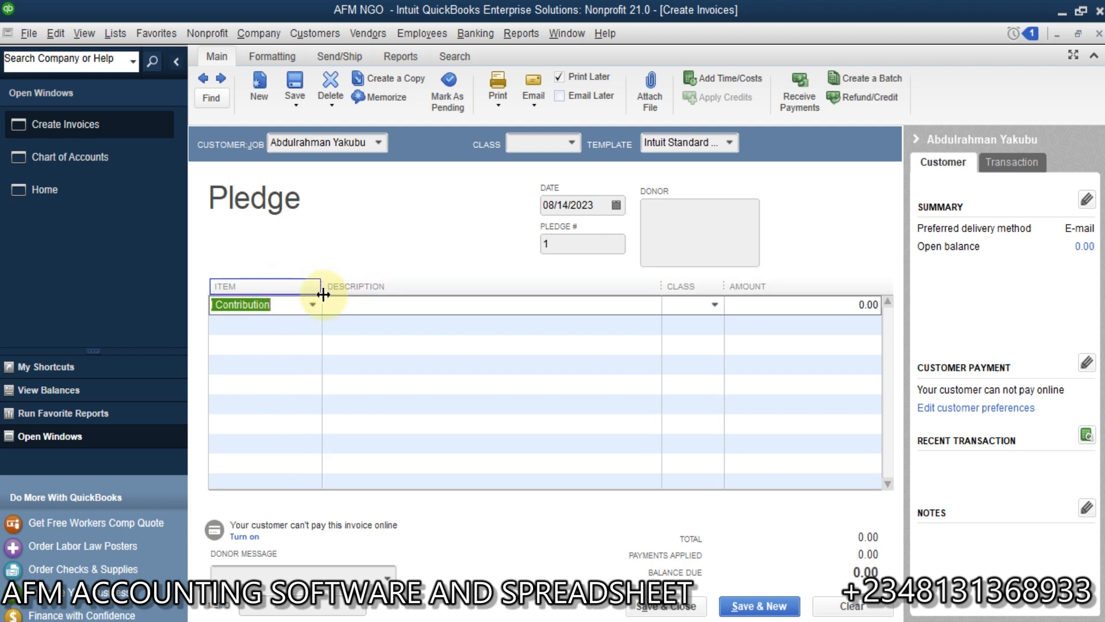
{"action": "left_click", "coordinate": [449, 307]}
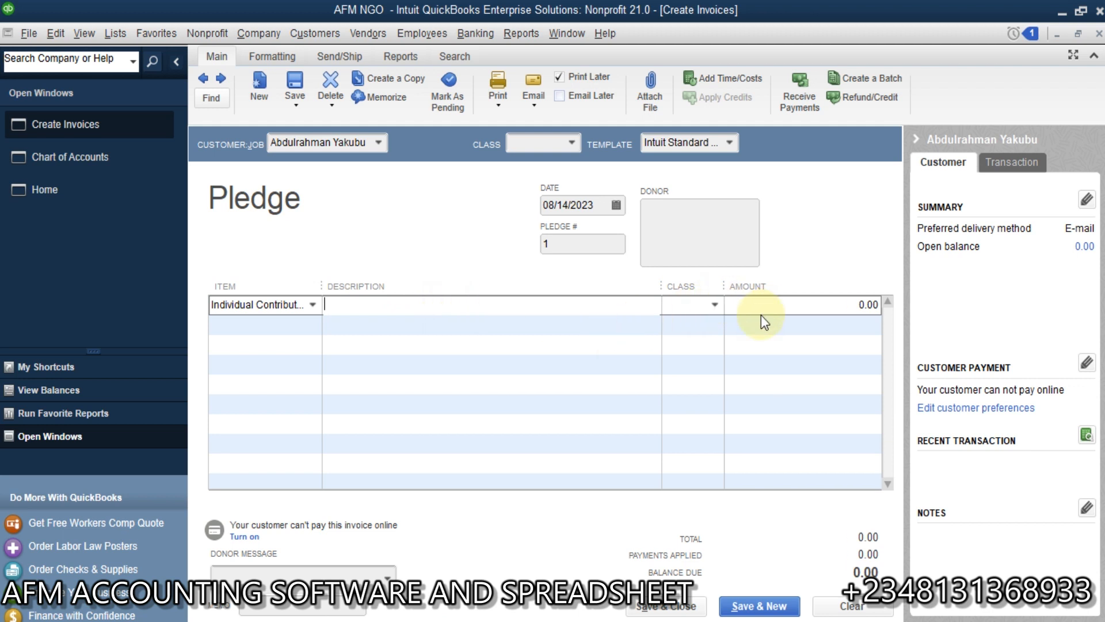
{"action": "left_click", "coordinate": [744, 303]}
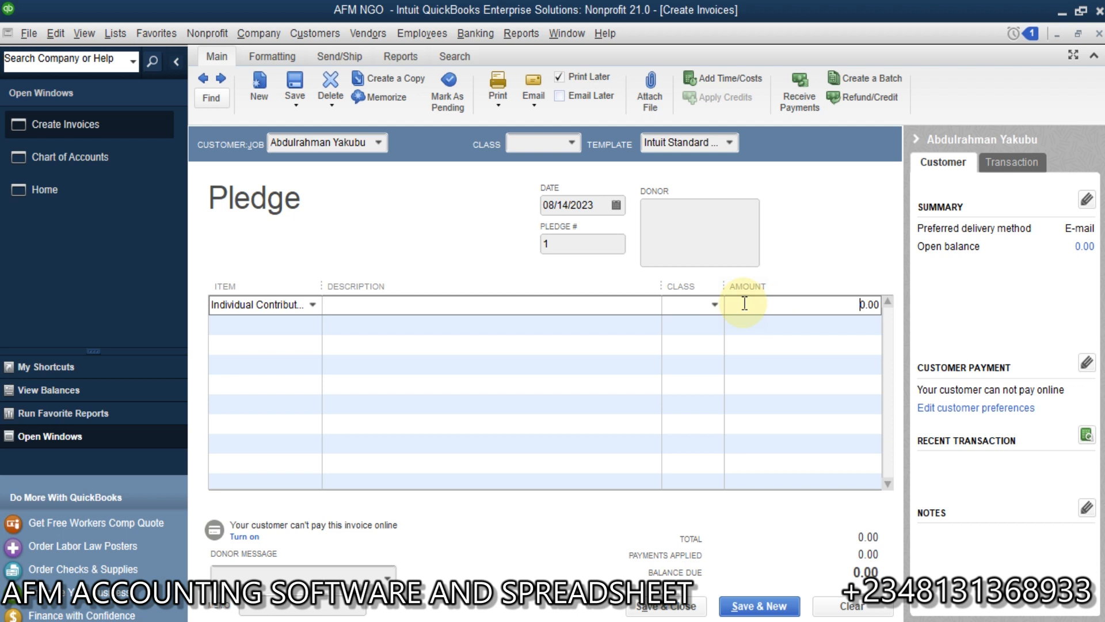
Step: Create a new class named Unrestricted from the pledge line and assign it to the Individual Contribution item
{"action": "left_click", "coordinate": [715, 304]}
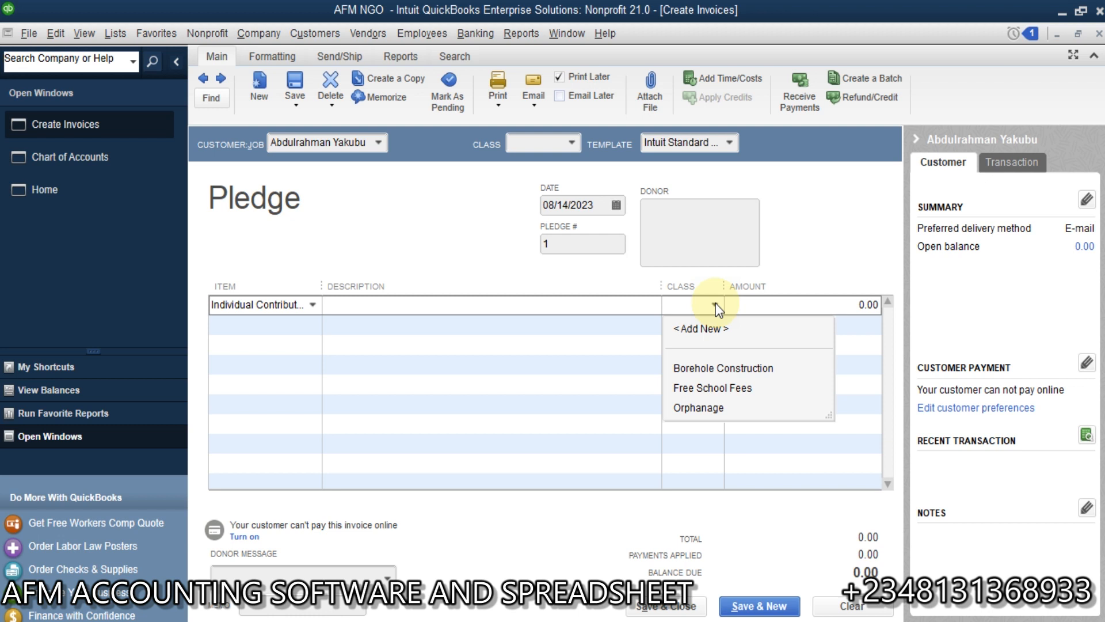
{"action": "left_click", "coordinate": [700, 328]}
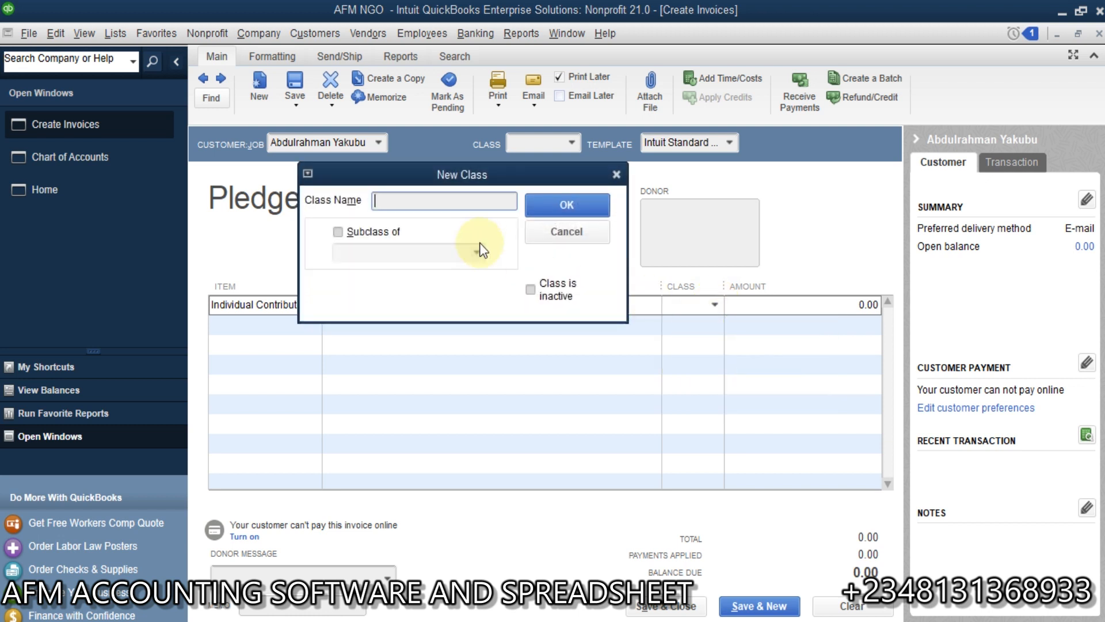
{"action": "type", "text": "Un"}
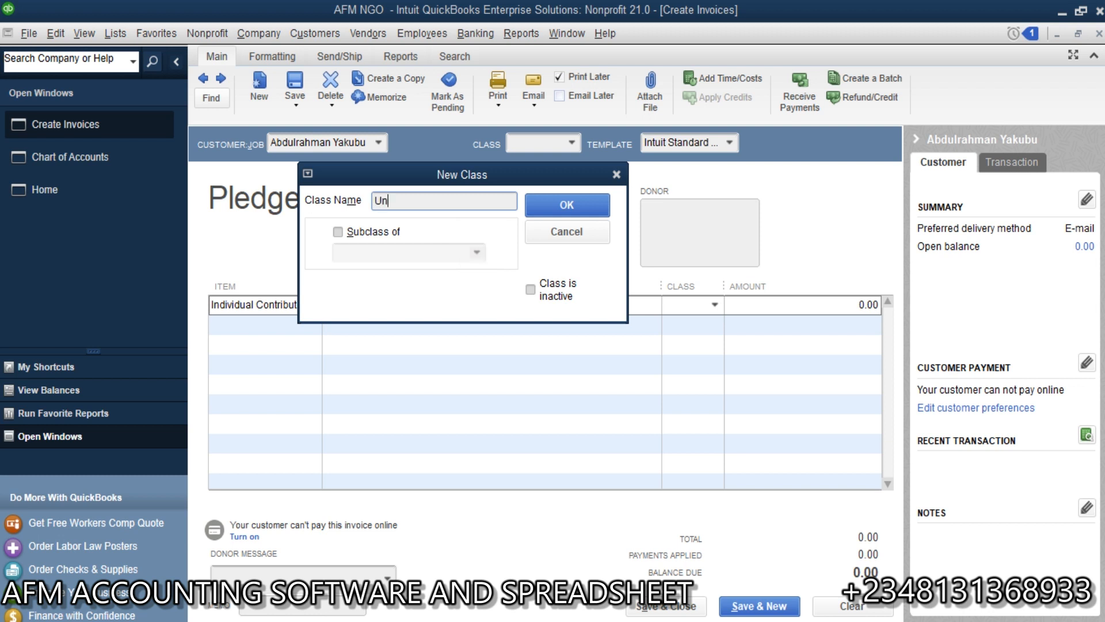
{"action": "type", "text": "restricted"}
{"action": "left_click", "coordinate": [568, 208]}
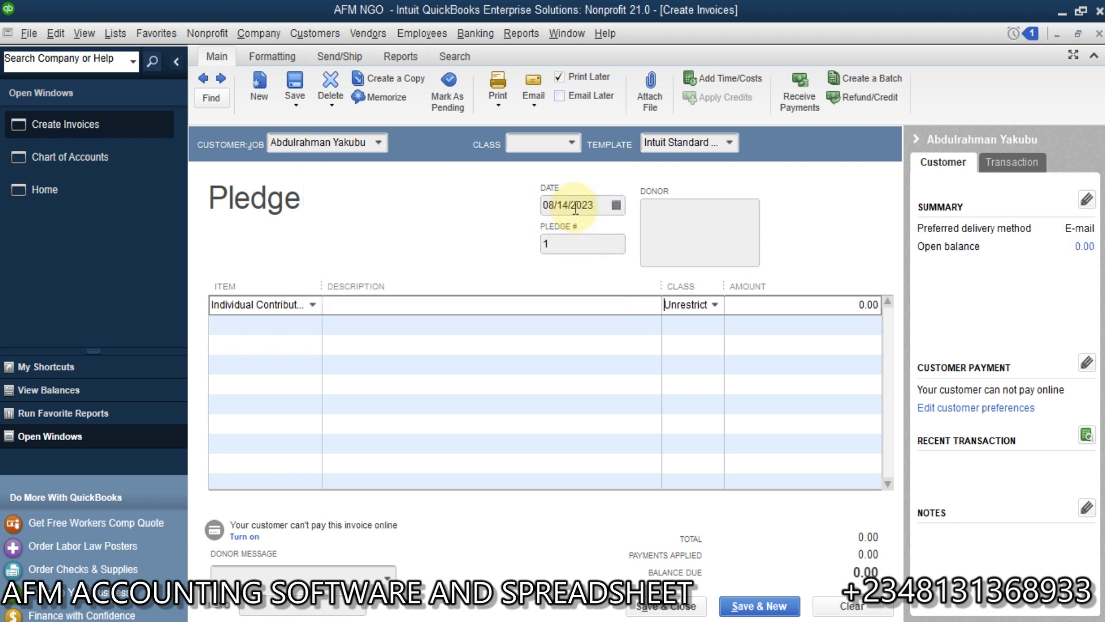
Step: Enter 5,000,000 as the amount of the Individual Contribution line
{"action": "left_click", "coordinate": [802, 307]}
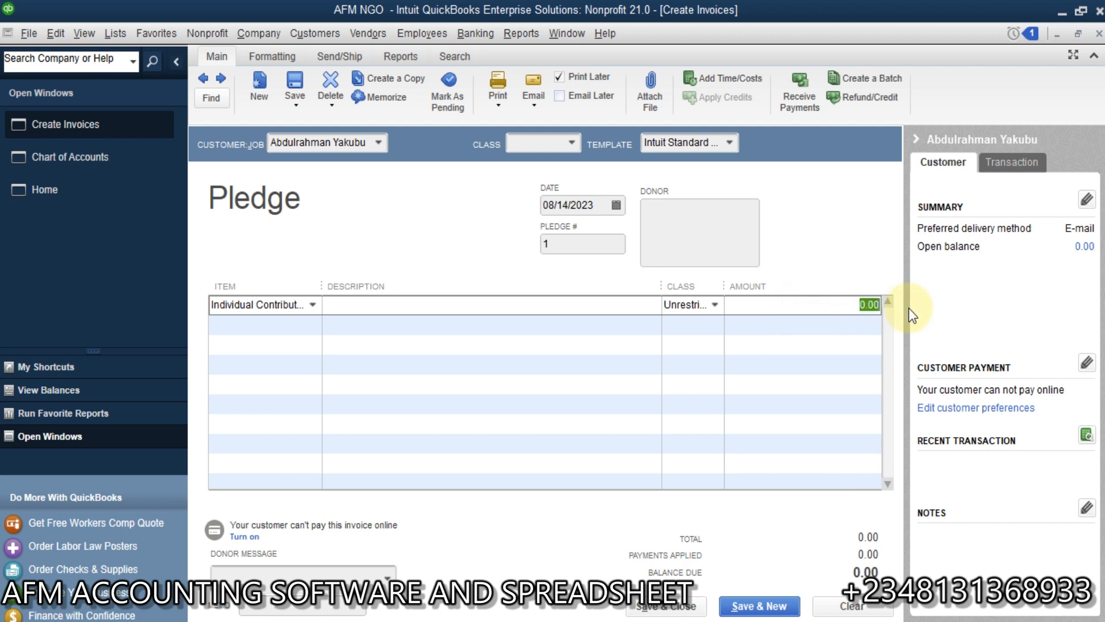
{"action": "type", "text": "5,000,"}
{"action": "type", "text": "000000"}
{"action": "key", "text": "Tab"}
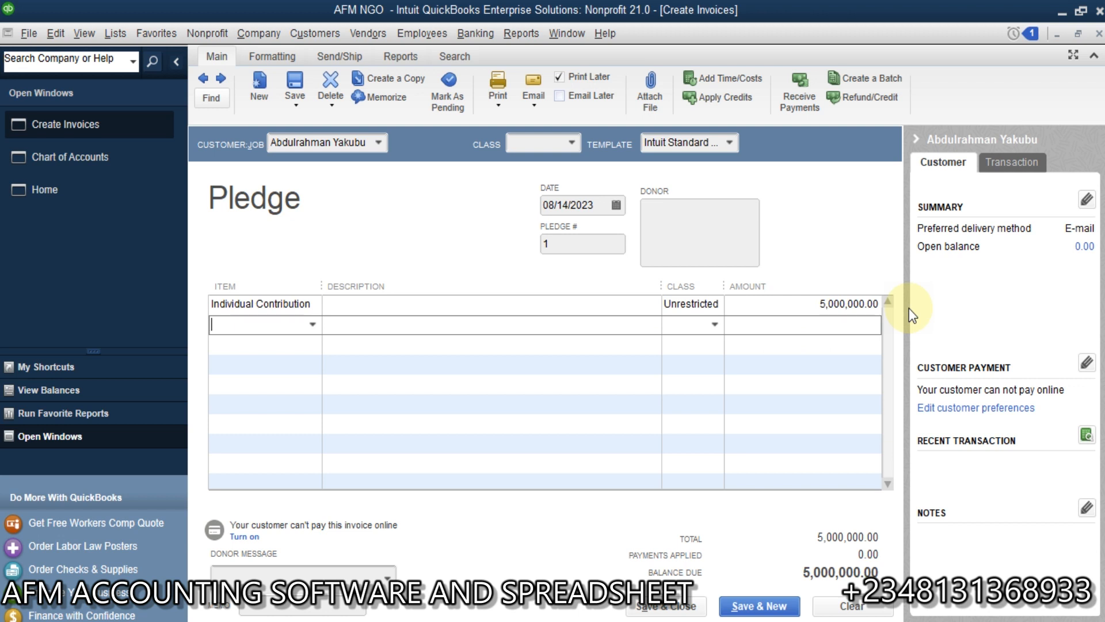
{"action": "left_click", "coordinate": [613, 306]}
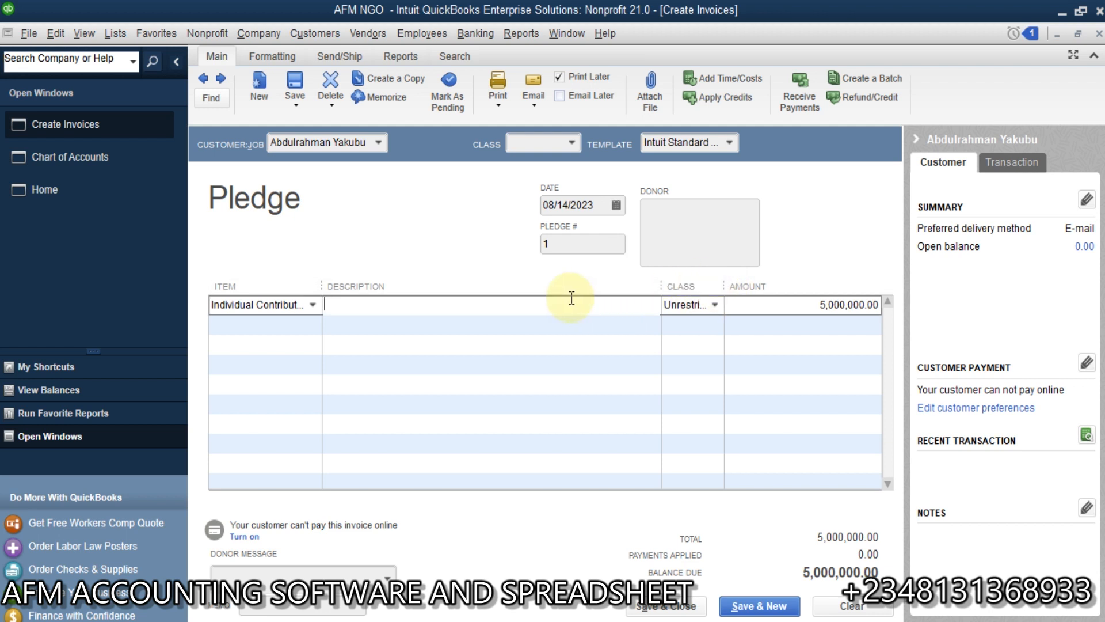
Step: Set the pledge donor's payment terms to Net 15 in the customer record and save the record
{"action": "left_click", "coordinate": [325, 36]}
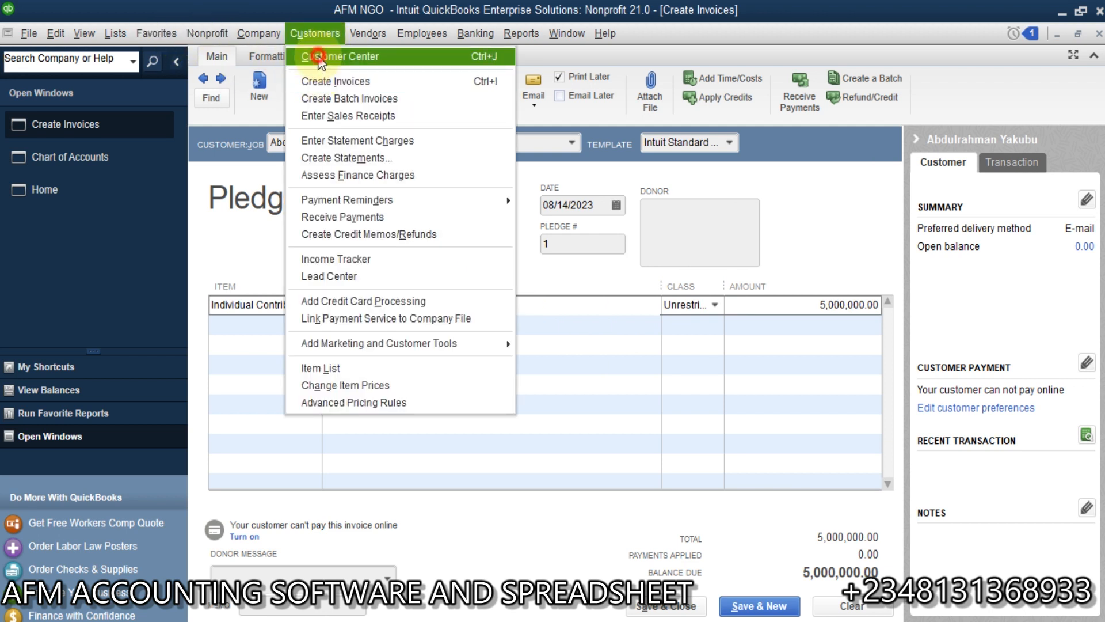
{"action": "left_click", "coordinate": [317, 56]}
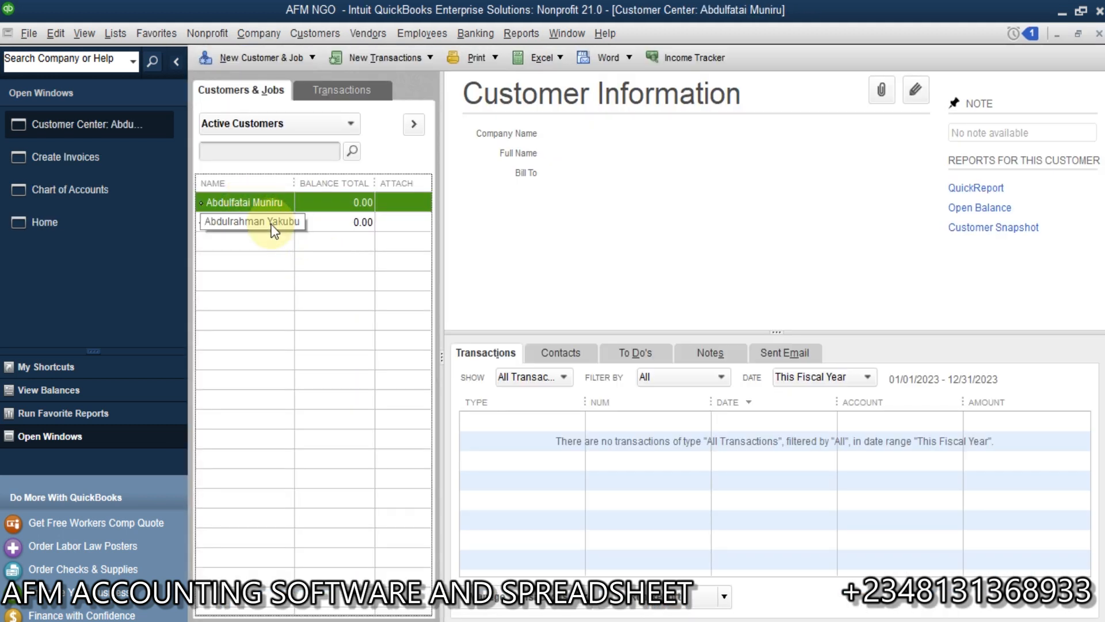
{"action": "left_click", "coordinate": [271, 226]}
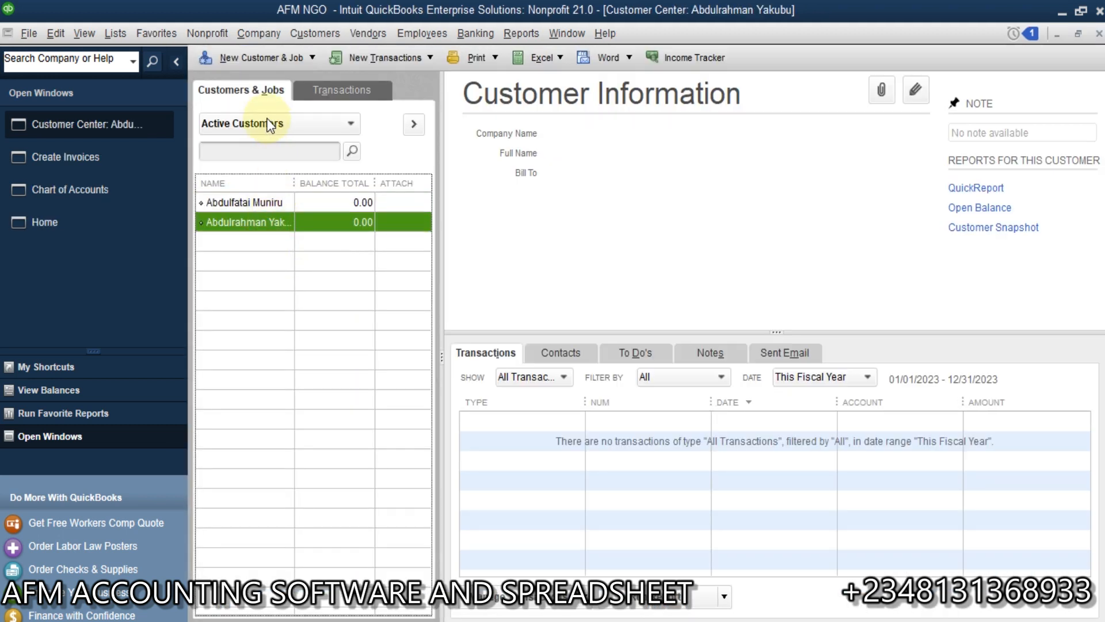
{"action": "double_click", "coordinate": [267, 222]}
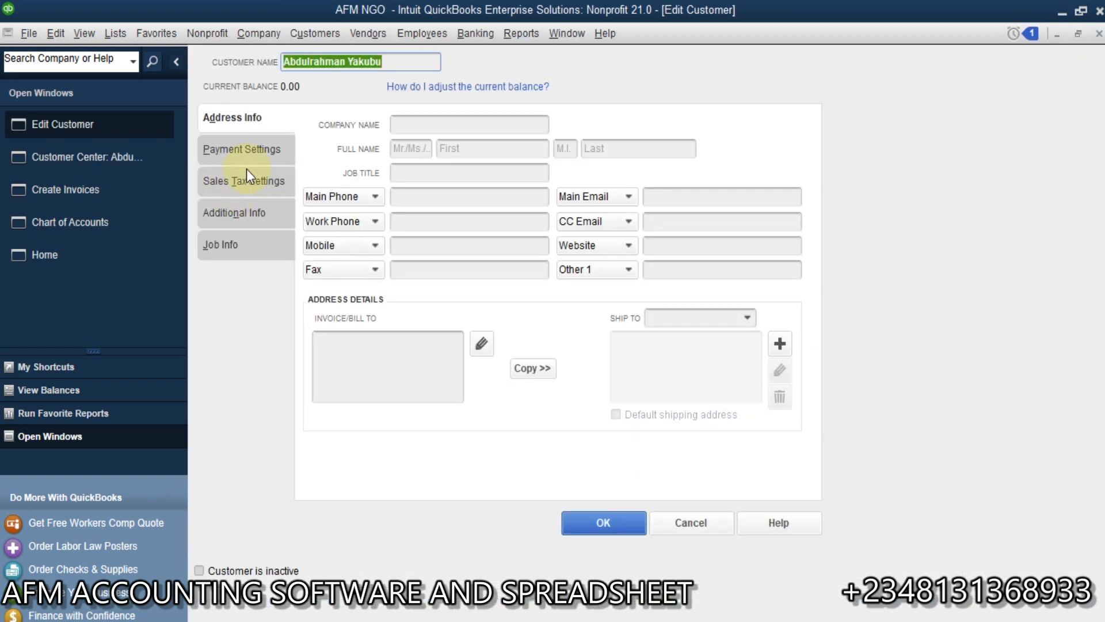
{"action": "left_click", "coordinate": [257, 149]}
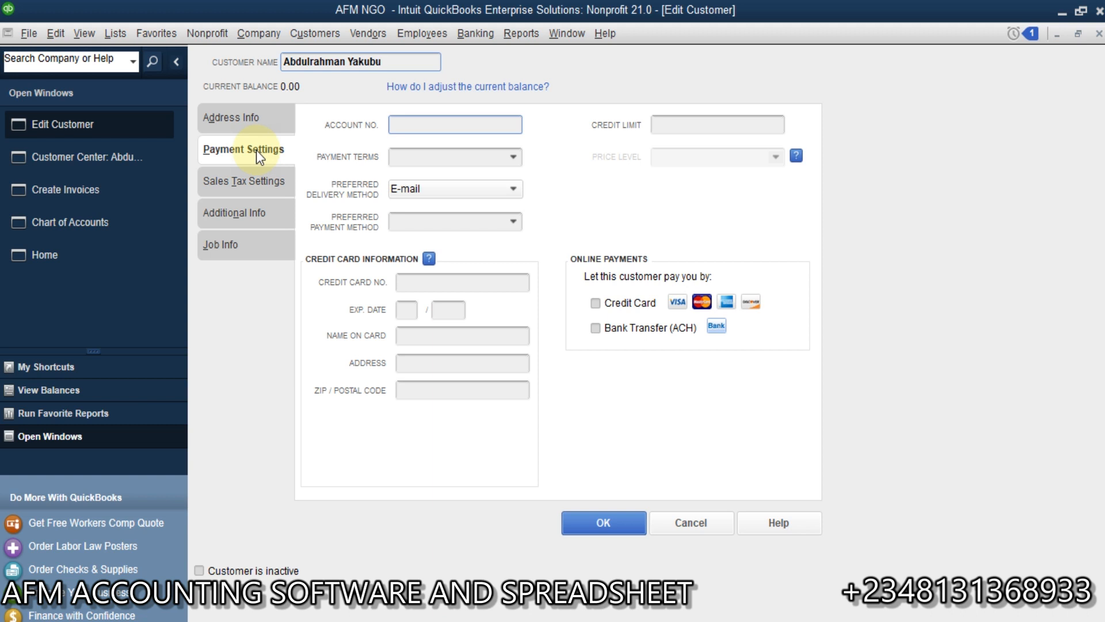
{"action": "left_click", "coordinate": [513, 157]}
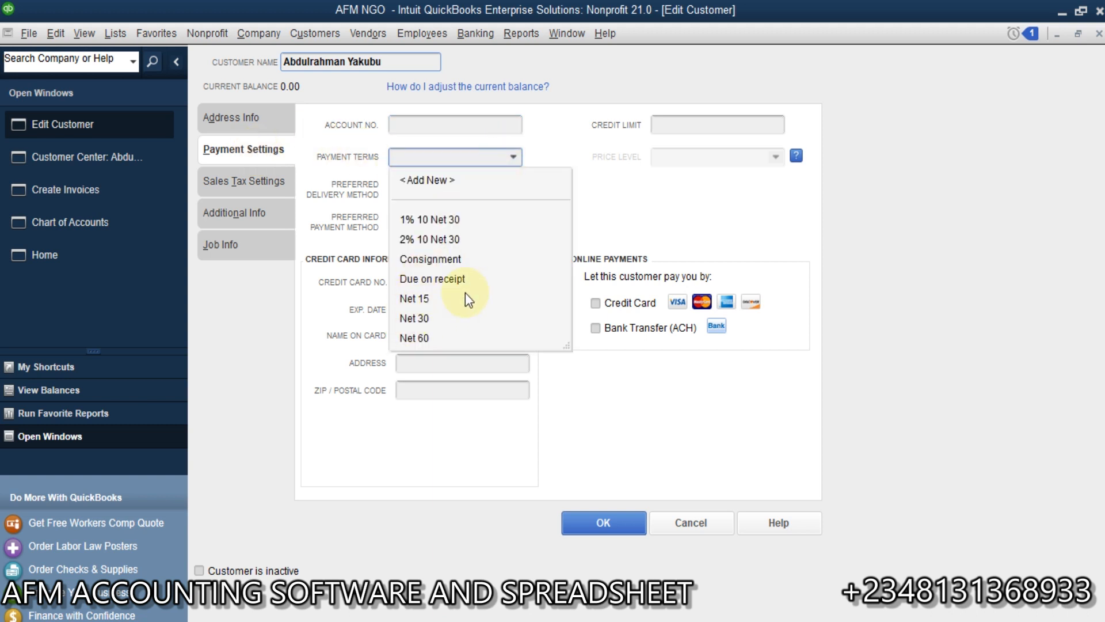
{"action": "left_click", "coordinate": [414, 299]}
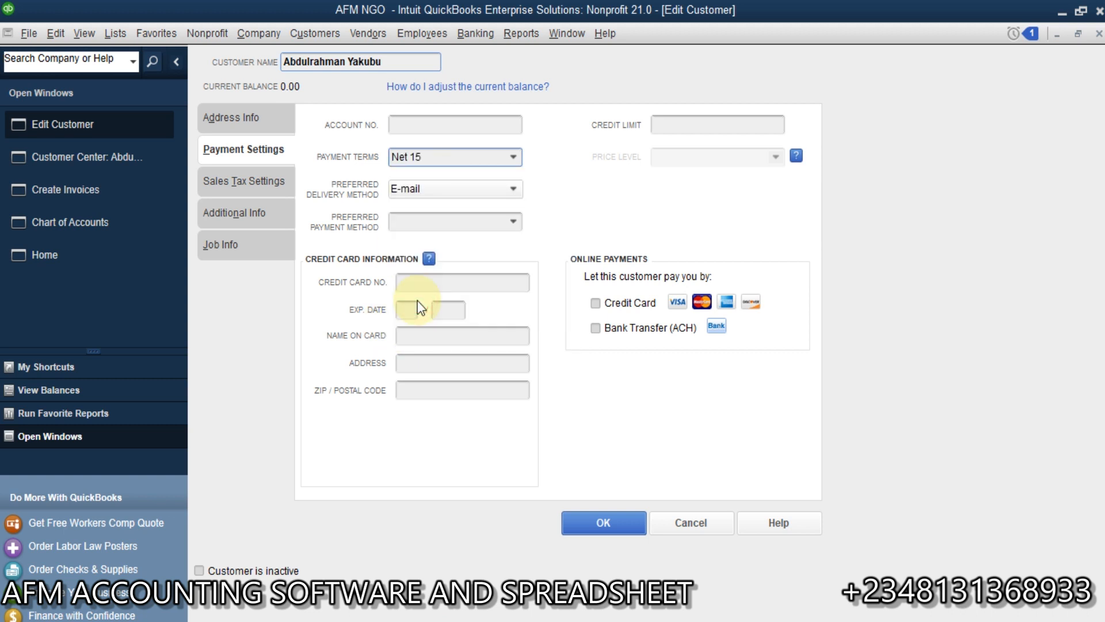
{"action": "left_click", "coordinate": [621, 517]}
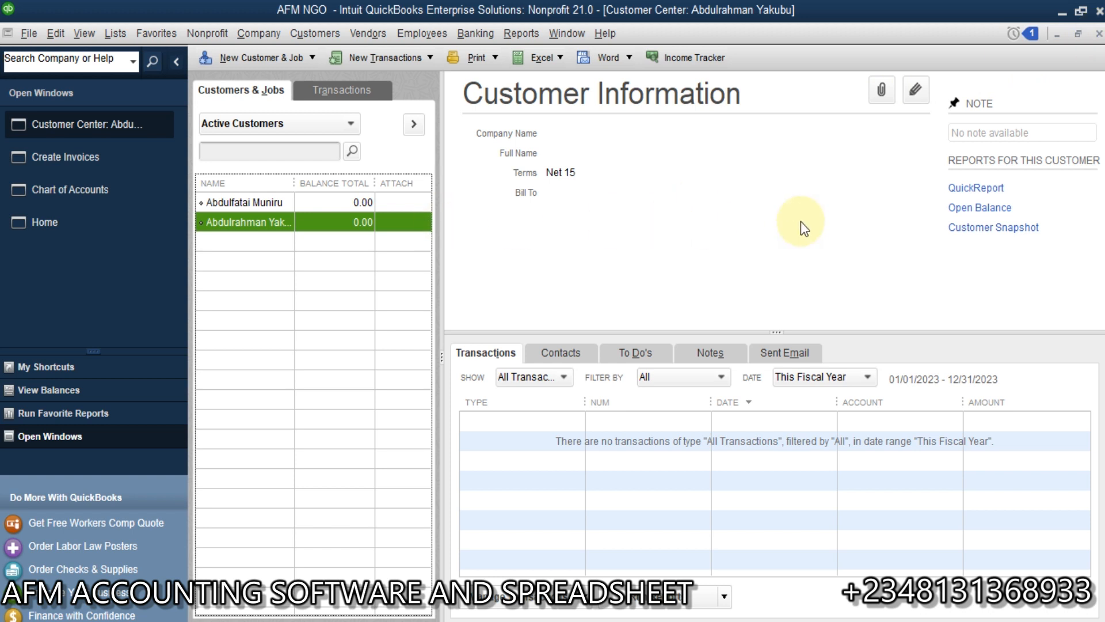
Step: Return to the pledge form to save and close it, and check the 11000 · Accounts Receivable account in the chart of accounts
{"action": "left_click", "coordinate": [1099, 34]}
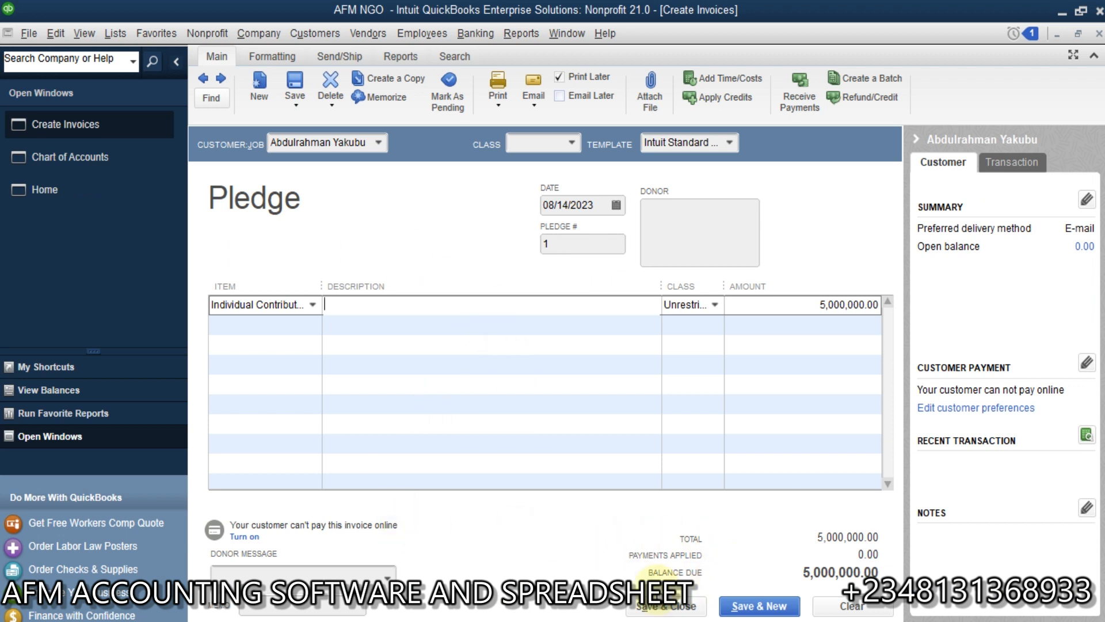
{"action": "left_click", "coordinate": [678, 610]}
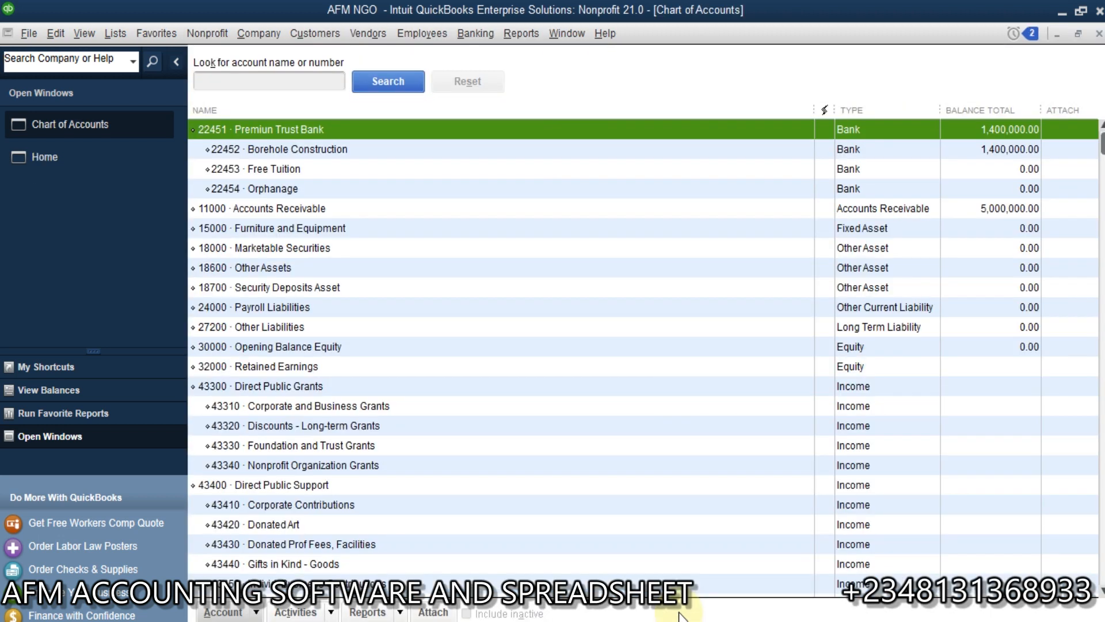
{"action": "left_click", "coordinate": [766, 208]}
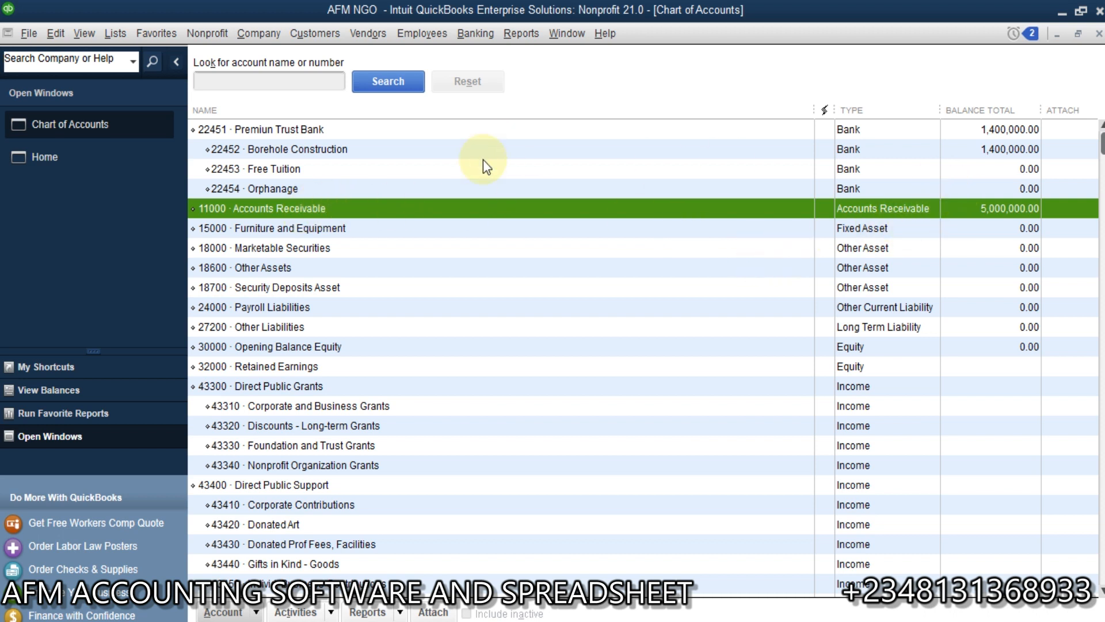
Step: Run the Balance Sheet Standard report and open the Income Tracker to review the pledge as an unpaid invoice
{"action": "left_click", "coordinate": [522, 33]}
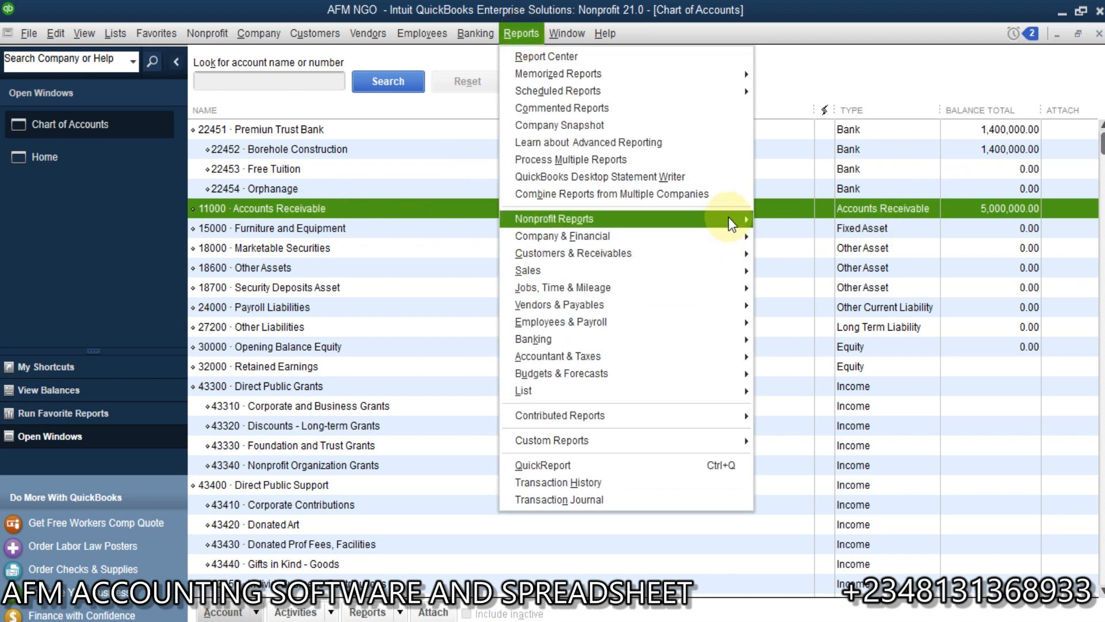
{"action": "mouse_move", "coordinate": [740, 237]}
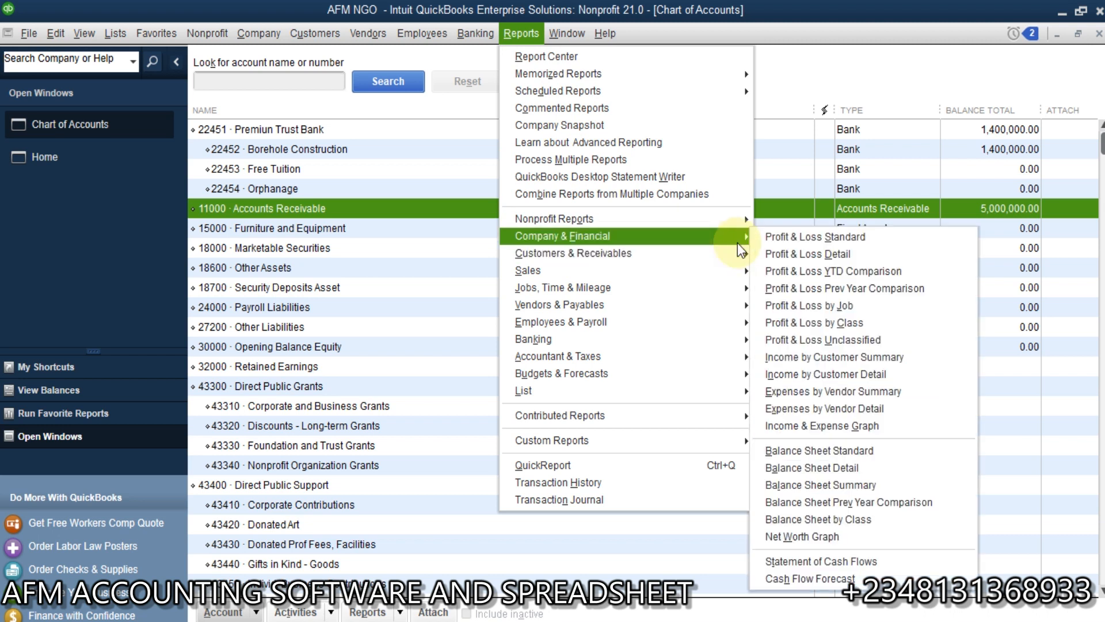
{"action": "left_click", "coordinate": [860, 452]}
{"action": "left_click", "coordinate": [859, 452]}
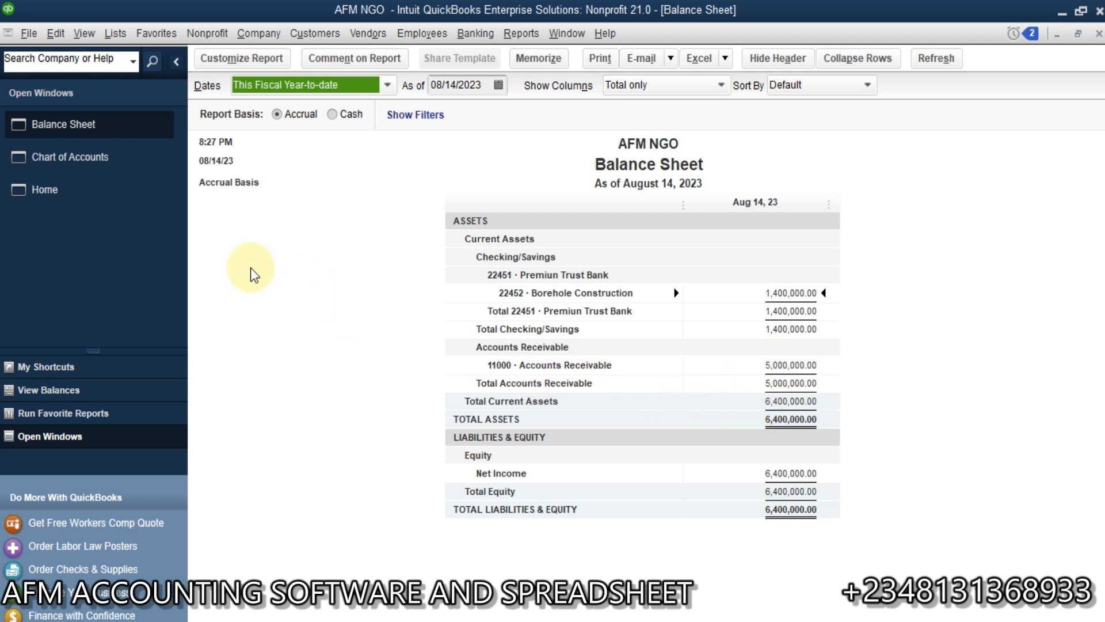
{"action": "left_click", "coordinate": [45, 368]}
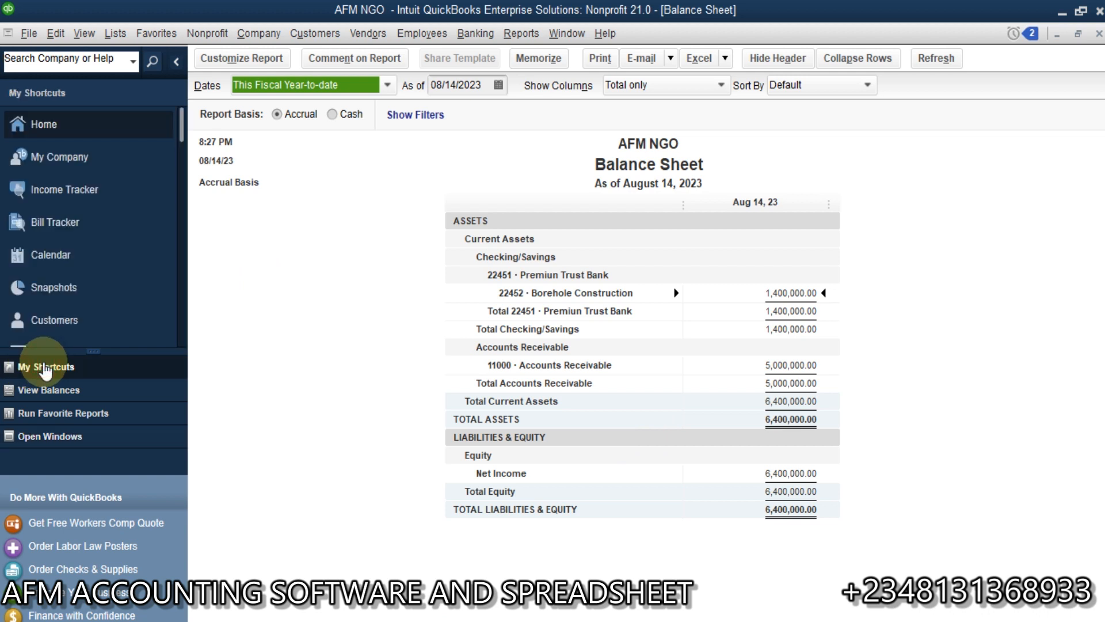
{"action": "left_click", "coordinate": [92, 190]}
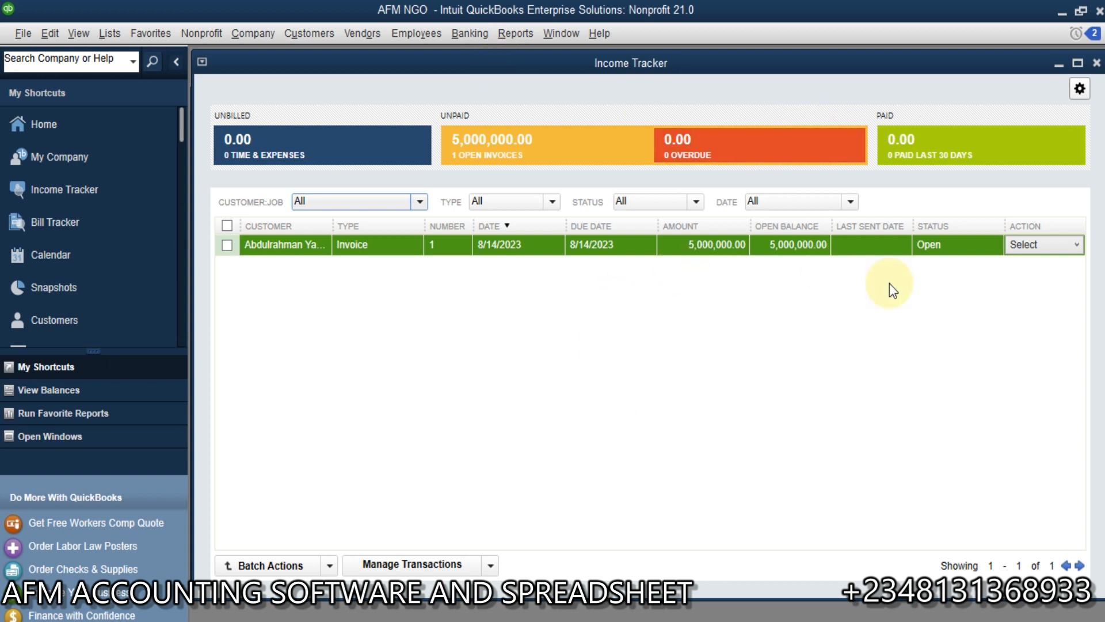
Step: Run the A/R Aging Summary report with a 7-day interval through 15 days past due and refresh it
{"action": "left_click", "coordinate": [515, 33]}
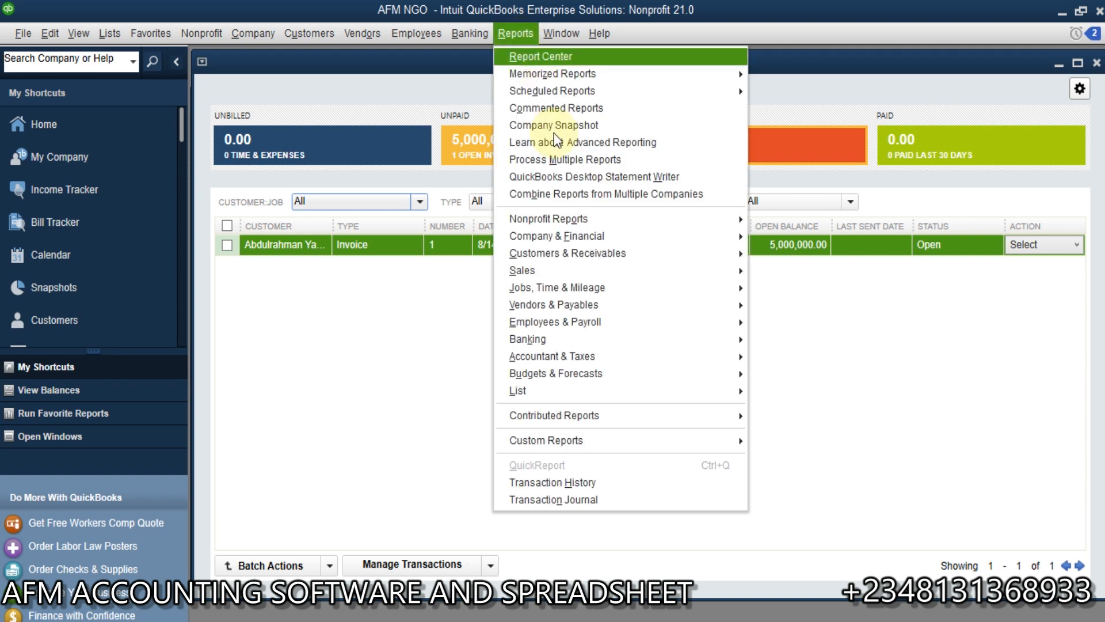
{"action": "mouse_move", "coordinate": [683, 262]}
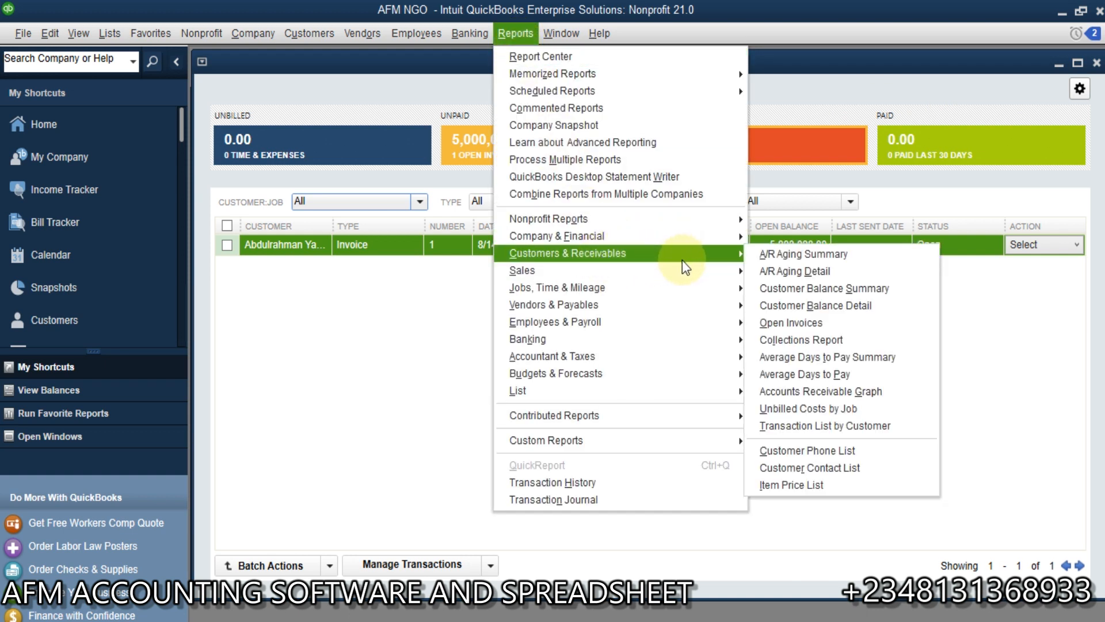
{"action": "left_click", "coordinate": [864, 254]}
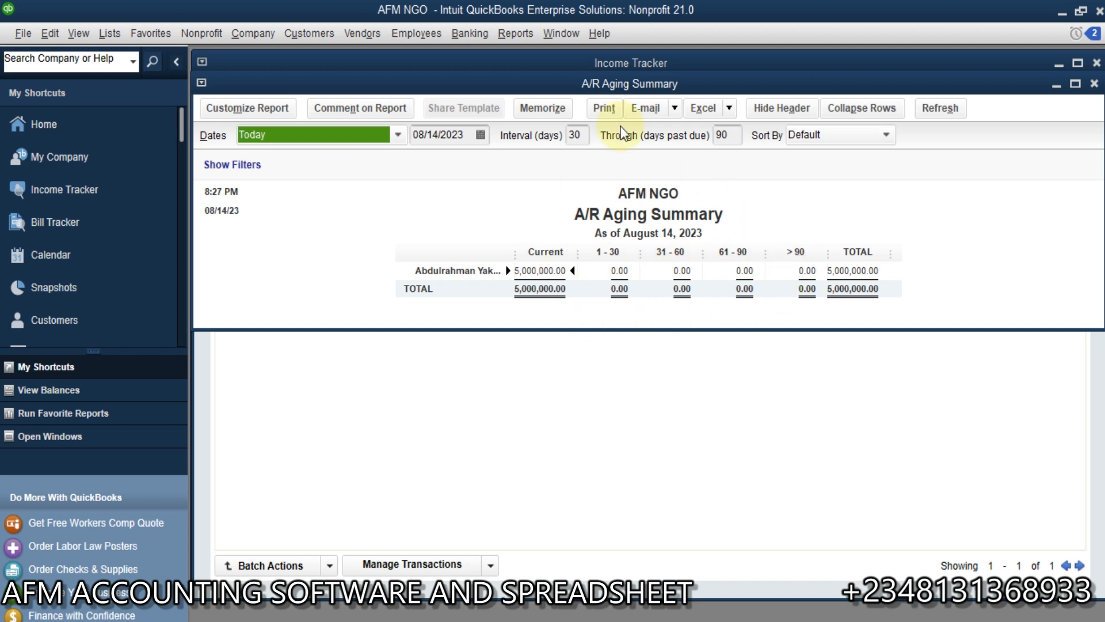
{"action": "left_click", "coordinate": [578, 136]}
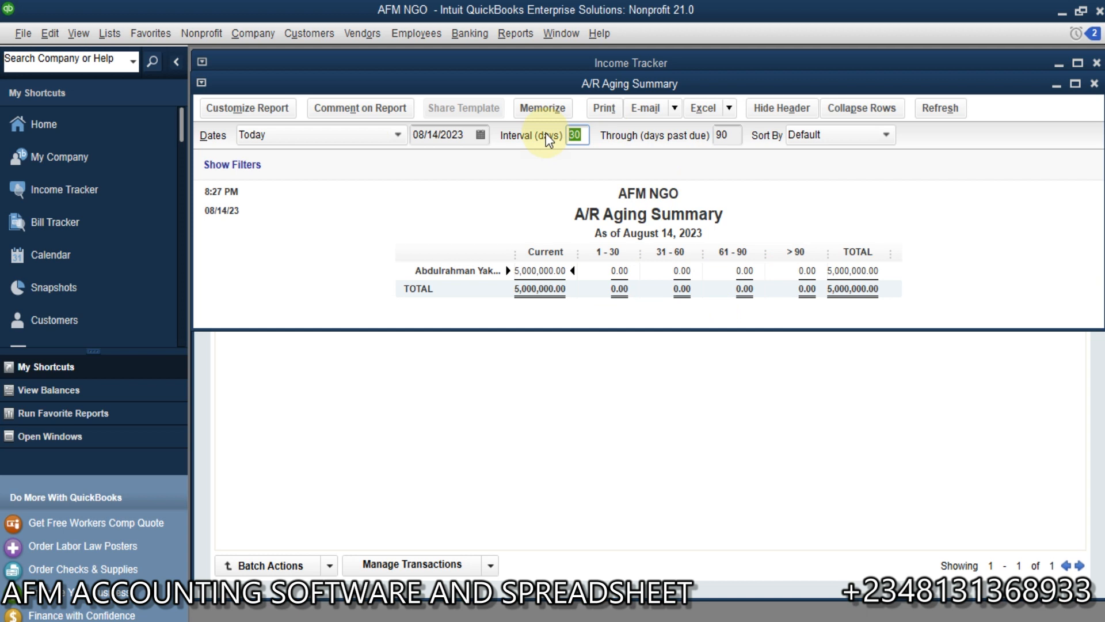
{"action": "type", "text": "7"}
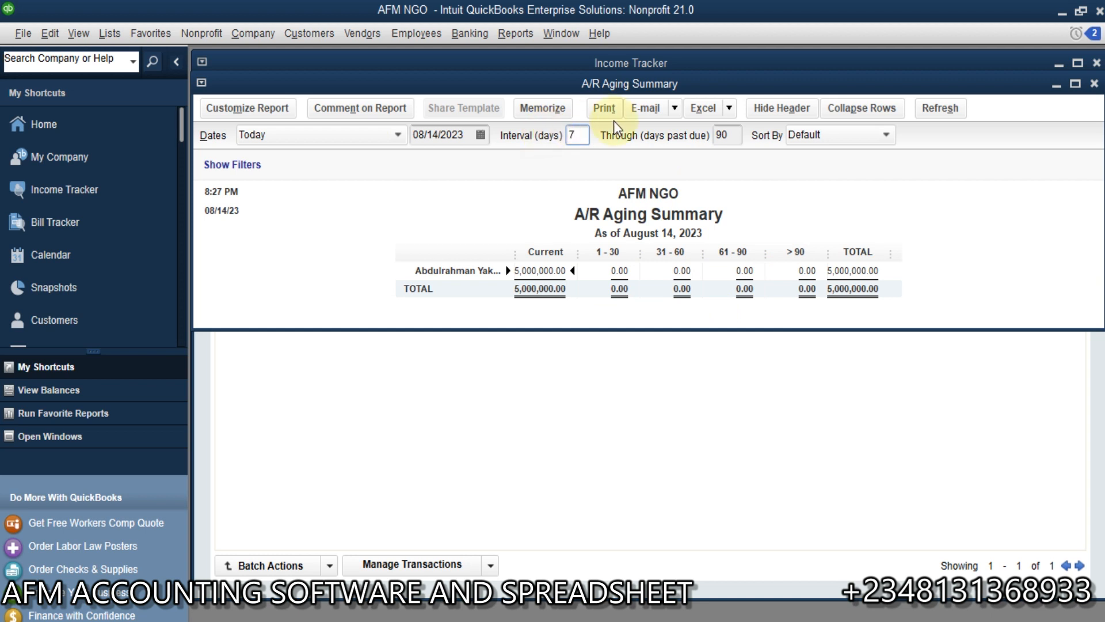
{"action": "left_click", "coordinate": [734, 134]}
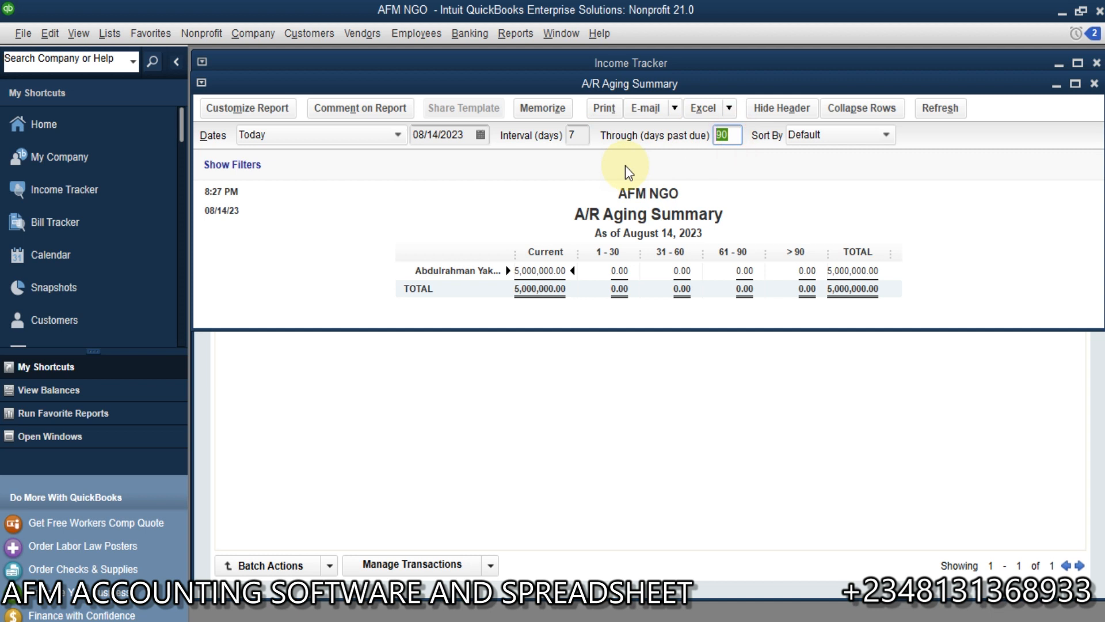
{"action": "type", "text": "15"}
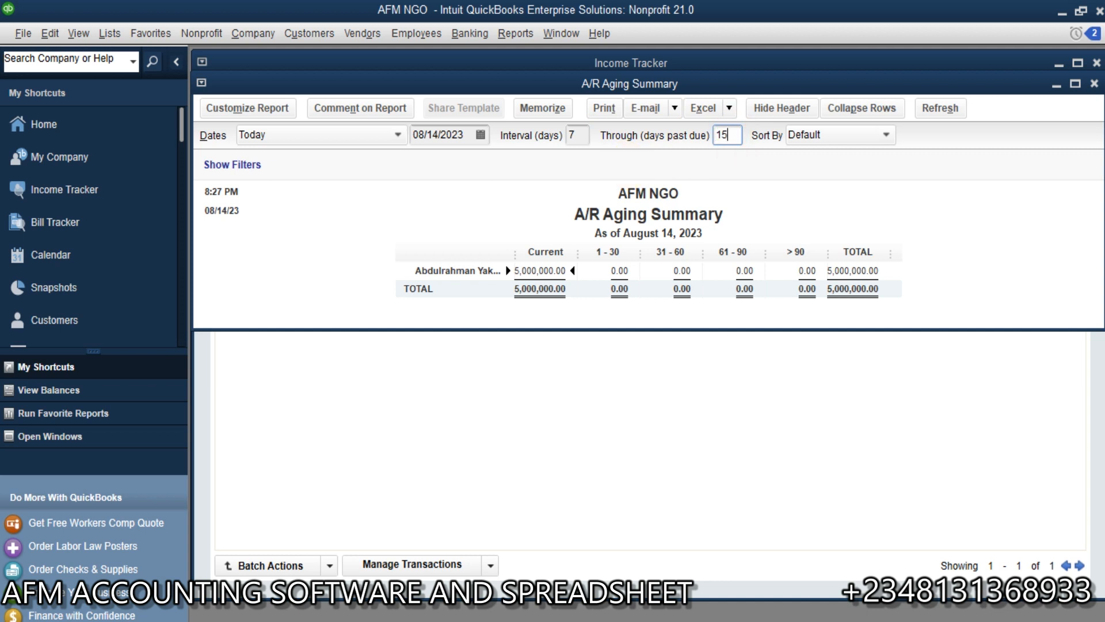
{"action": "left_click", "coordinate": [942, 109]}
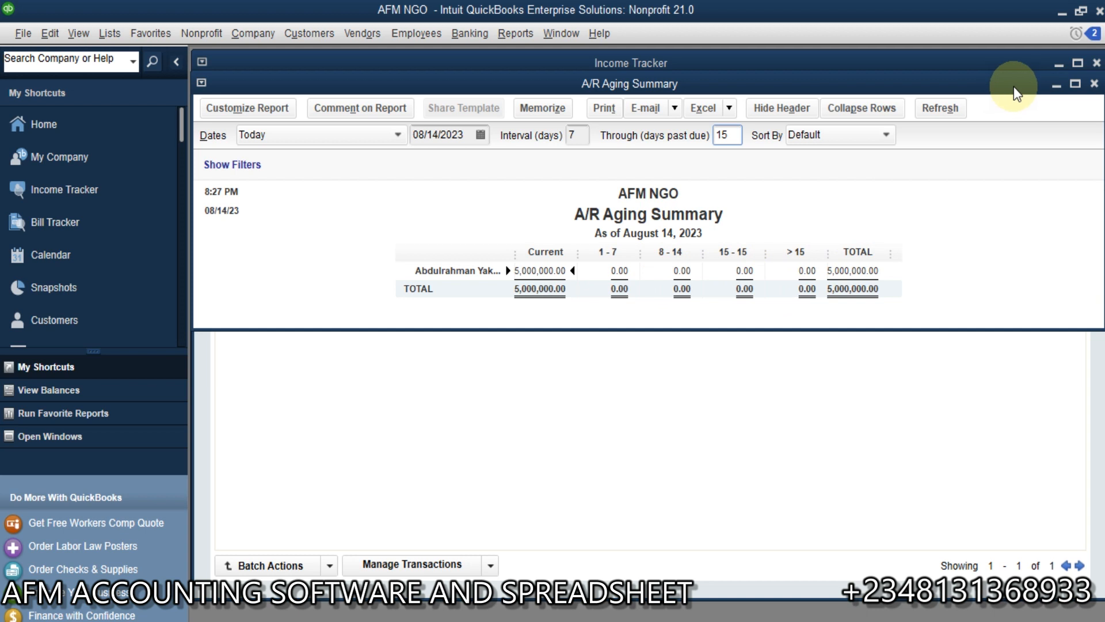
Step: Close the A/R Aging Summary without memorizing it, as well as the Income Tracker, and return to the Balance Sheet at full size
{"action": "left_click", "coordinate": [1094, 83]}
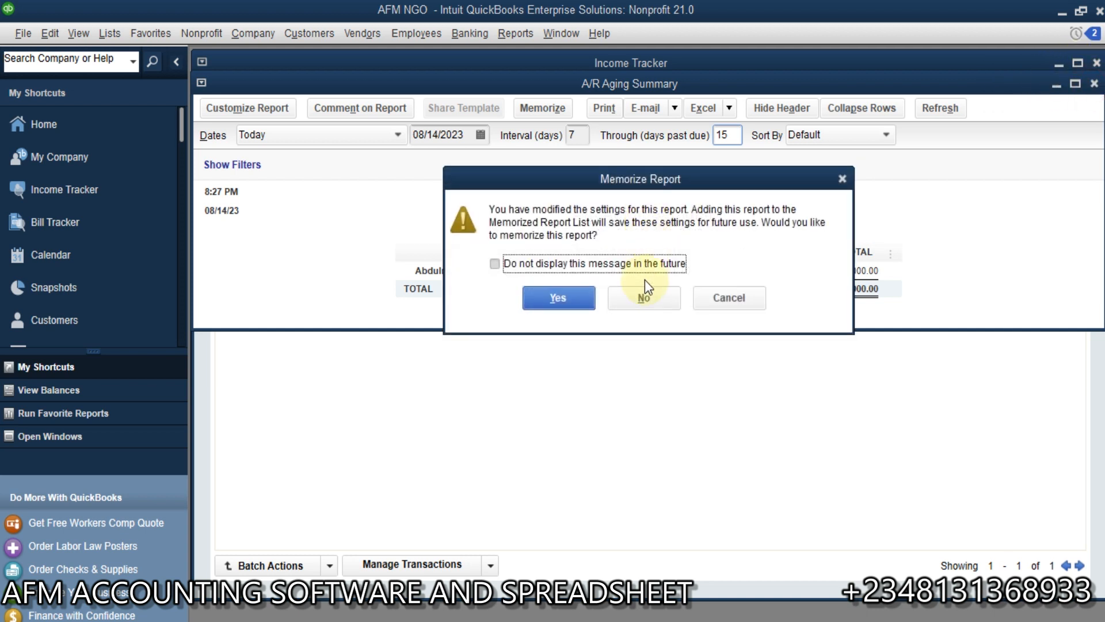
{"action": "left_click", "coordinate": [644, 295]}
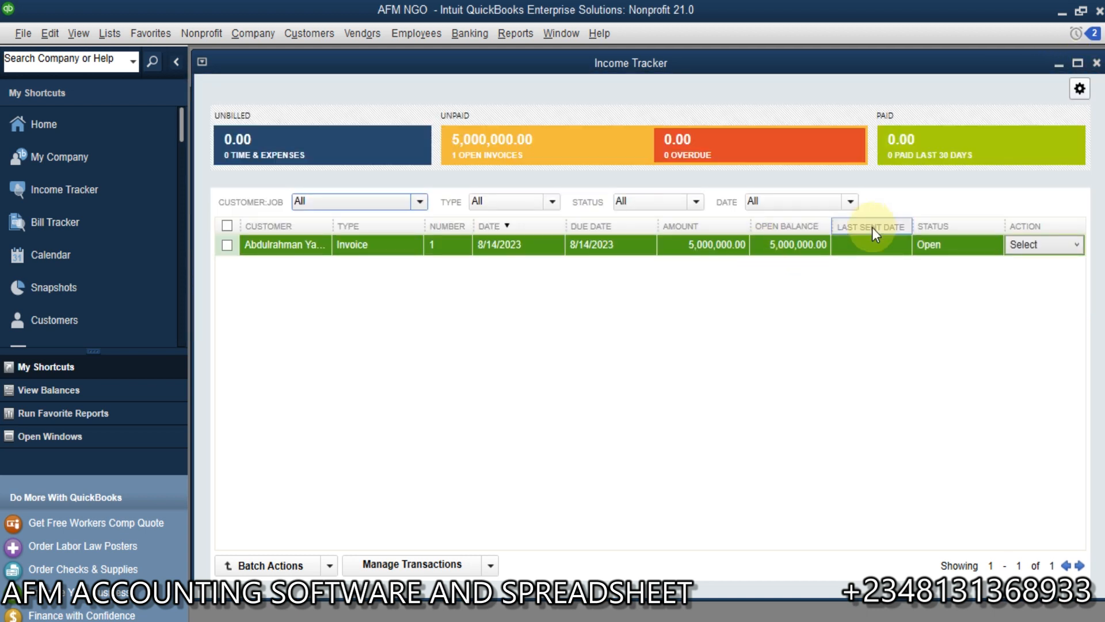
{"action": "left_click", "coordinate": [1096, 62]}
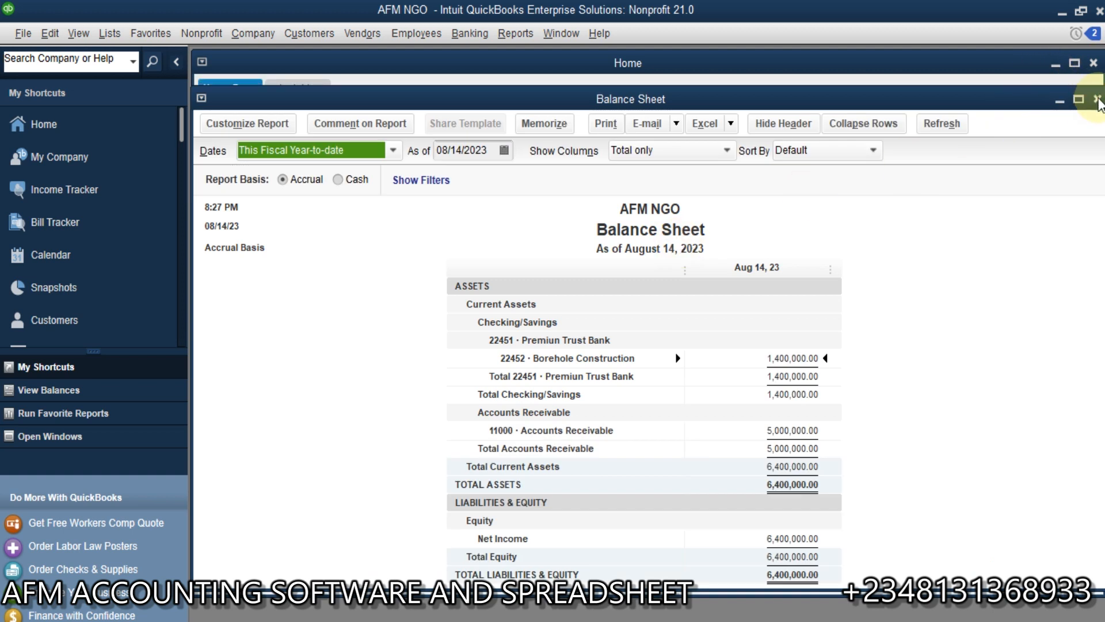
{"action": "left_click", "coordinate": [1081, 100]}
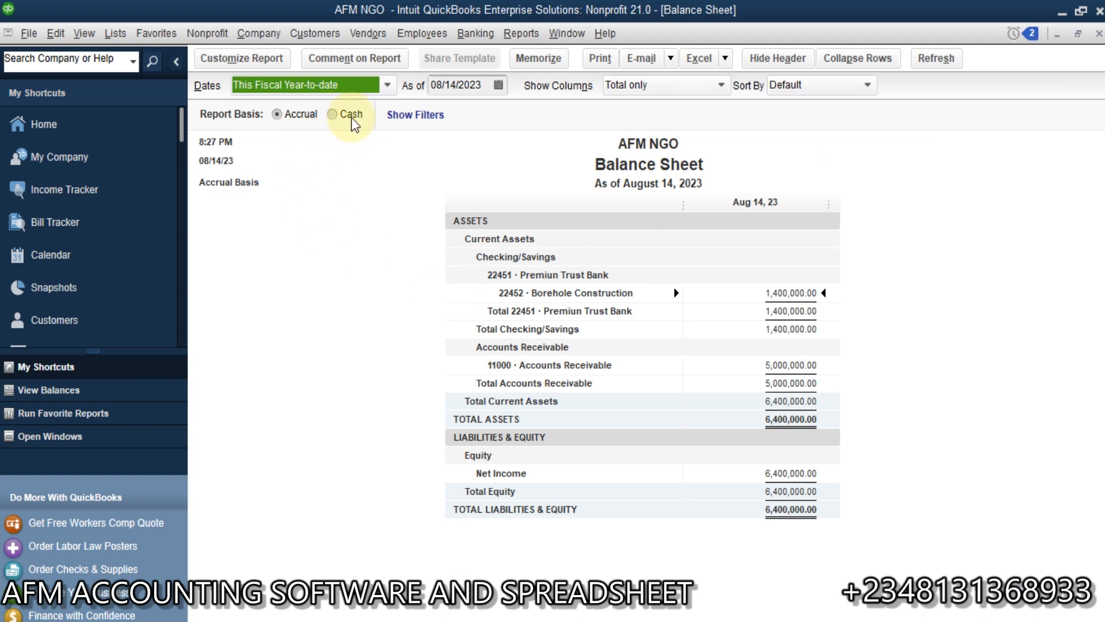
Step: Review the Balance Sheet on a cash basis and switch it back to accrual
{"action": "left_click", "coordinate": [332, 114]}
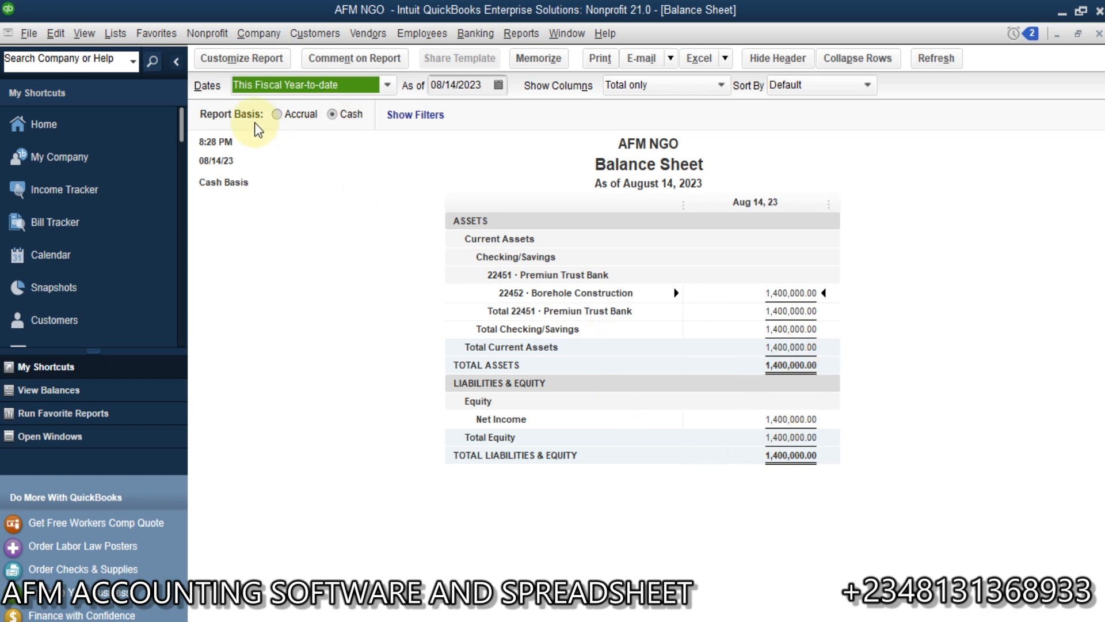
{"action": "left_click", "coordinate": [278, 119]}
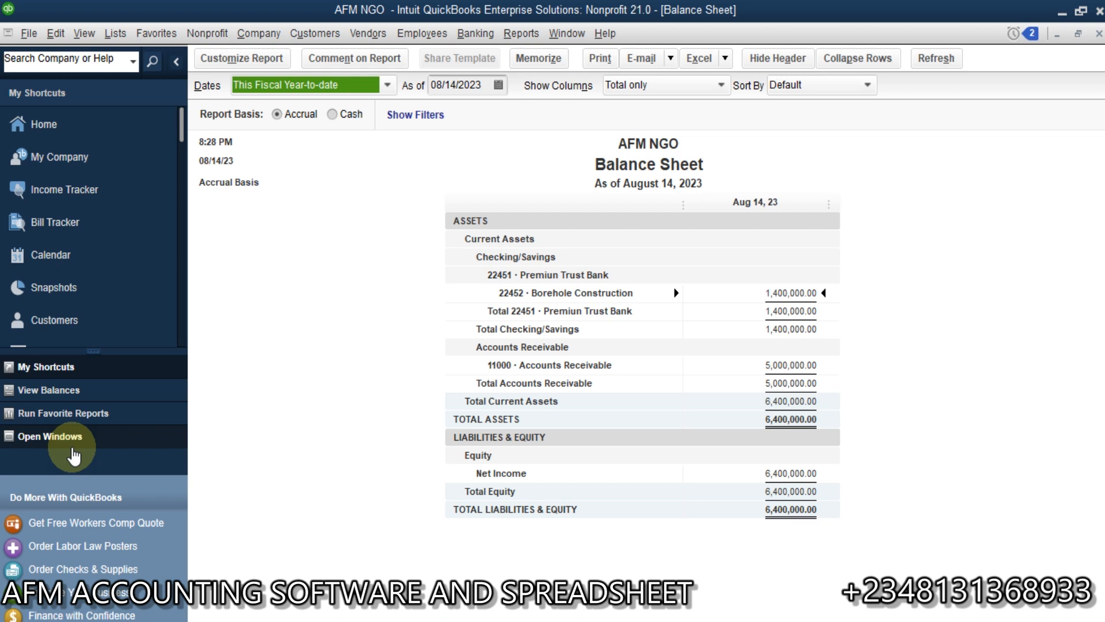
Step: Start a new donation sales receipt, refreshing the Balance Sheet when asked, and choose the donor as its customer
{"action": "left_click", "coordinate": [321, 34]}
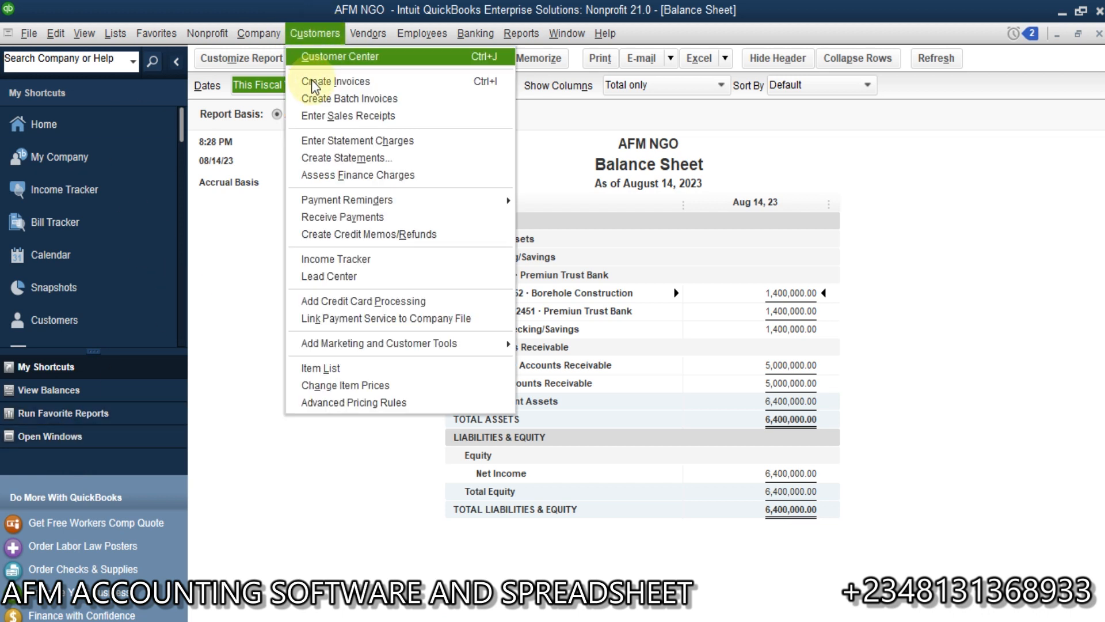
{"action": "left_click", "coordinate": [204, 32]}
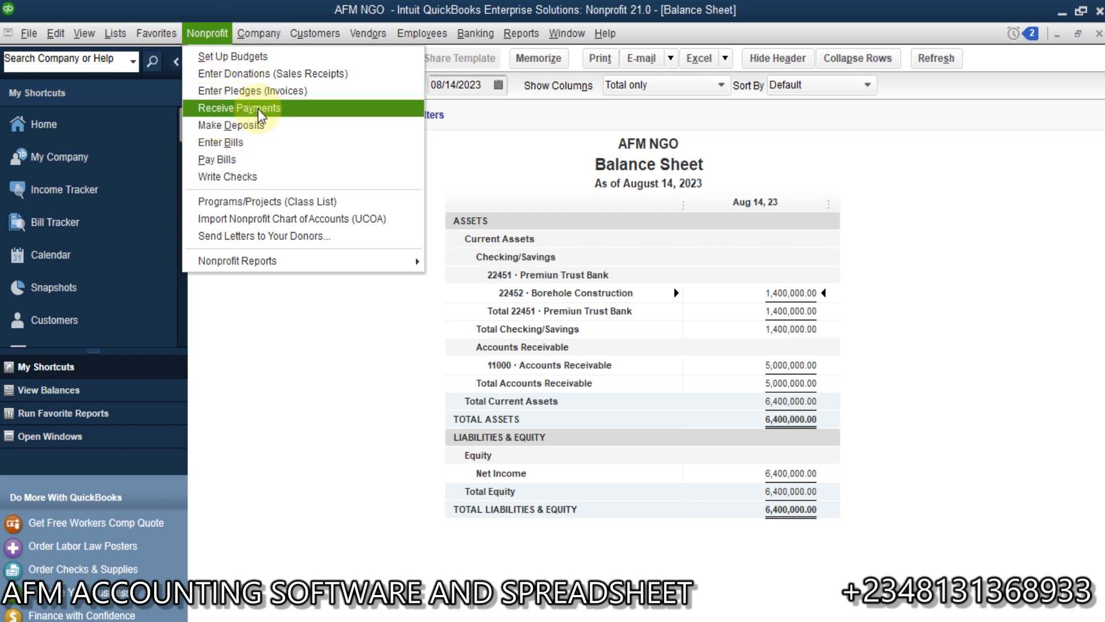
{"action": "left_click", "coordinate": [257, 75]}
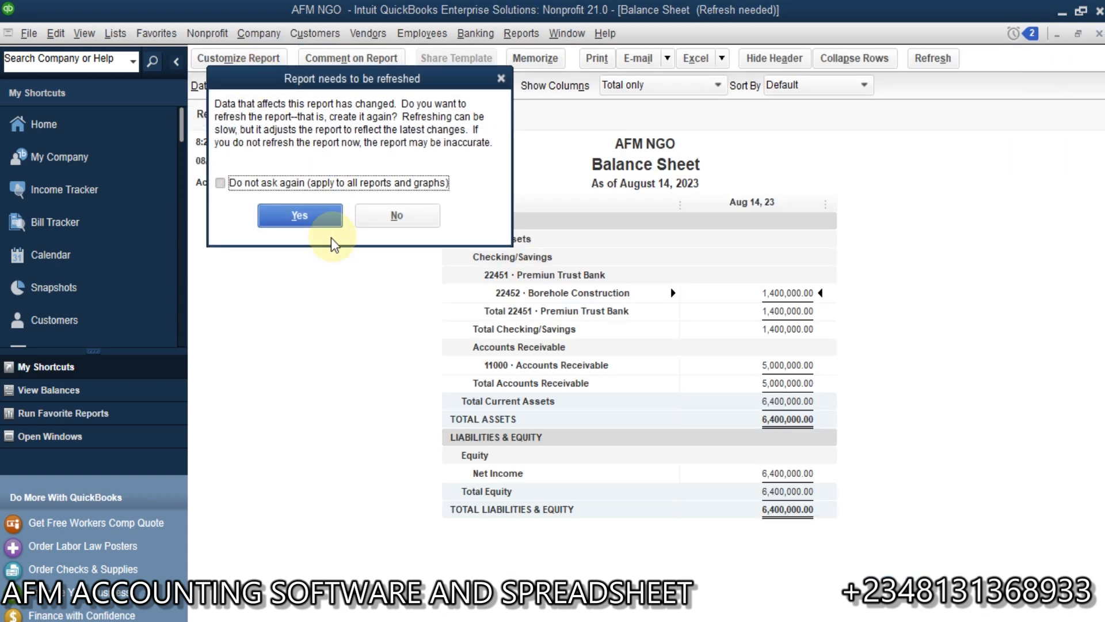
{"action": "left_click", "coordinate": [311, 219]}
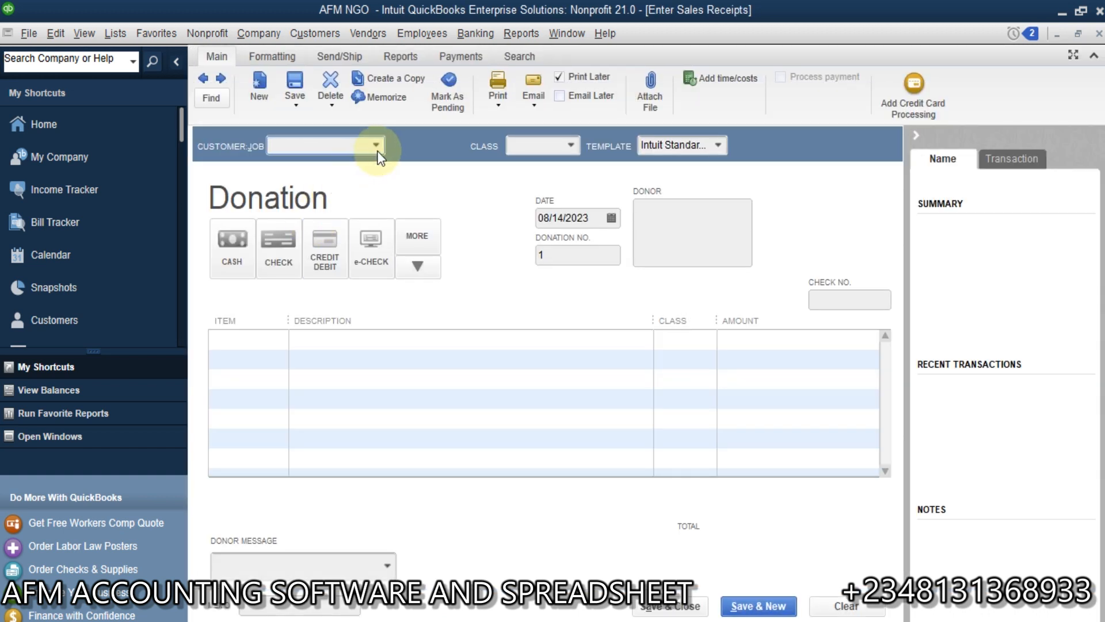
{"action": "left_click", "coordinate": [376, 146]}
{"action": "left_click", "coordinate": [347, 206]}
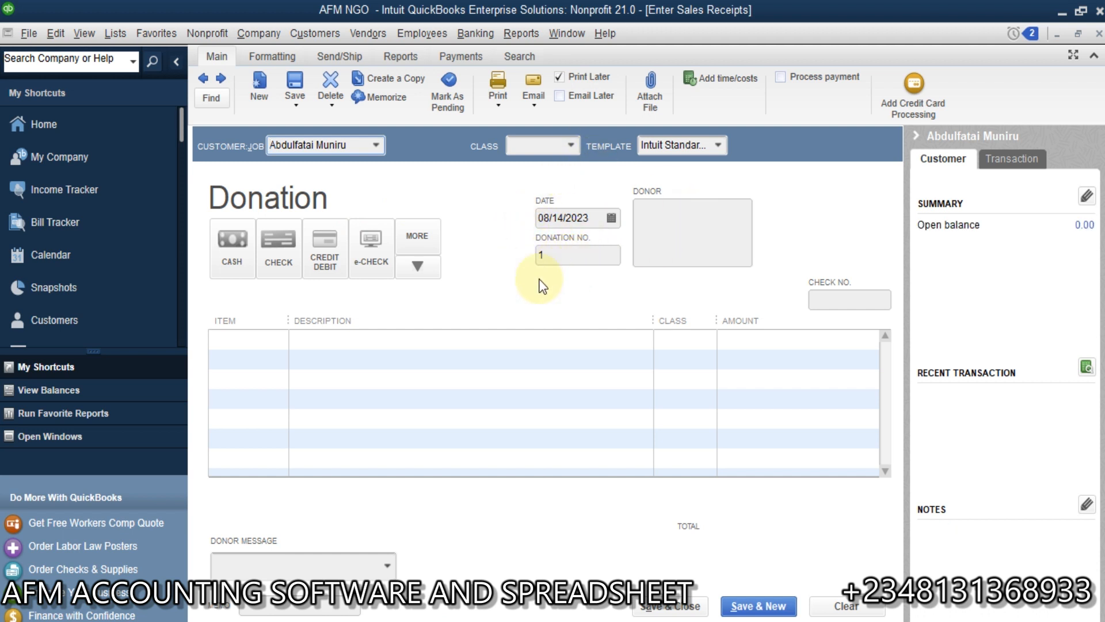
Step: Enter an Individual Contribution item of 3,000,000 on the first line of the donation
{"action": "left_click", "coordinate": [281, 339]}
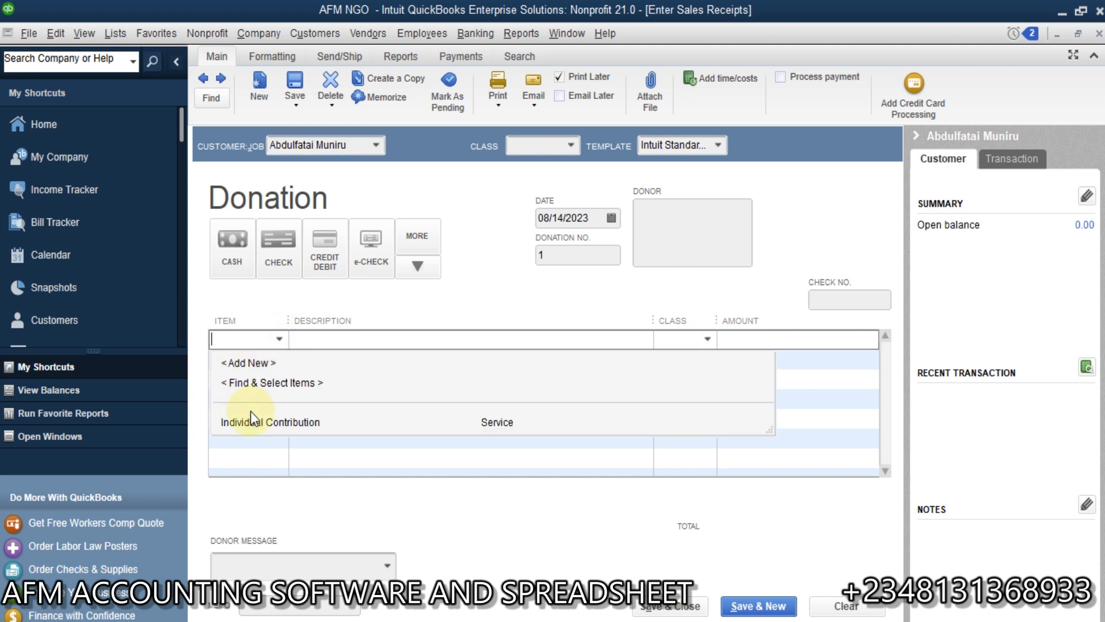
{"action": "left_click", "coordinate": [268, 420]}
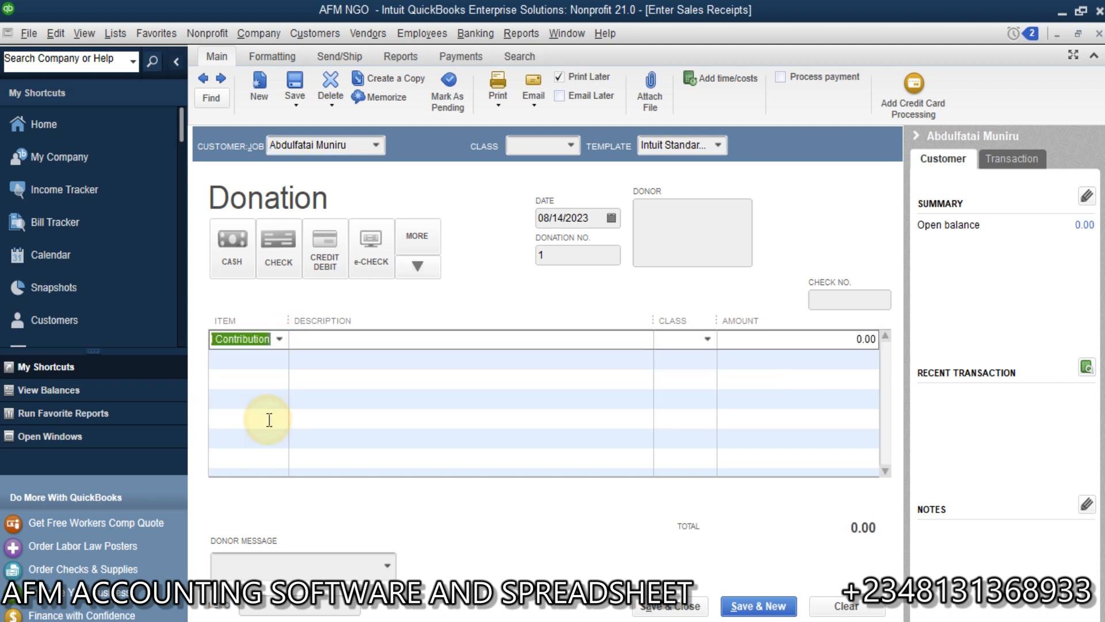
{"action": "left_click", "coordinate": [784, 338]}
{"action": "type", "text": "3,00"}
{"action": "type", "text": "0,000"}
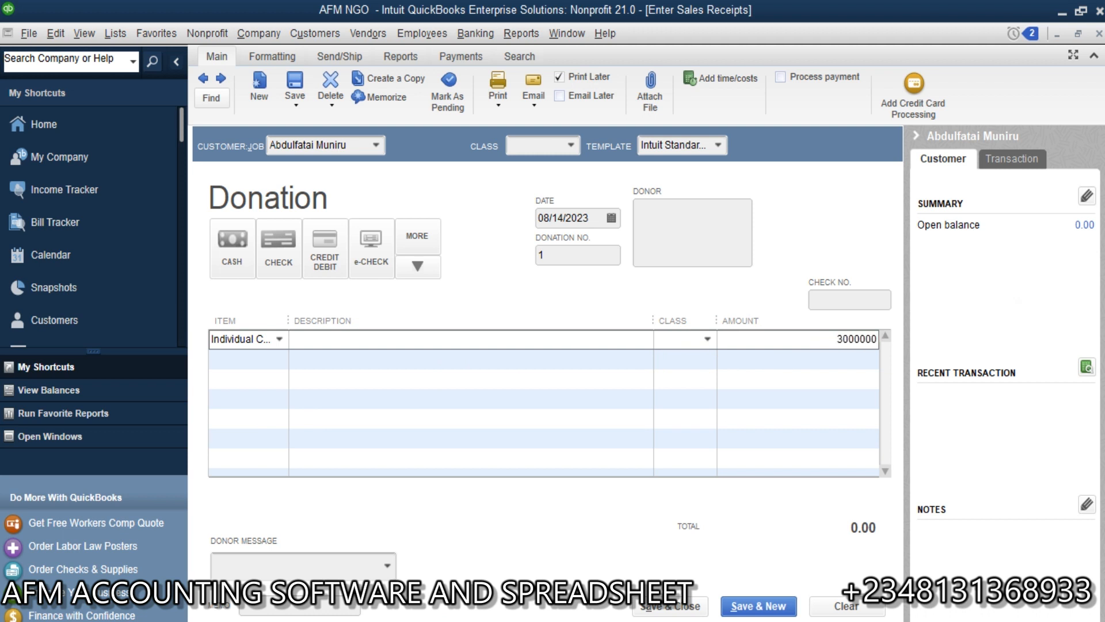
{"action": "key", "text": "Tab"}
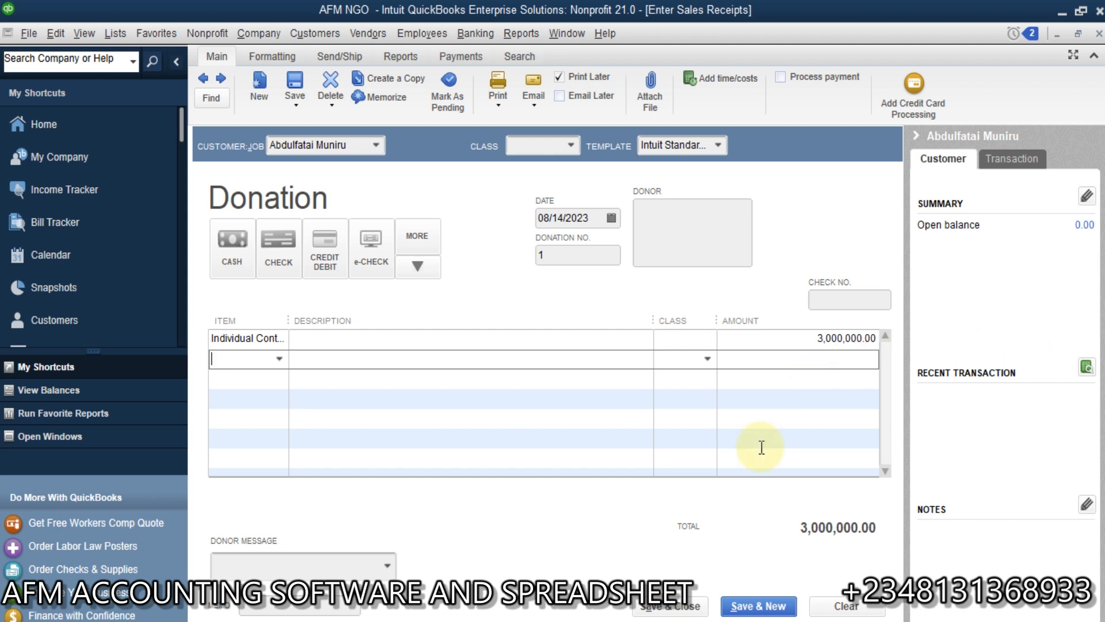
Step: Assign the Unrestricted class to the contribution line, decline sorting the items, and save and close the donation
{"action": "left_click", "coordinate": [700, 342]}
{"action": "left_click", "coordinate": [708, 340]}
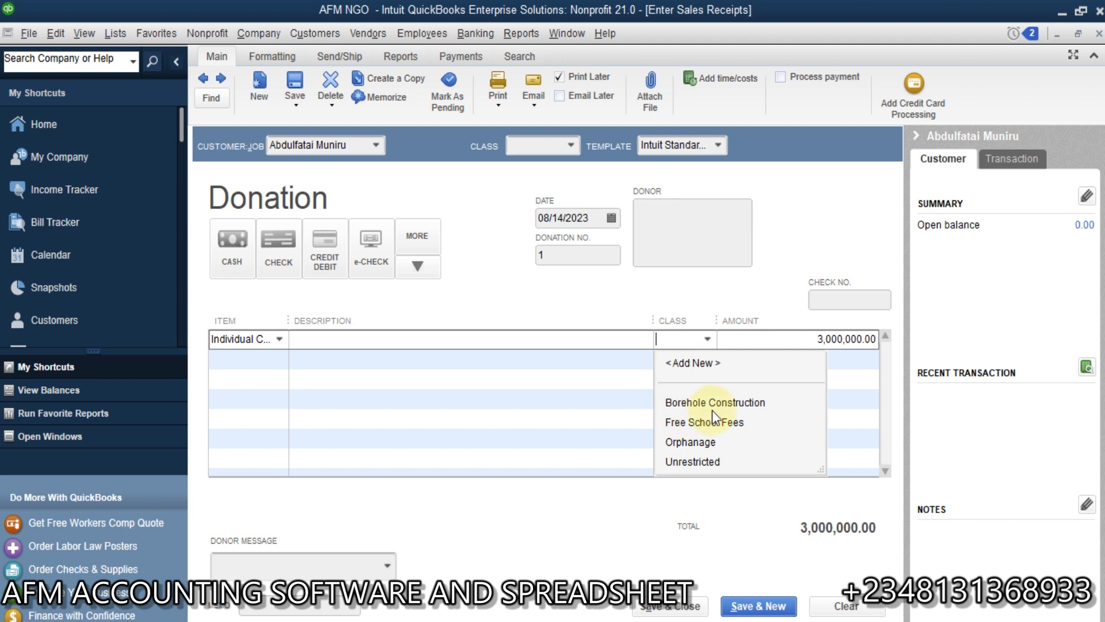
{"action": "left_click", "coordinate": [689, 462]}
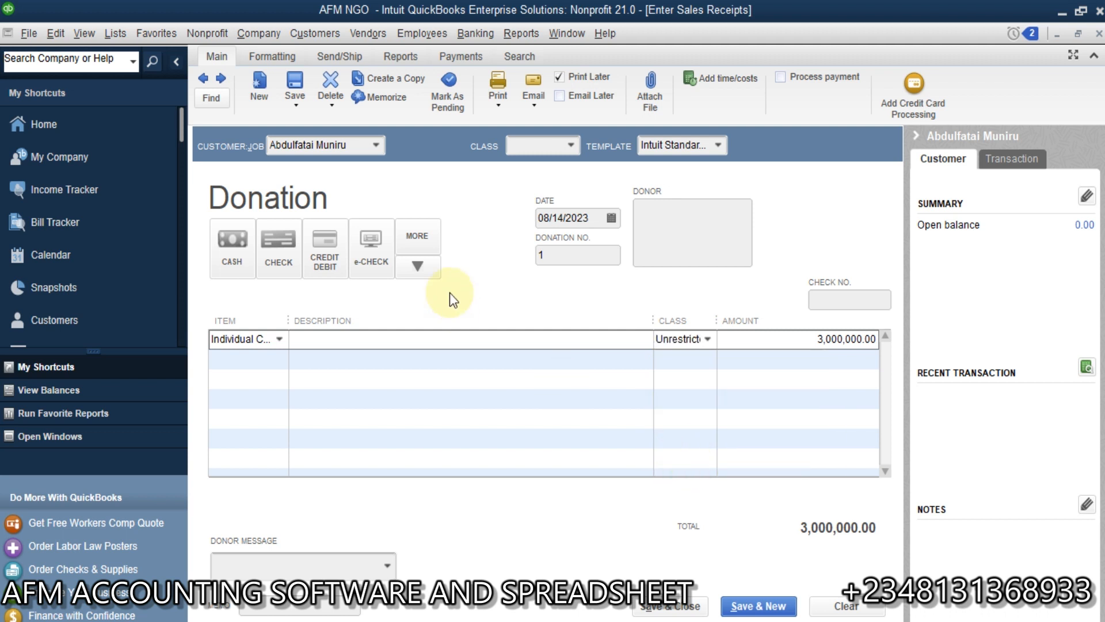
{"action": "left_click", "coordinate": [707, 339]}
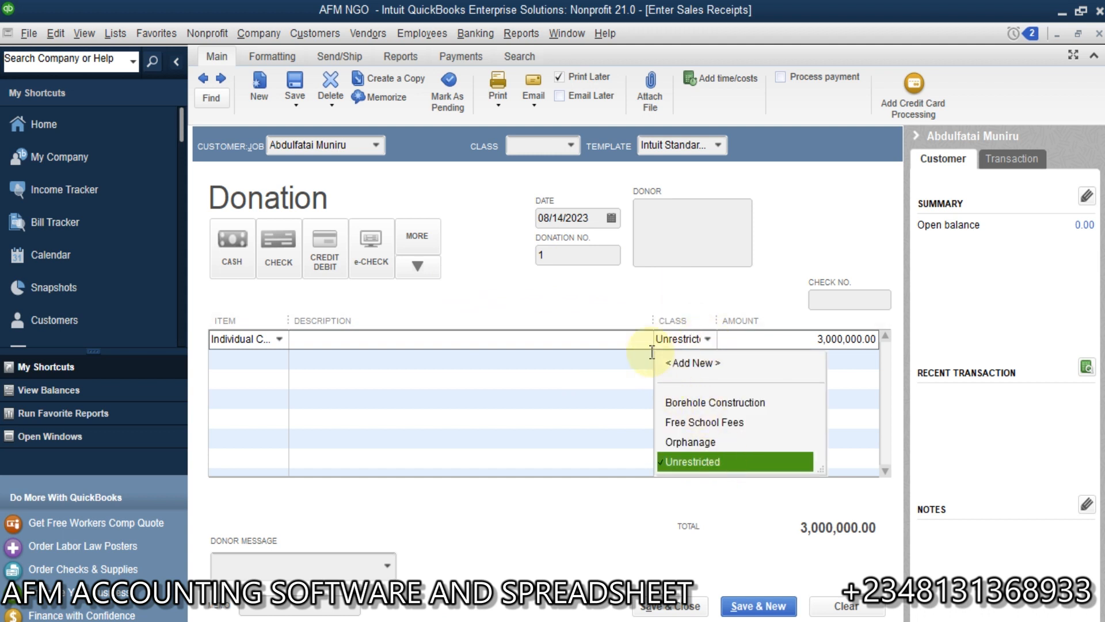
{"action": "left_click", "coordinate": [602, 320]}
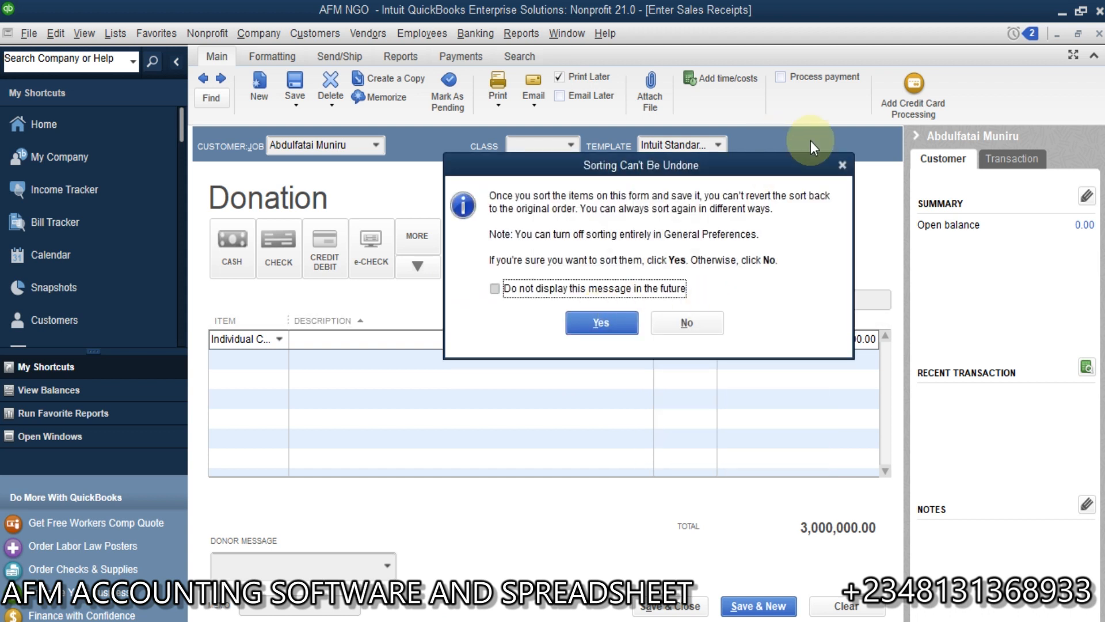
{"action": "left_click", "coordinate": [841, 165]}
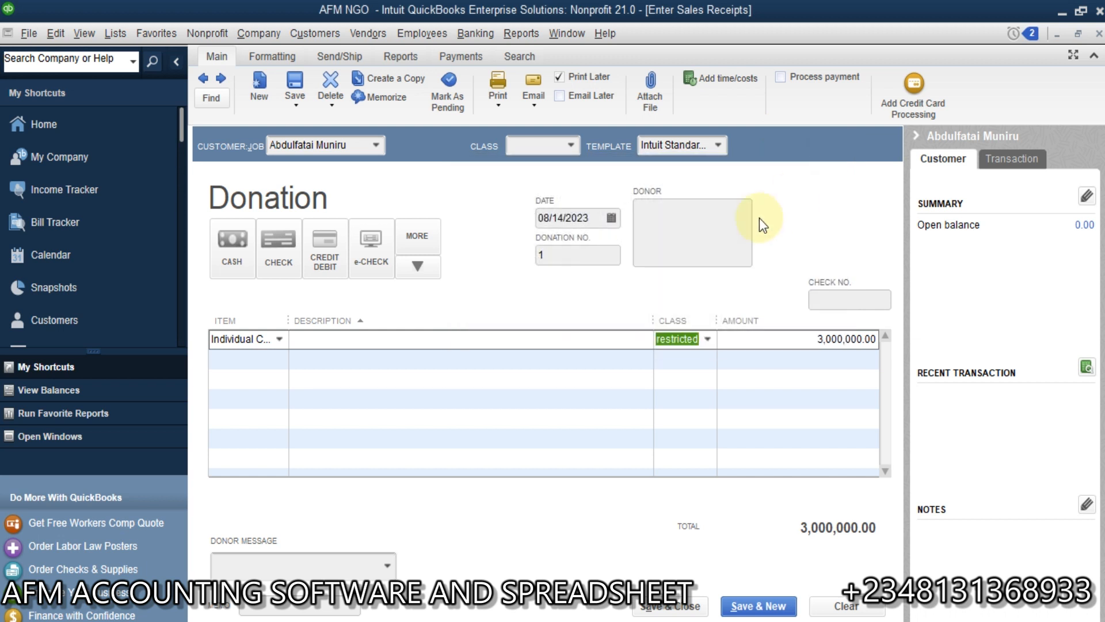
{"action": "left_click", "coordinate": [662, 607]}
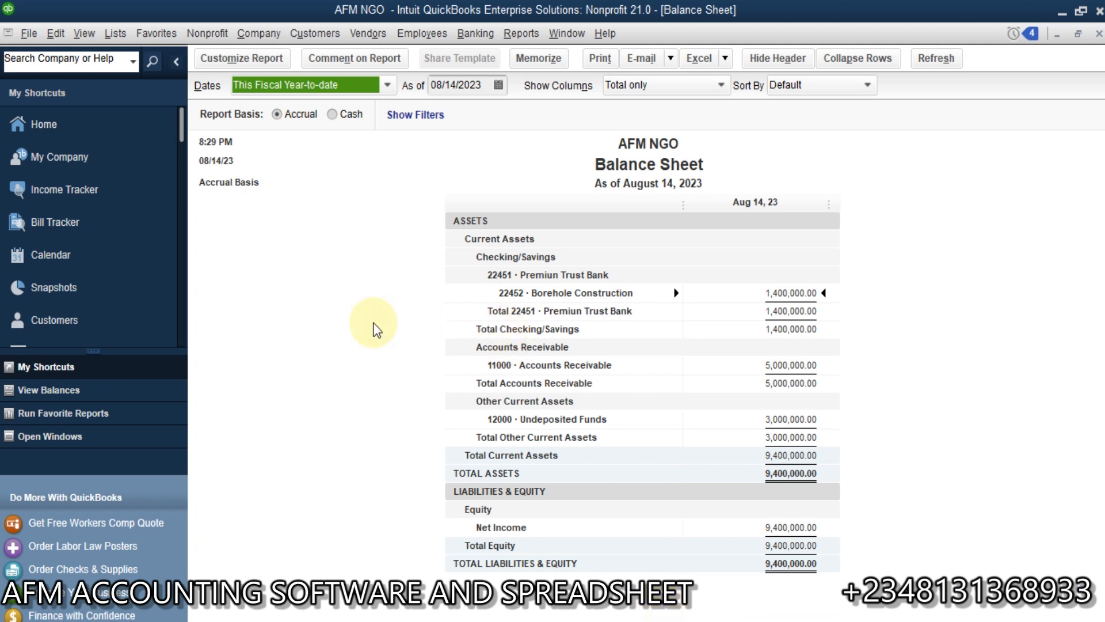
{"action": "left_click", "coordinate": [197, 39]}
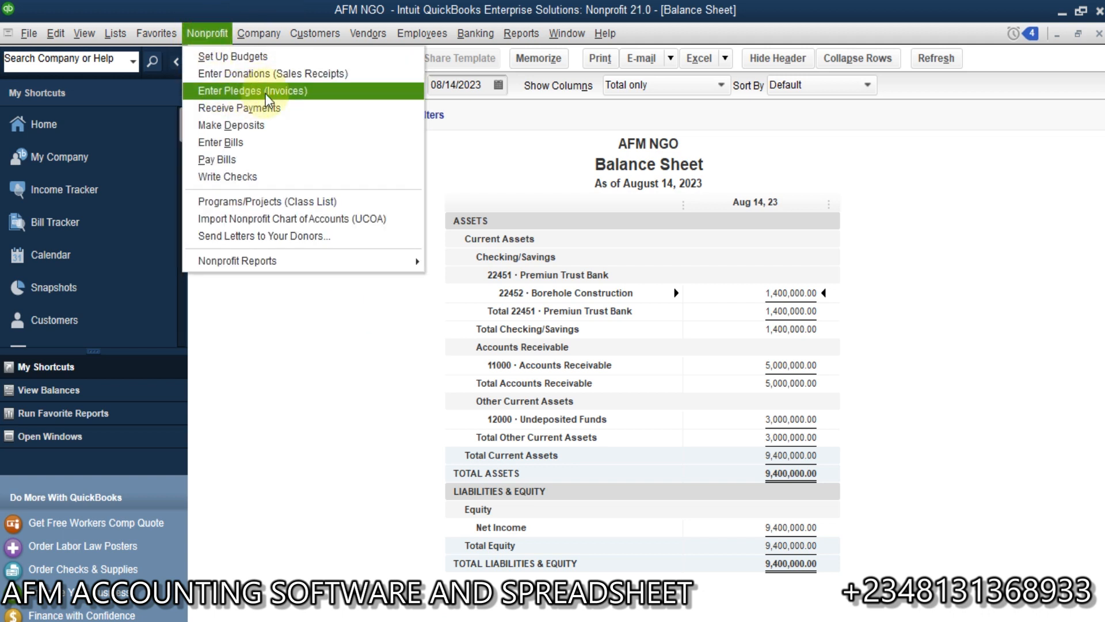
{"action": "left_click", "coordinate": [573, 151]}
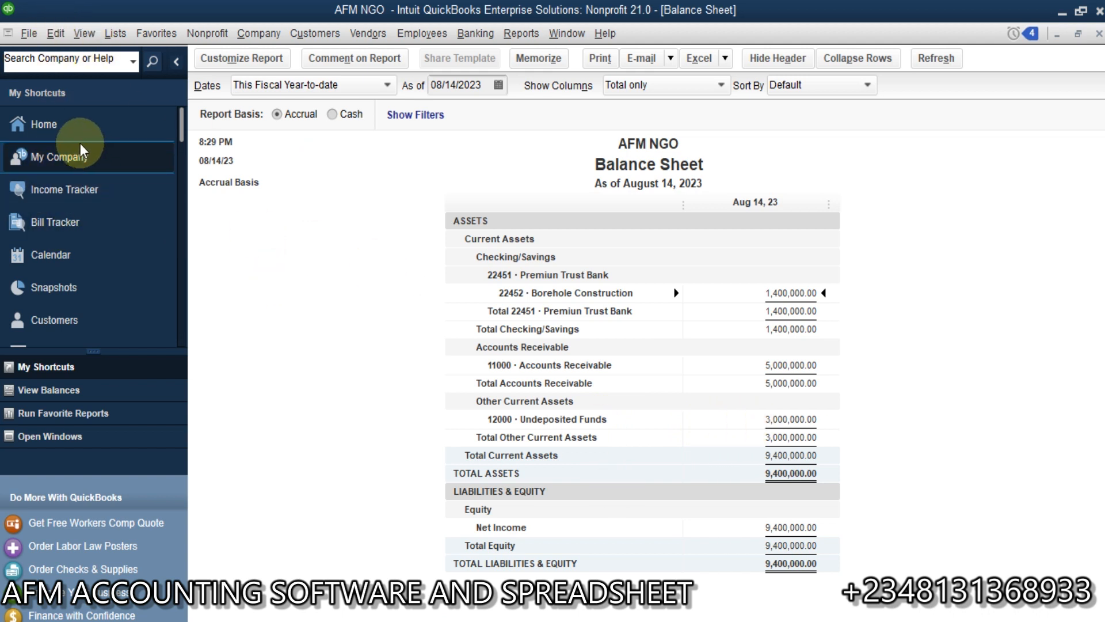
Step: Start a bank deposit from the home page and include the donor's 3,000,000 receipt in it
{"action": "left_click", "coordinate": [74, 122]}
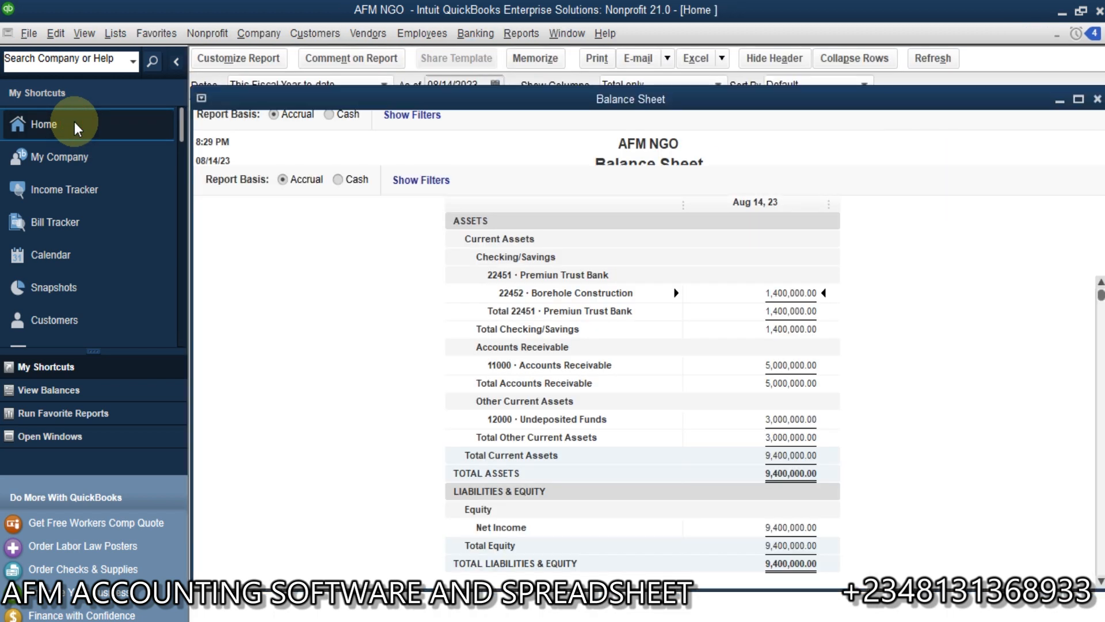
{"action": "left_click", "coordinate": [925, 347]}
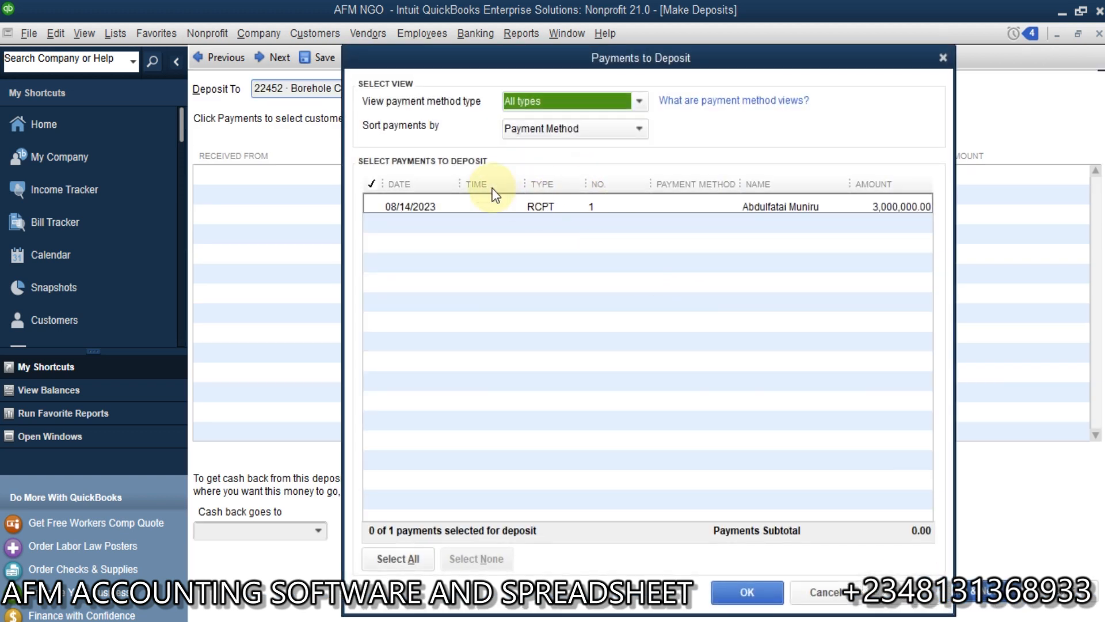
{"action": "left_click", "coordinate": [374, 208]}
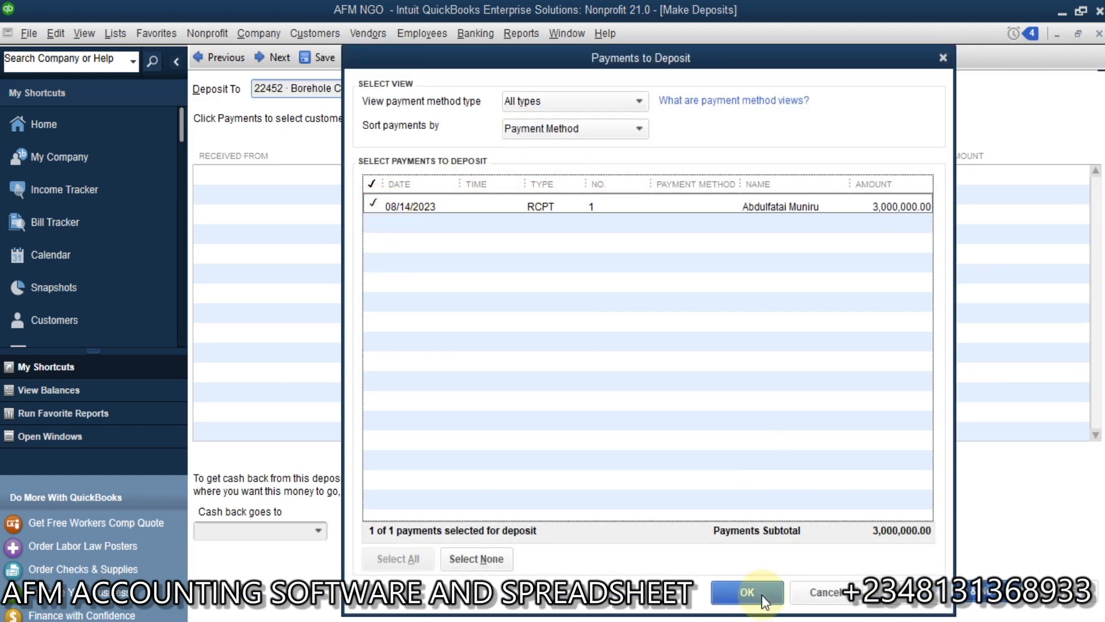
{"action": "left_click", "coordinate": [744, 595]}
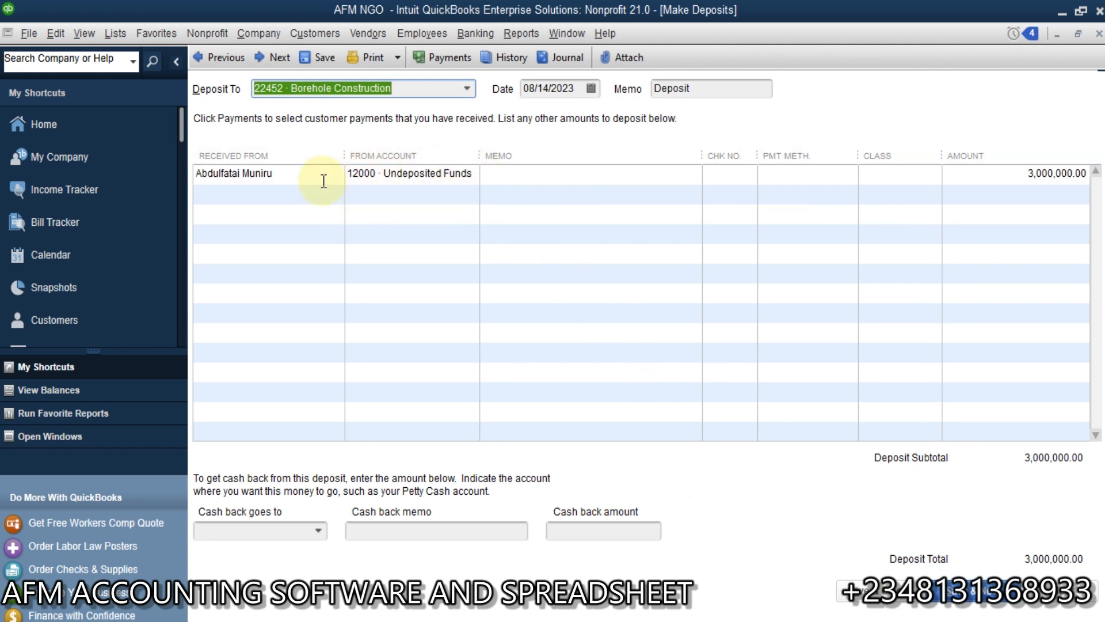
Step: Add a new bank account named Zenith Bank with number 22547 as the deposit's destination and dismiss the default-account notice
{"action": "left_click", "coordinate": [467, 88]}
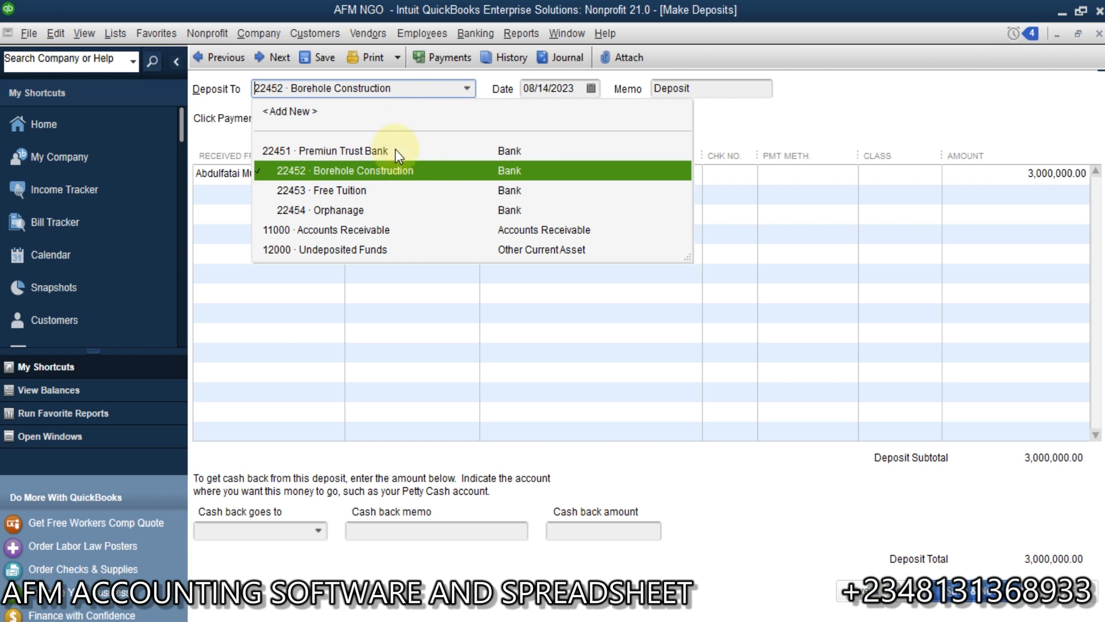
{"action": "left_click", "coordinate": [313, 115]}
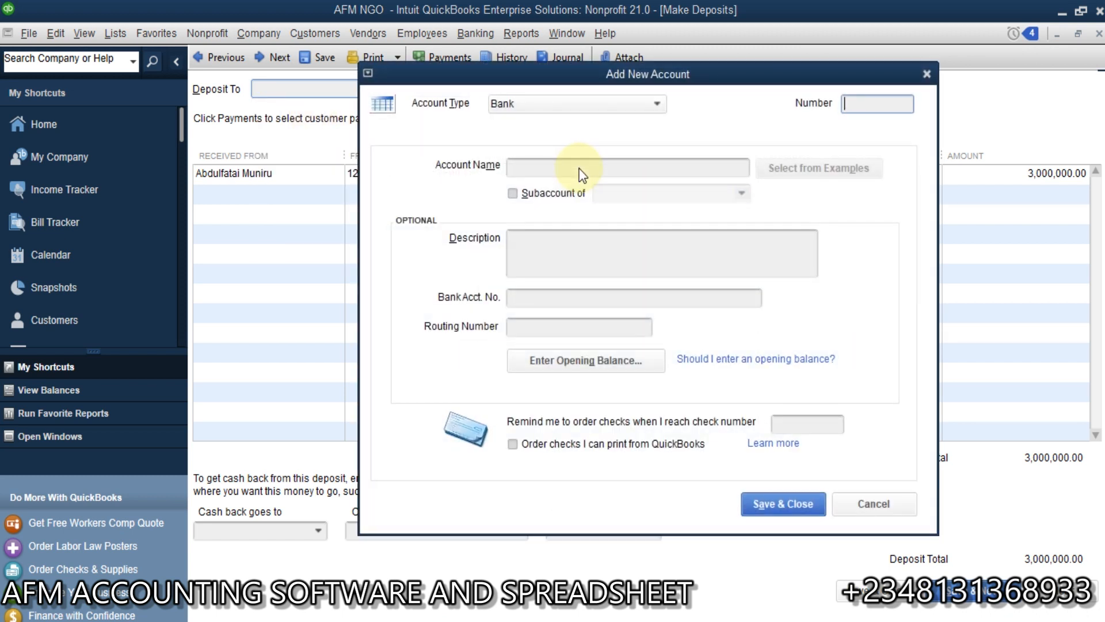
{"action": "left_click", "coordinate": [577, 171]}
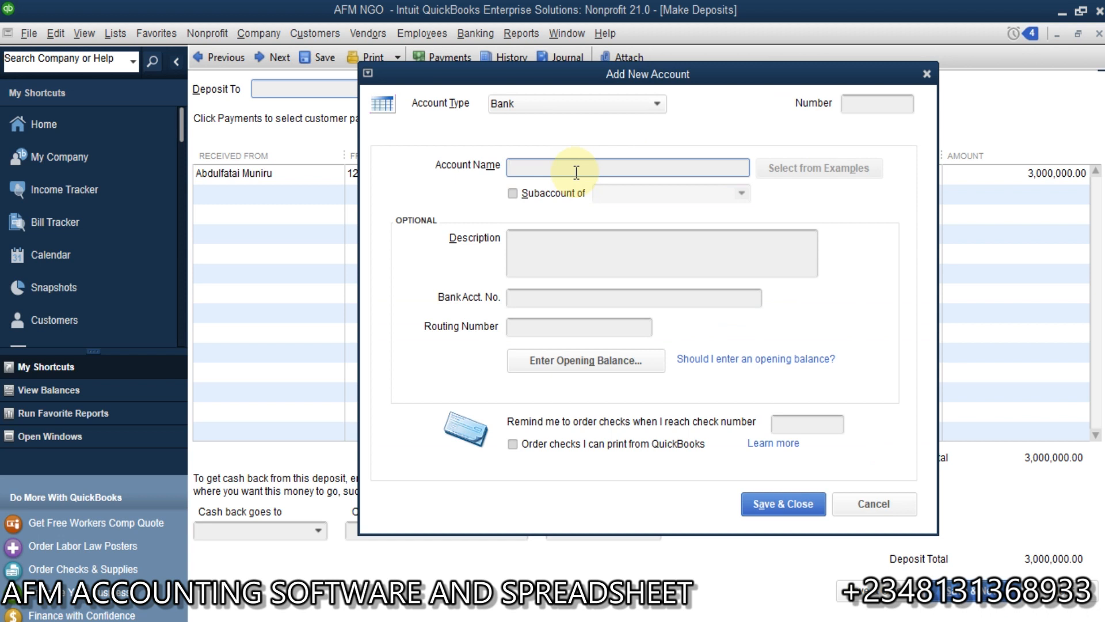
{"action": "type", "text": "Zenith Bank"}
{"action": "left_click", "coordinate": [872, 104]}
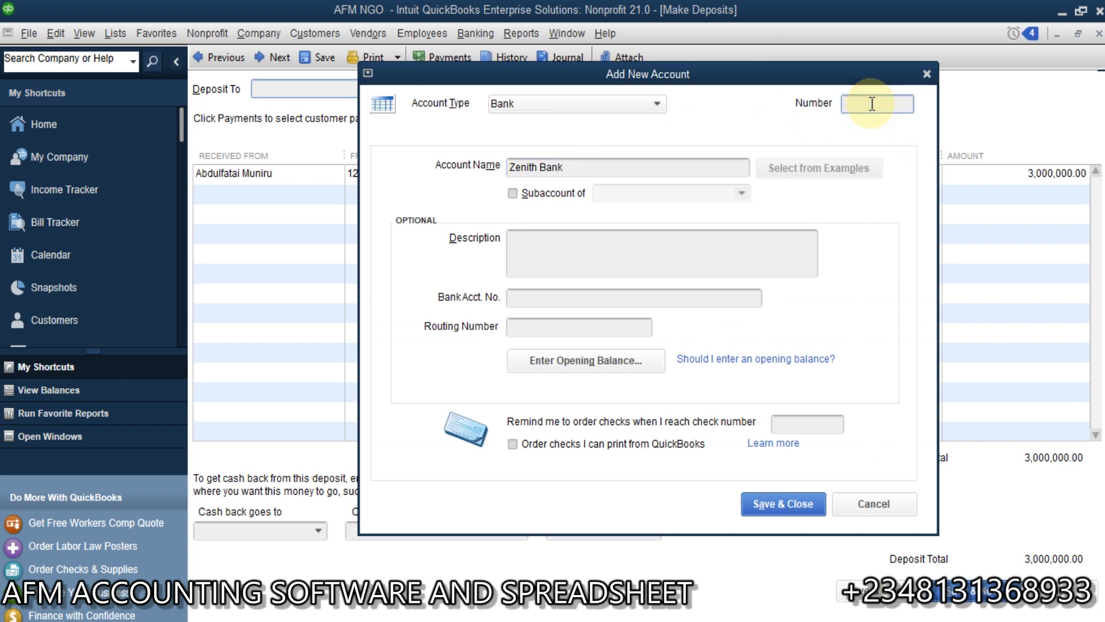
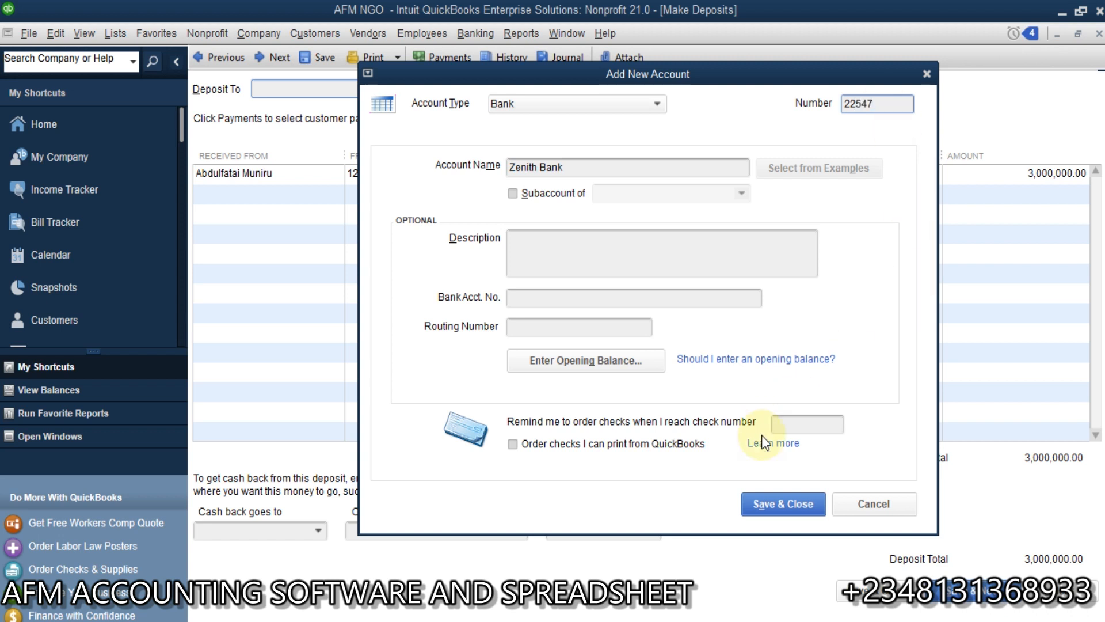
{"action": "left_click", "coordinate": [783, 502]}
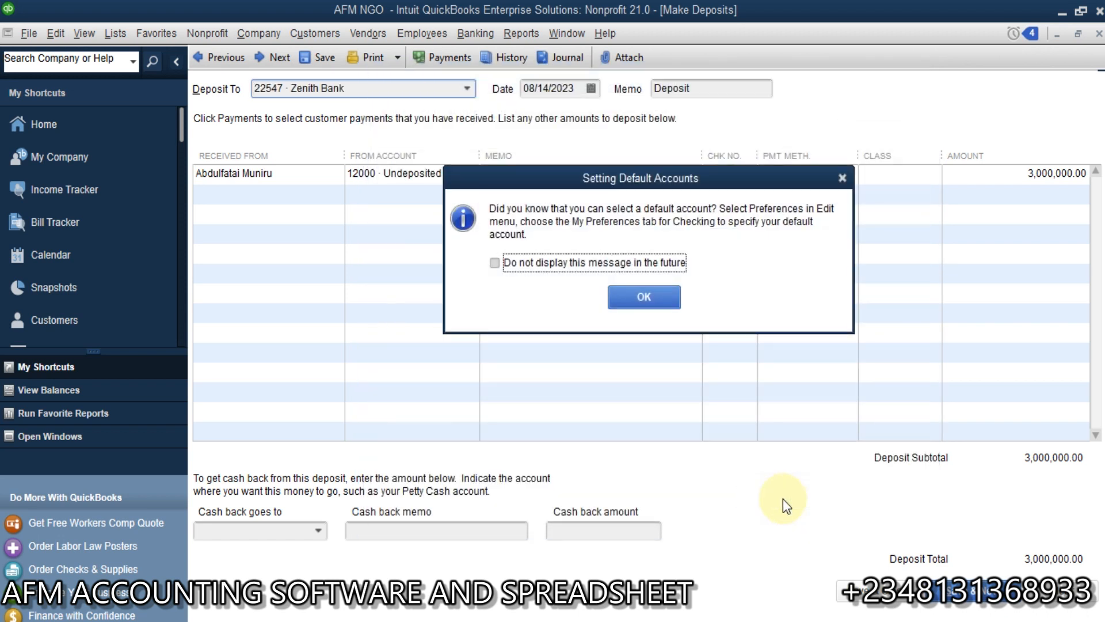
{"action": "left_click", "coordinate": [646, 297]}
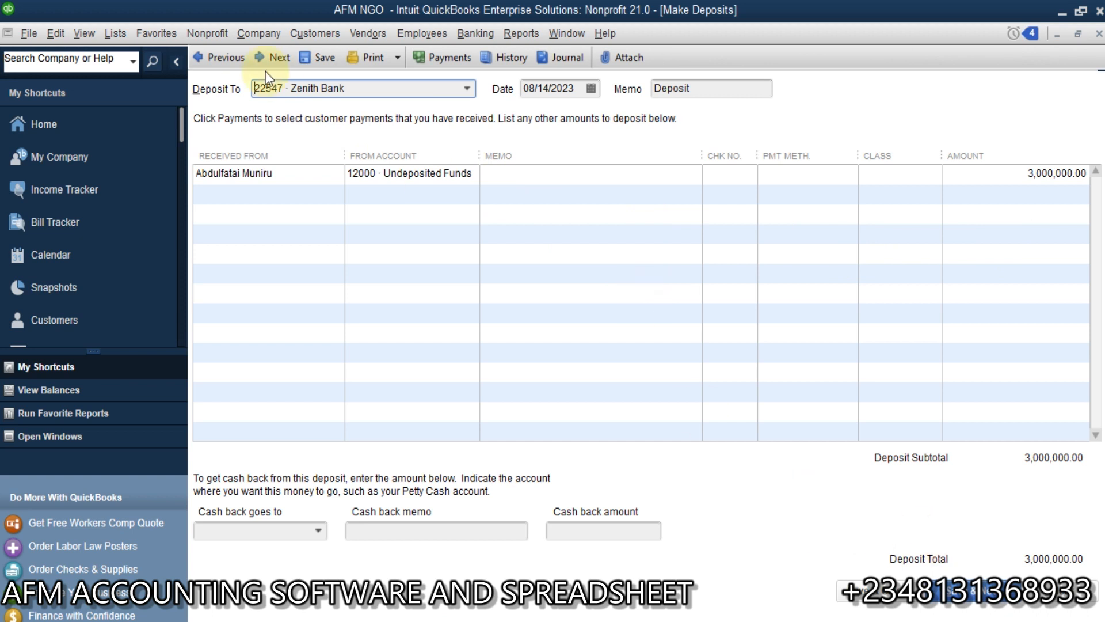
Step: Turn off using Undeposited Funds as the default deposit-to account in the company's payment preferences
{"action": "left_click", "coordinate": [55, 34]}
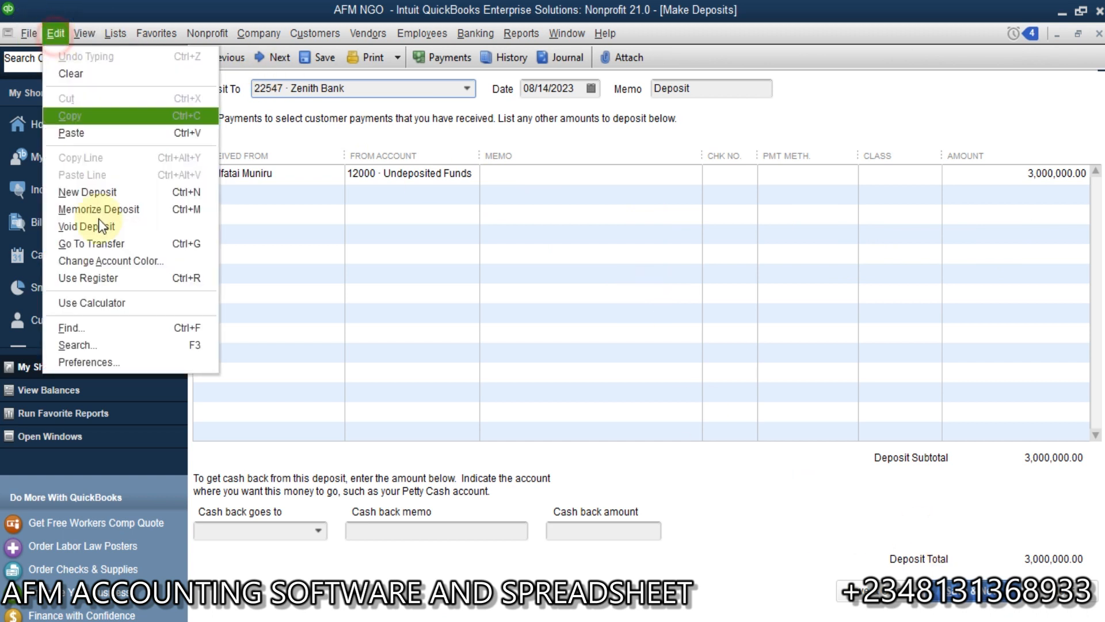
{"action": "left_click", "coordinate": [108, 363]}
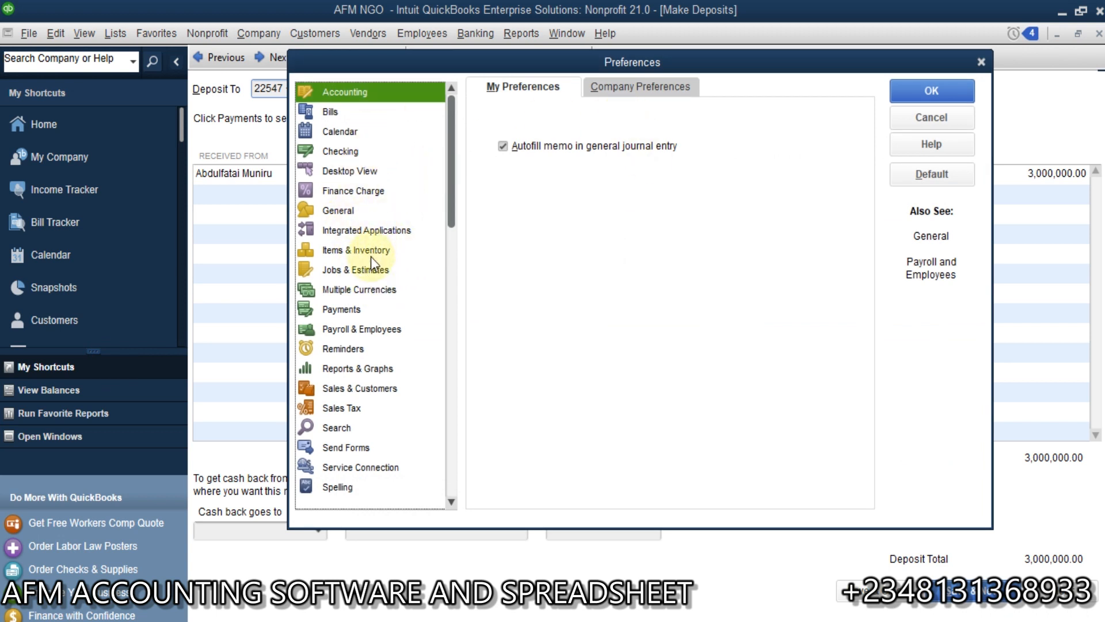
{"action": "left_click", "coordinate": [375, 311]}
{"action": "left_click", "coordinate": [651, 87]}
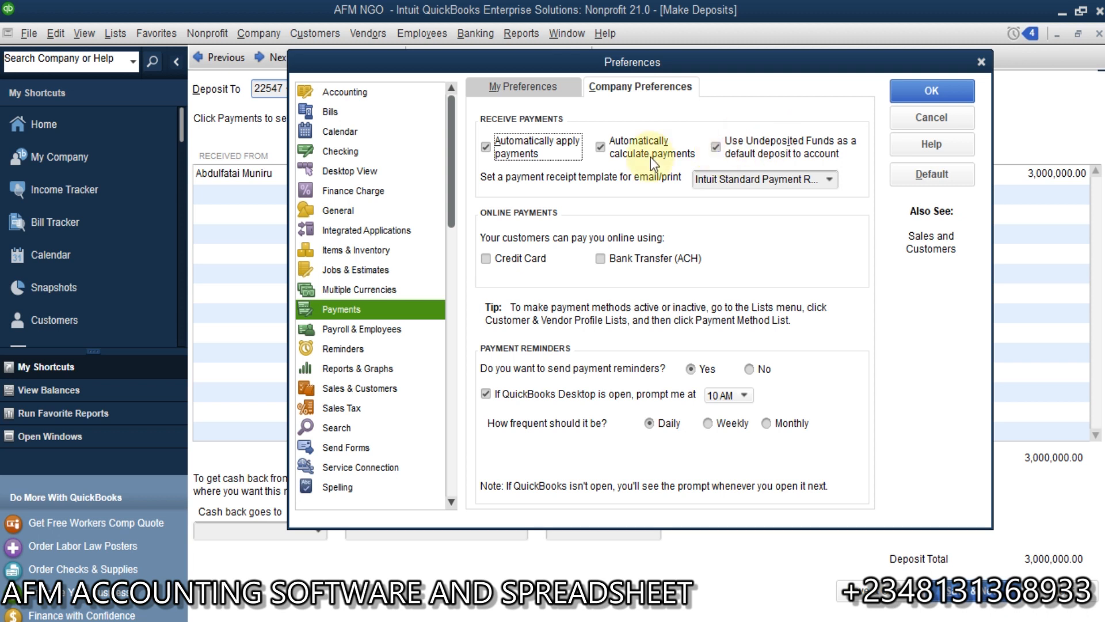
{"action": "left_click", "coordinate": [716, 148]}
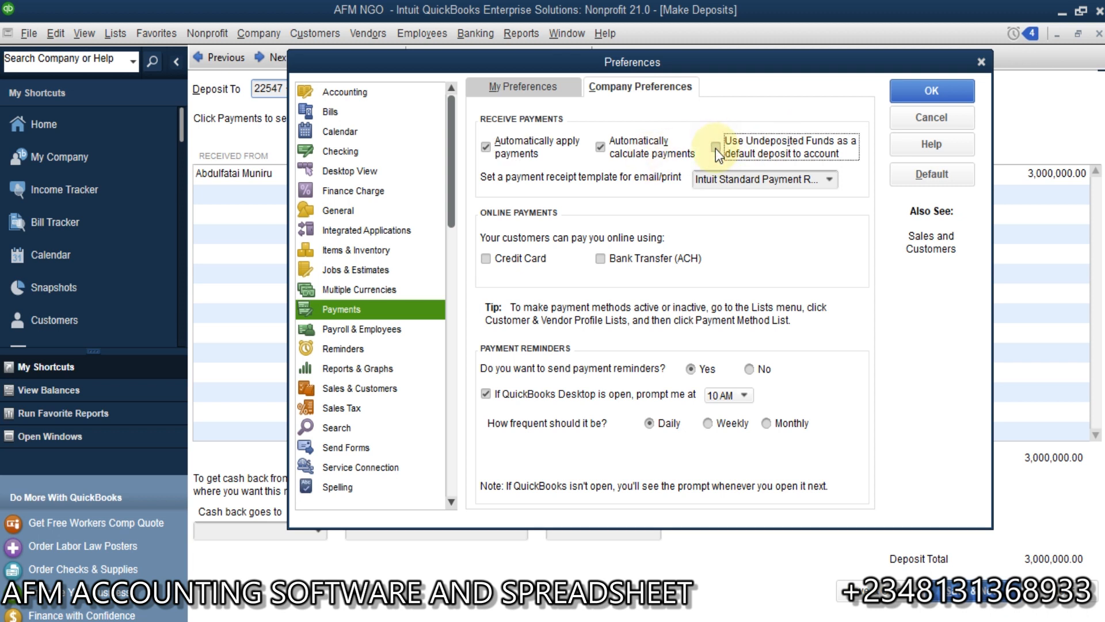
Step: Apply the preference change, recording the pending Zenith Bank deposit and refreshing the affected report
{"action": "left_click", "coordinate": [930, 94]}
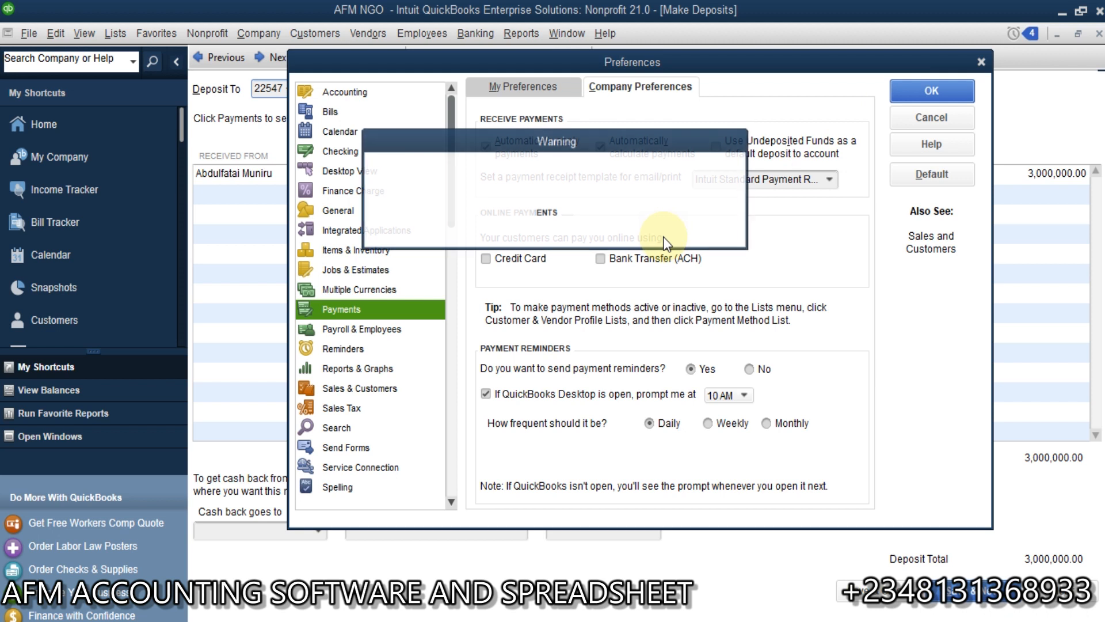
{"action": "left_click", "coordinate": [566, 215]}
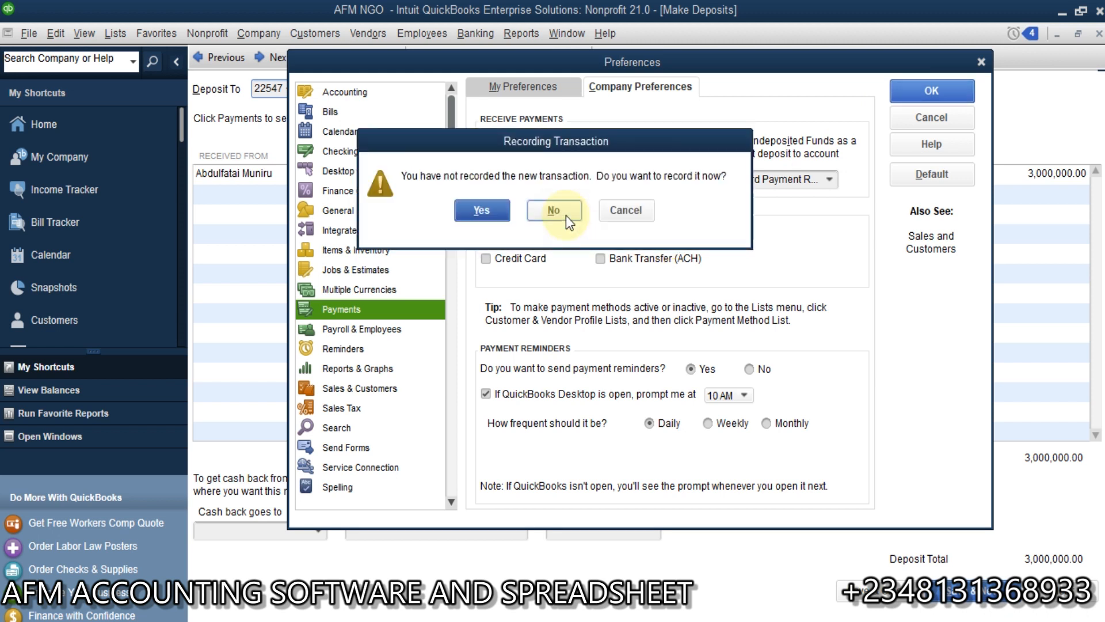
{"action": "left_click", "coordinate": [471, 210]}
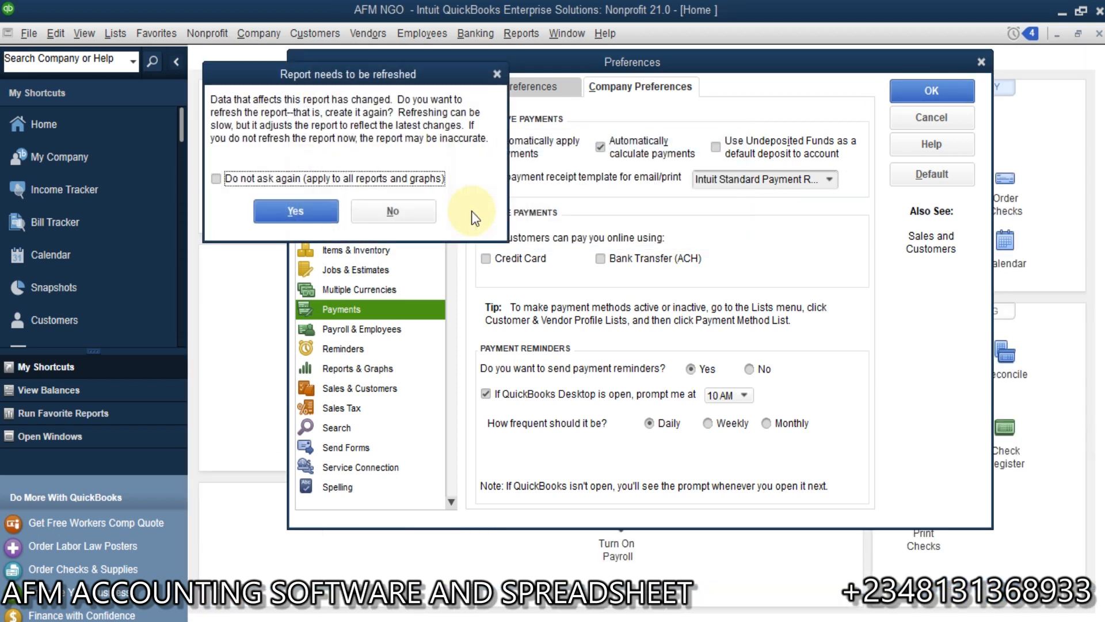
{"action": "left_click", "coordinate": [310, 211]}
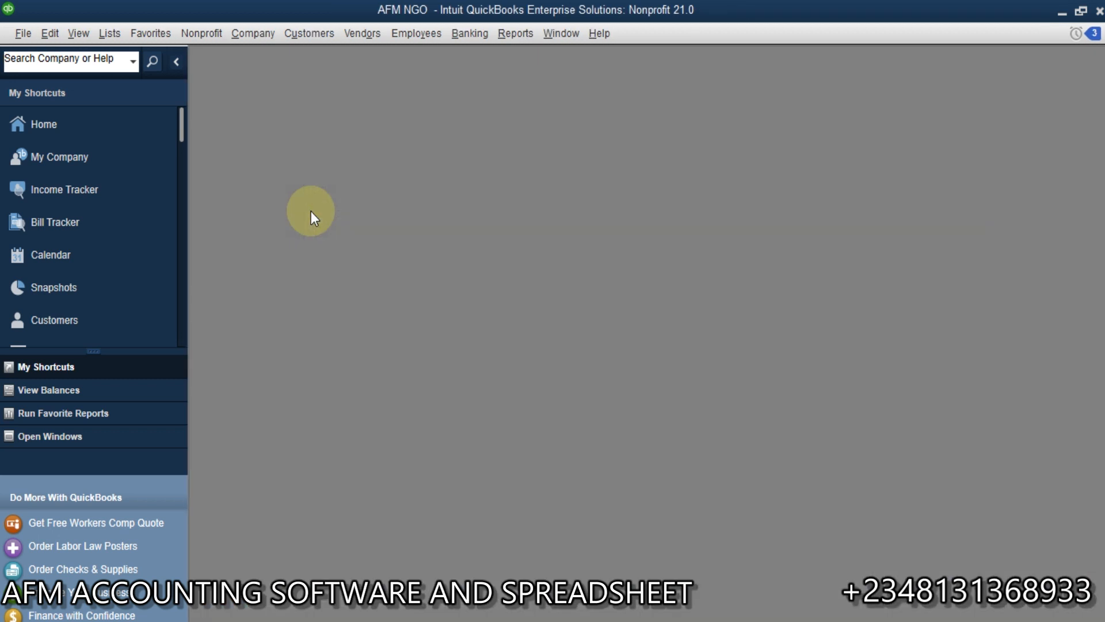
Step: Open a blank donation form, check its deposit-to account field, and close the form
{"action": "left_click", "coordinate": [219, 34]}
{"action": "left_click", "coordinate": [240, 73]}
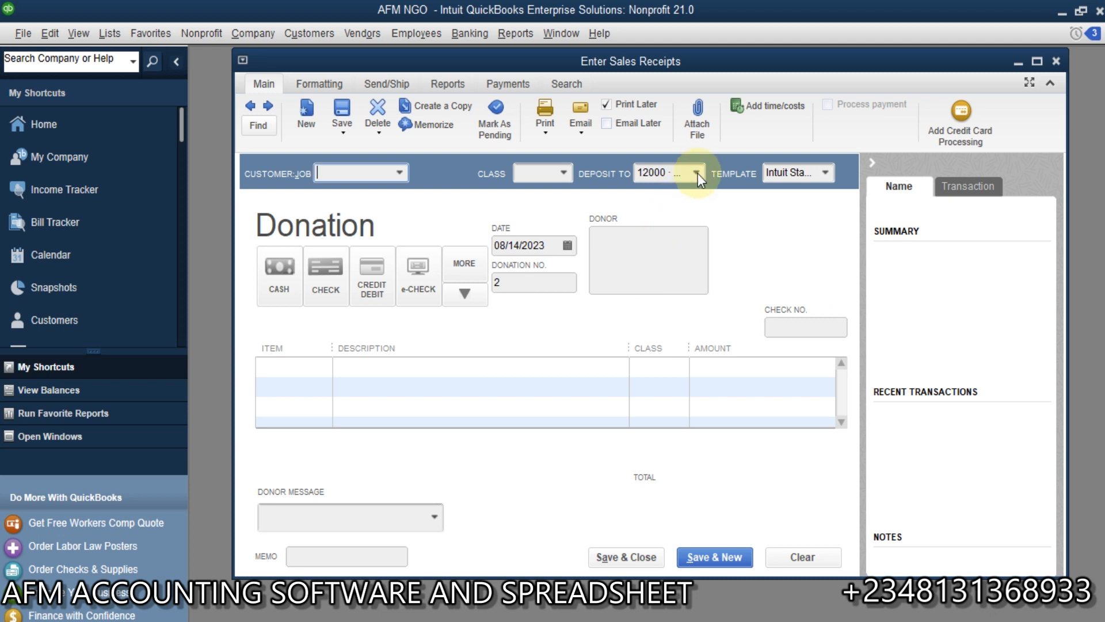
{"action": "left_click", "coordinate": [698, 174]}
{"action": "left_click", "coordinate": [698, 174]}
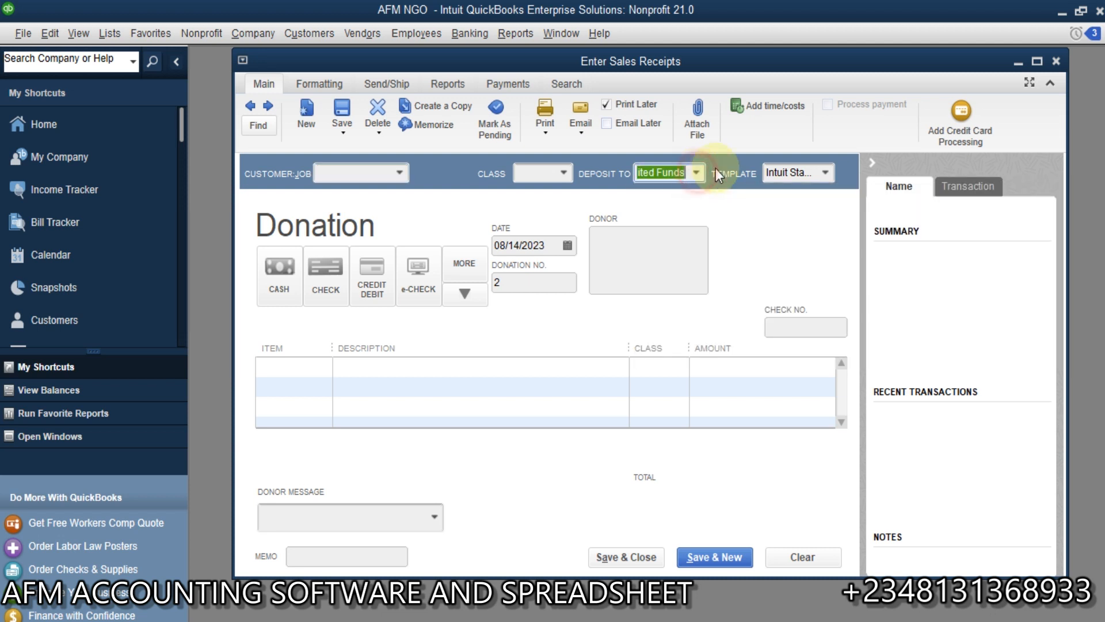
{"action": "left_click", "coordinate": [1056, 62]}
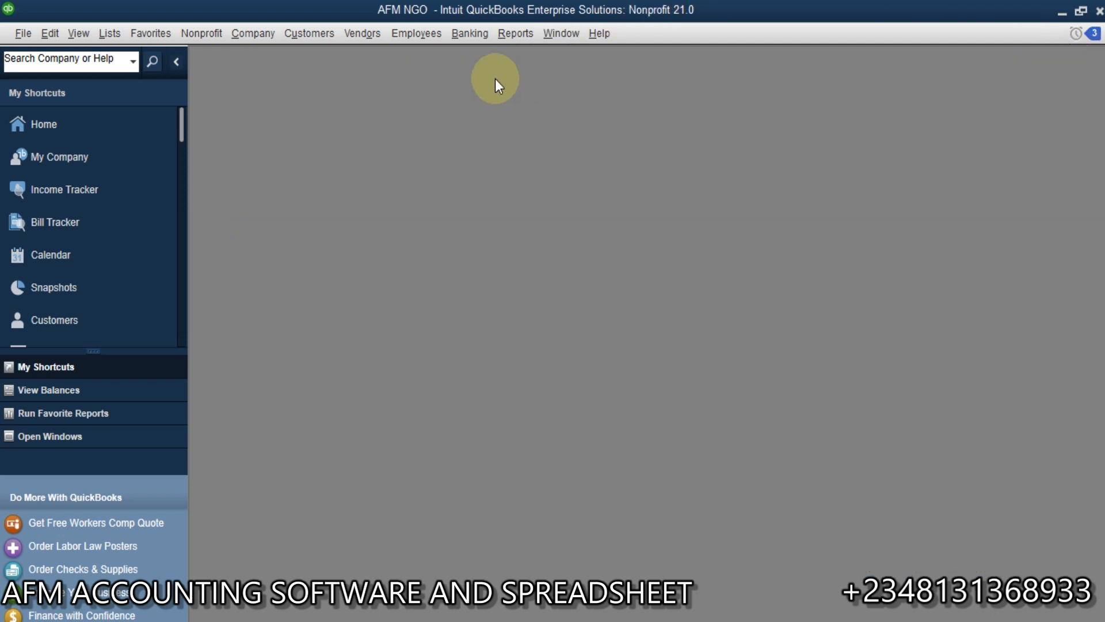
Step: Open the nonprofit Biggest Donors/Grants report and maximize it to review the contributions by donor
{"action": "left_click", "coordinate": [512, 34]}
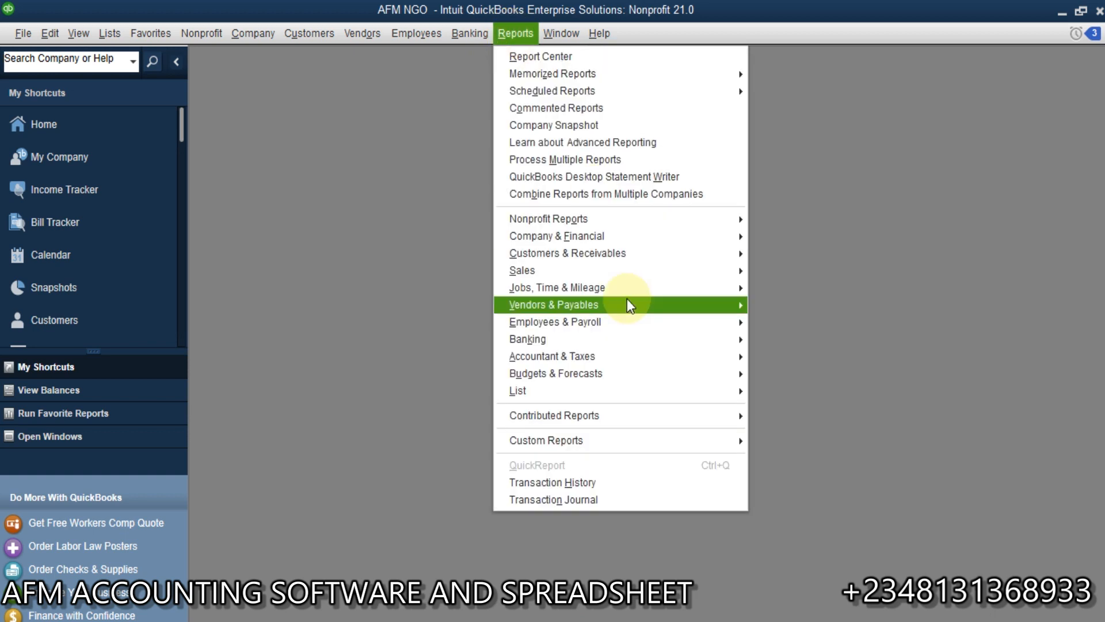
{"action": "mouse_move", "coordinate": [702, 226]}
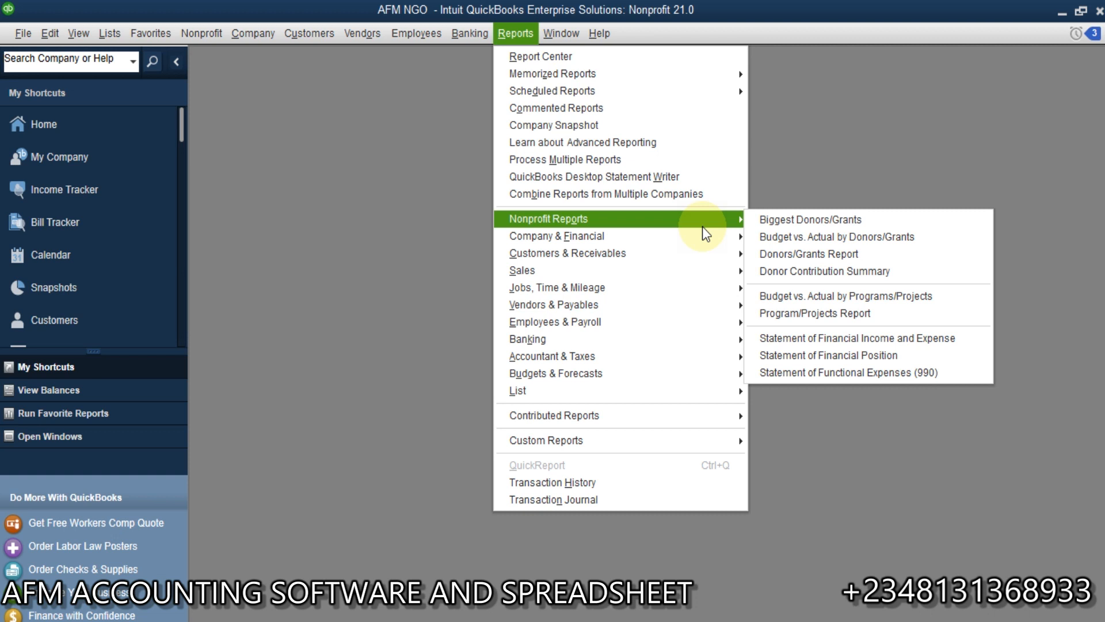
{"action": "left_click", "coordinate": [775, 221]}
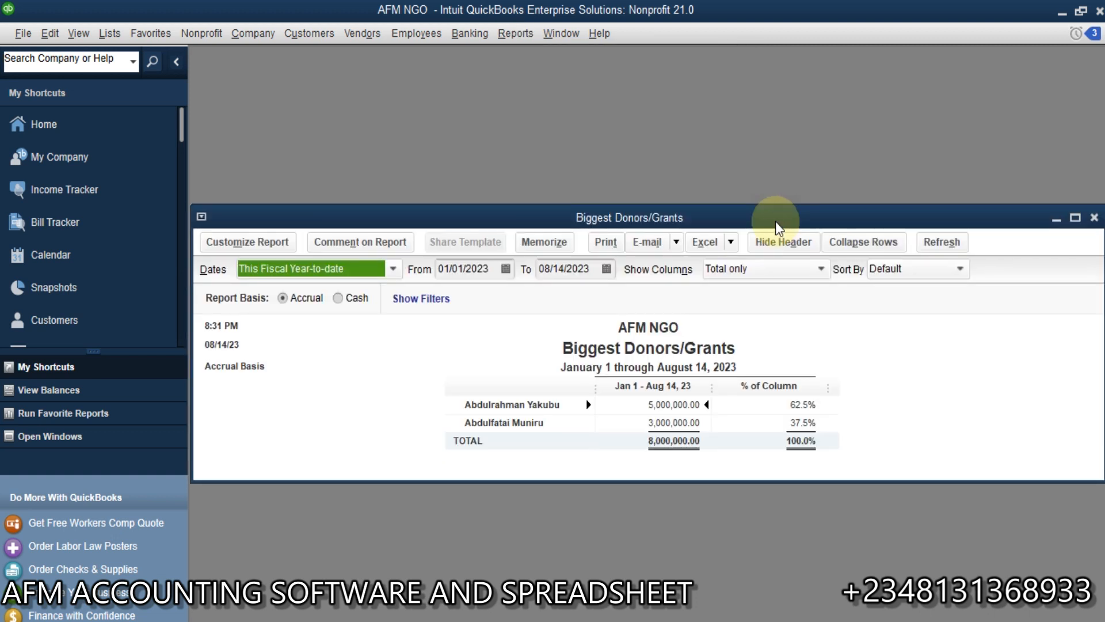
{"action": "left_click", "coordinate": [1074, 218]}
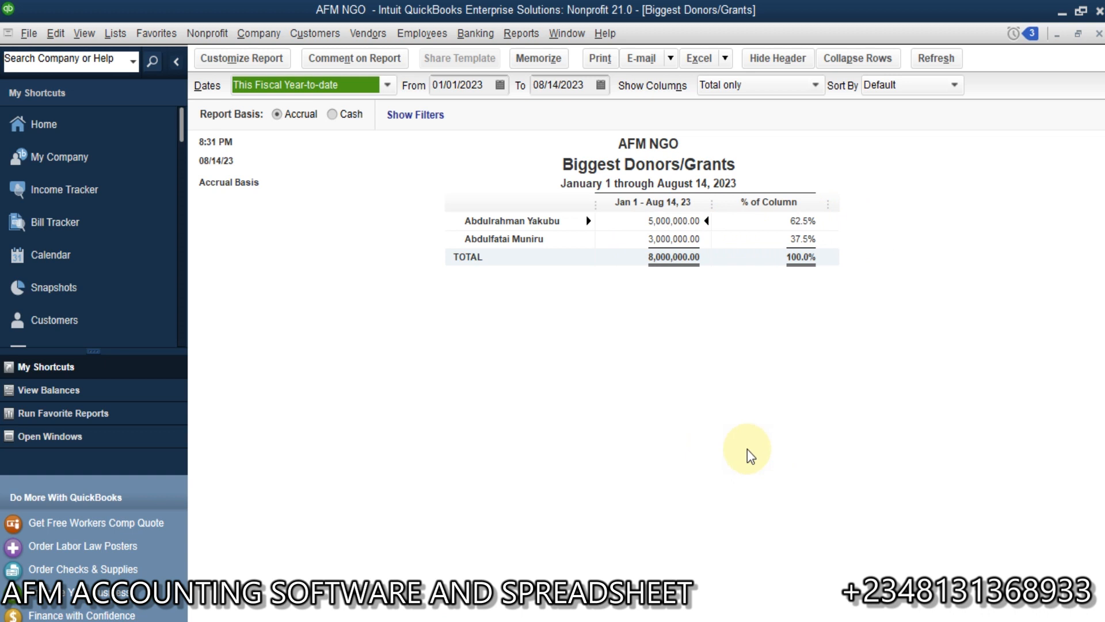
Step: Open the nonprofit Donors/Grants Report to review income by donor
{"action": "left_click", "coordinate": [520, 35]}
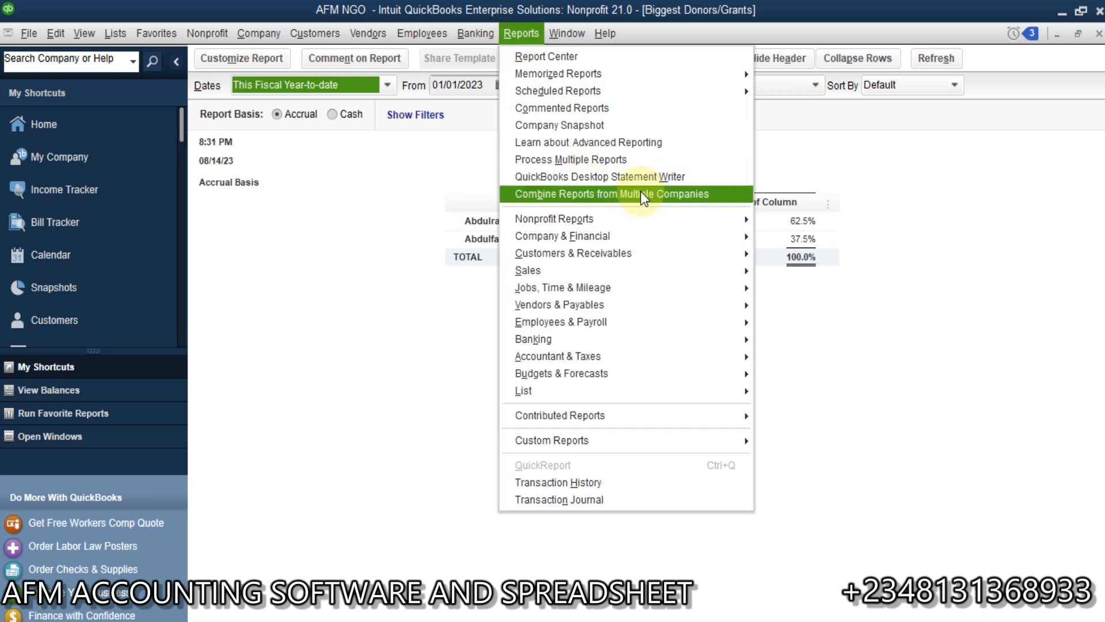
{"action": "mouse_move", "coordinate": [731, 225]}
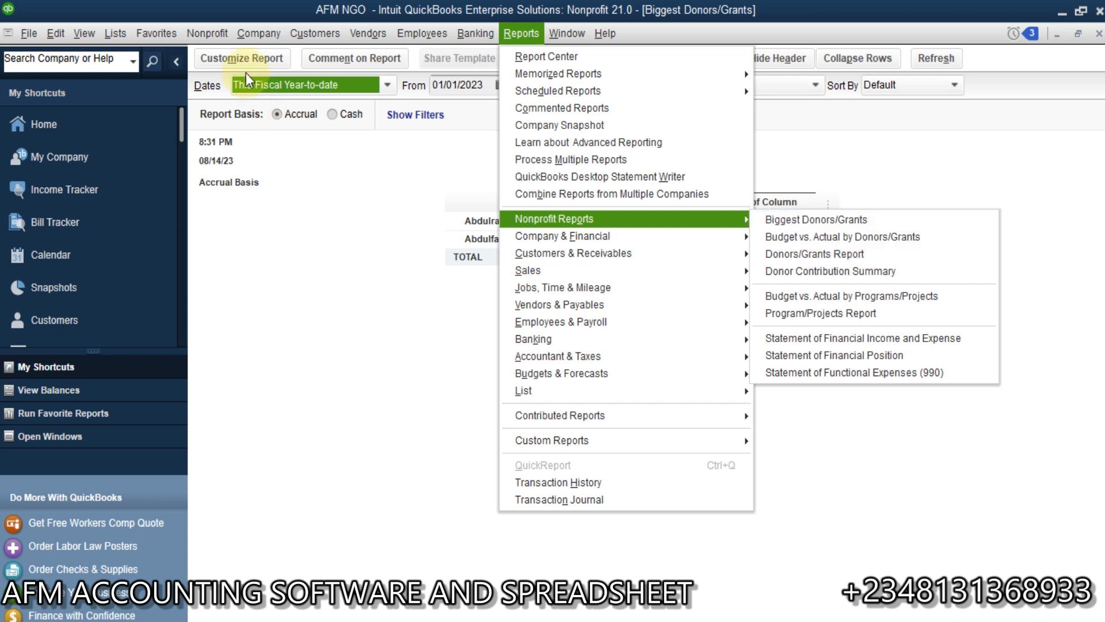
{"action": "left_click", "coordinate": [215, 37]}
{"action": "left_click", "coordinate": [217, 39]}
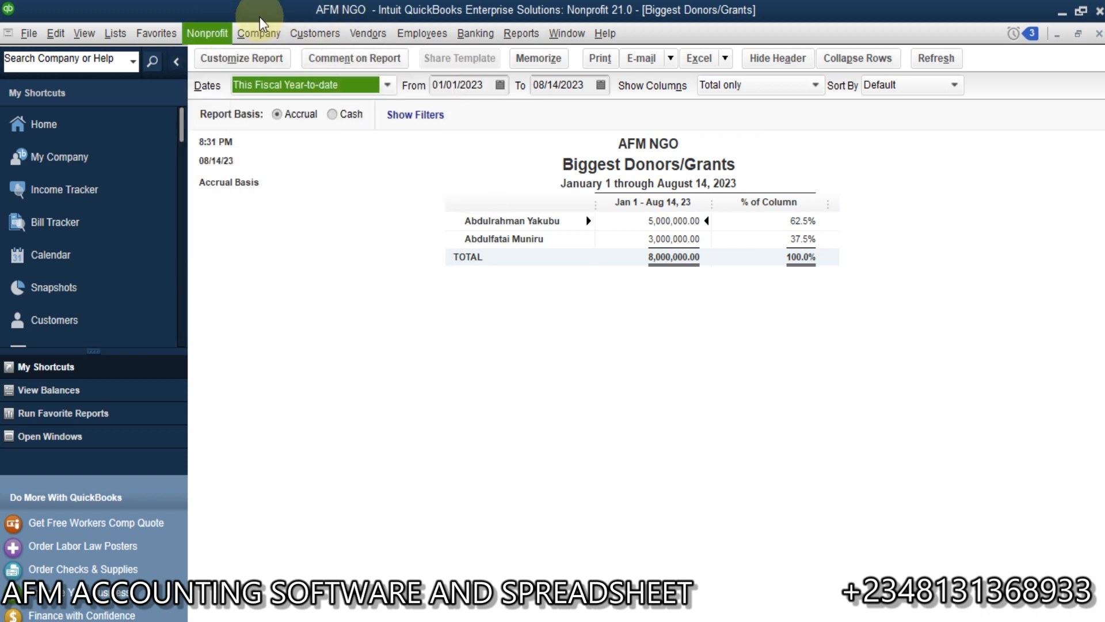
{"action": "mouse_move", "coordinate": [514, 35]}
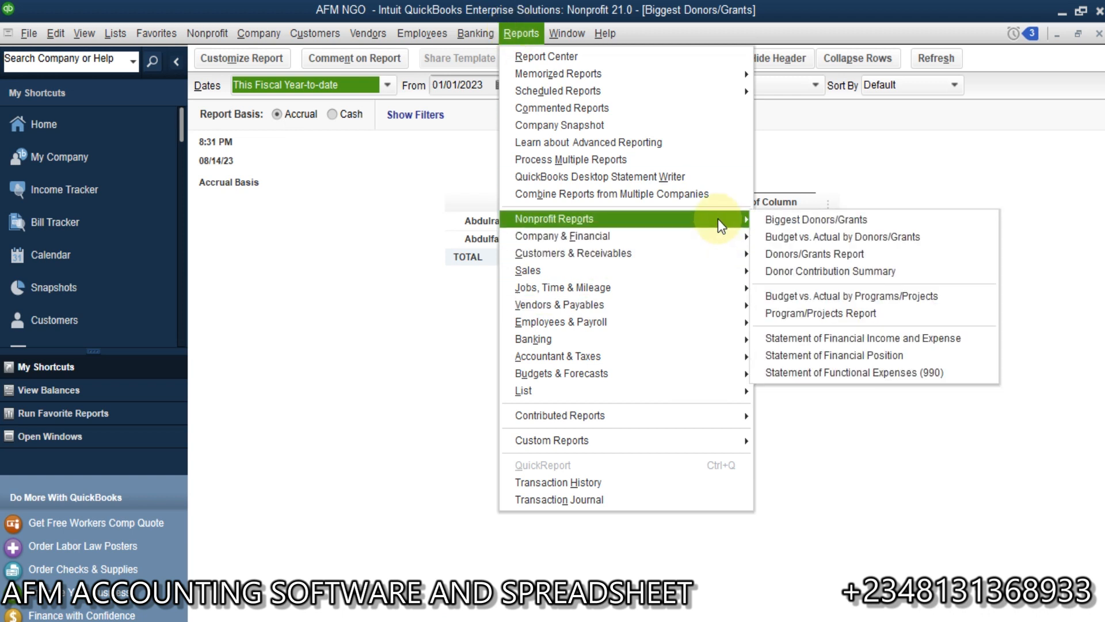
{"action": "left_click", "coordinate": [840, 254]}
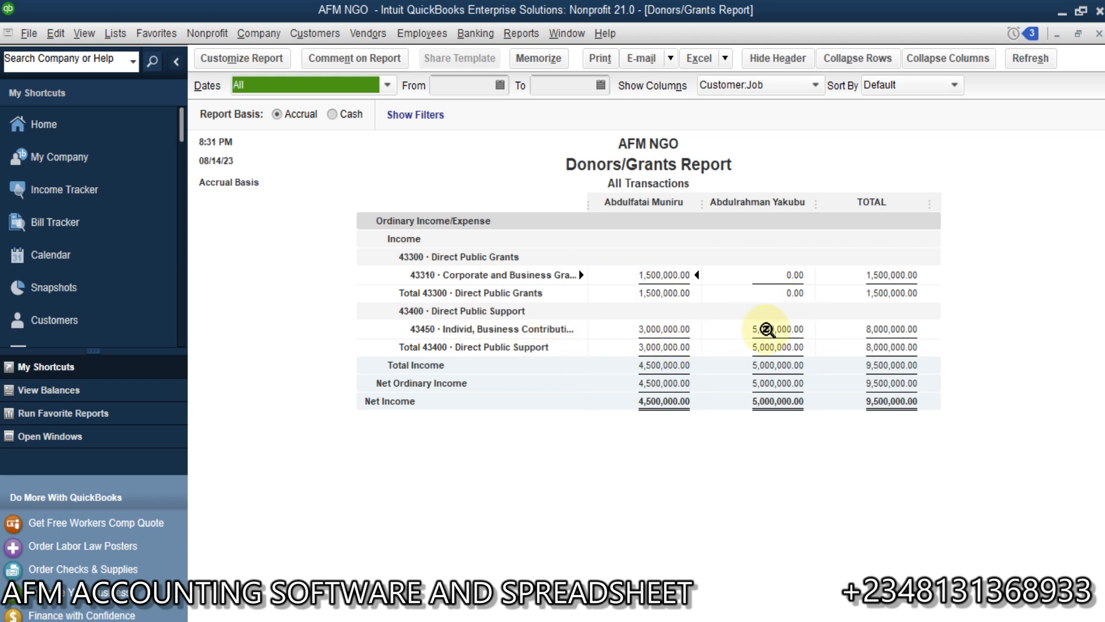
Step: Open the Donor Contribution Summary to review the recorded donation and look over the other available nonprofit reports
{"action": "left_click", "coordinate": [521, 35]}
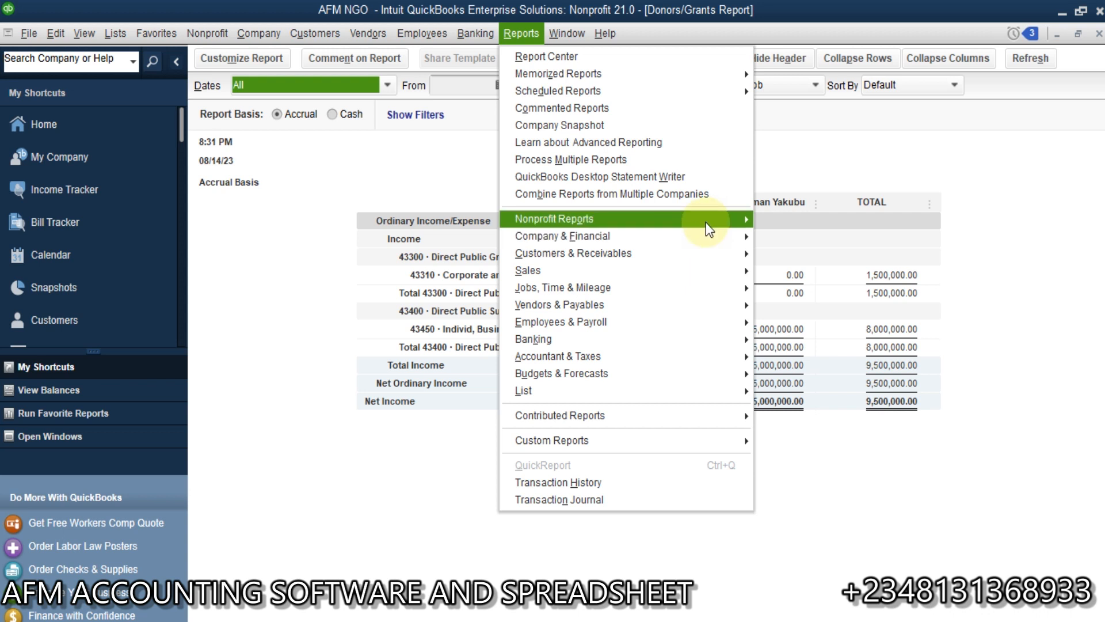
{"action": "mouse_move", "coordinate": [708, 229]}
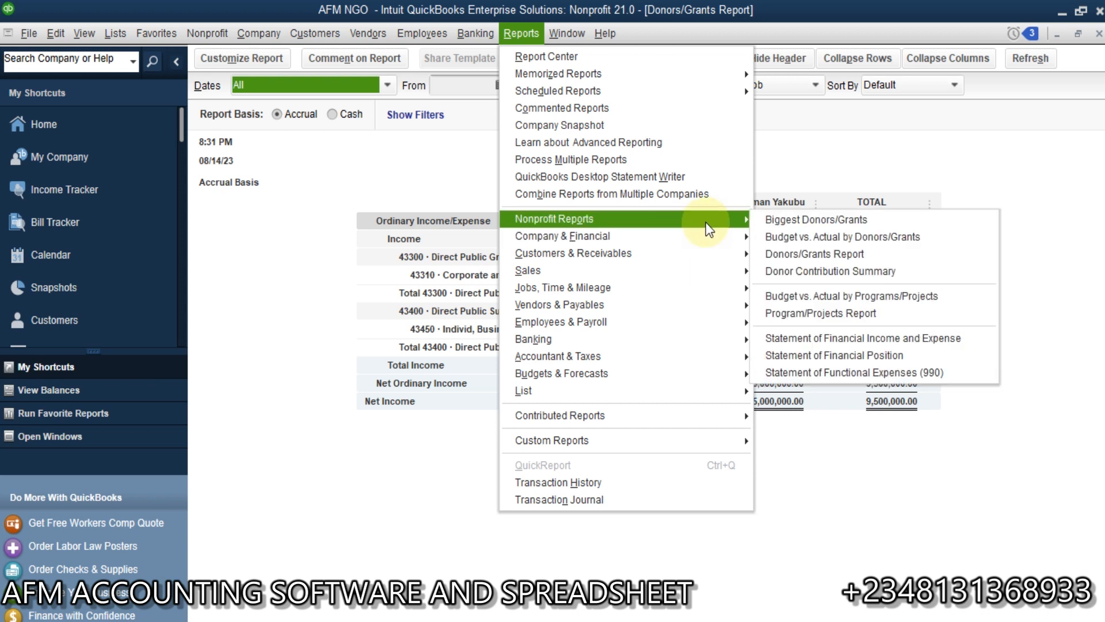
{"action": "left_click", "coordinate": [858, 281]}
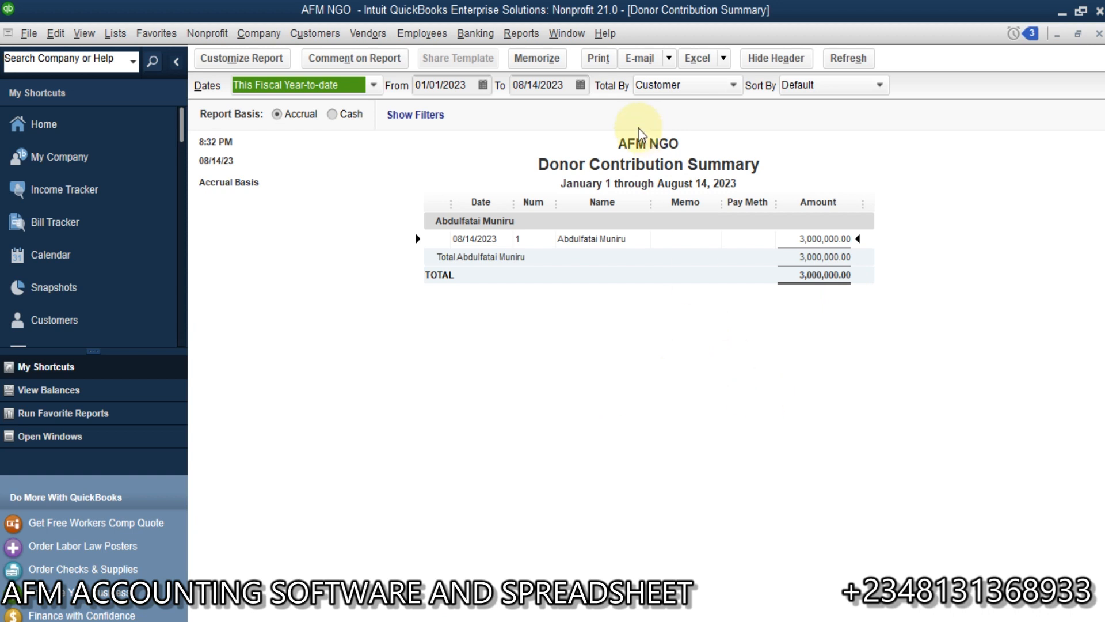
{"action": "left_click", "coordinate": [525, 35]}
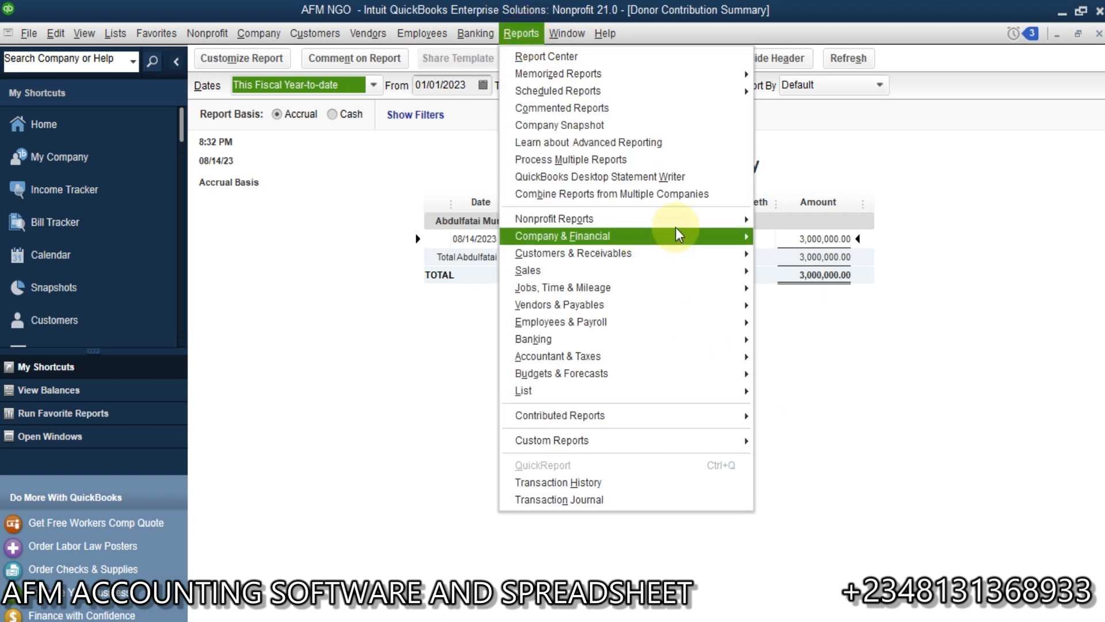
{"action": "mouse_move", "coordinate": [687, 228]}
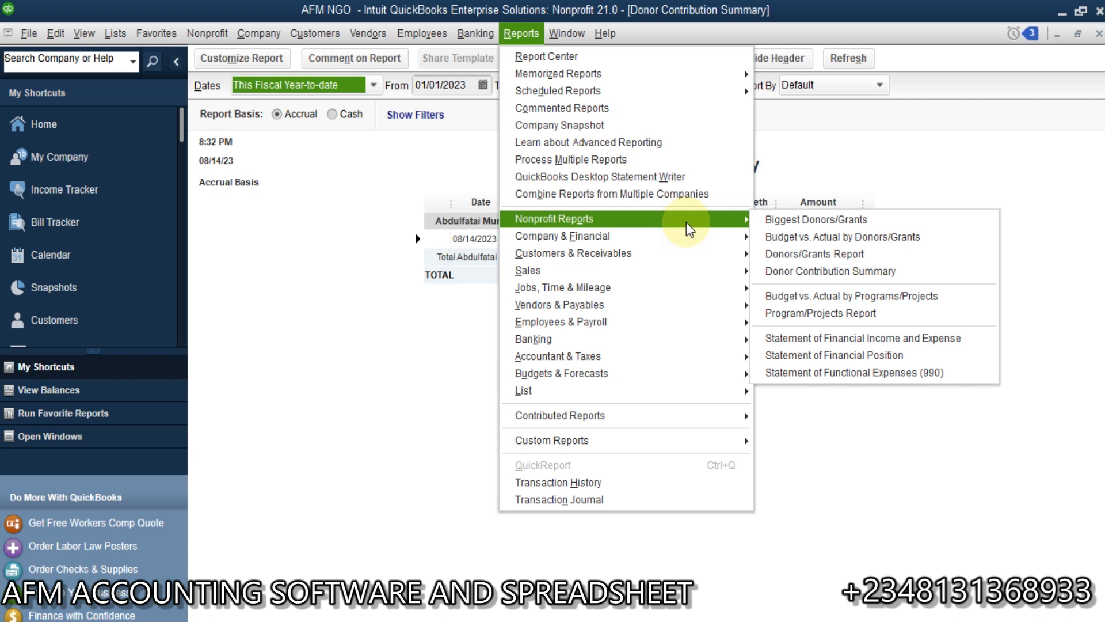
{"action": "left_click", "coordinate": [397, 407]}
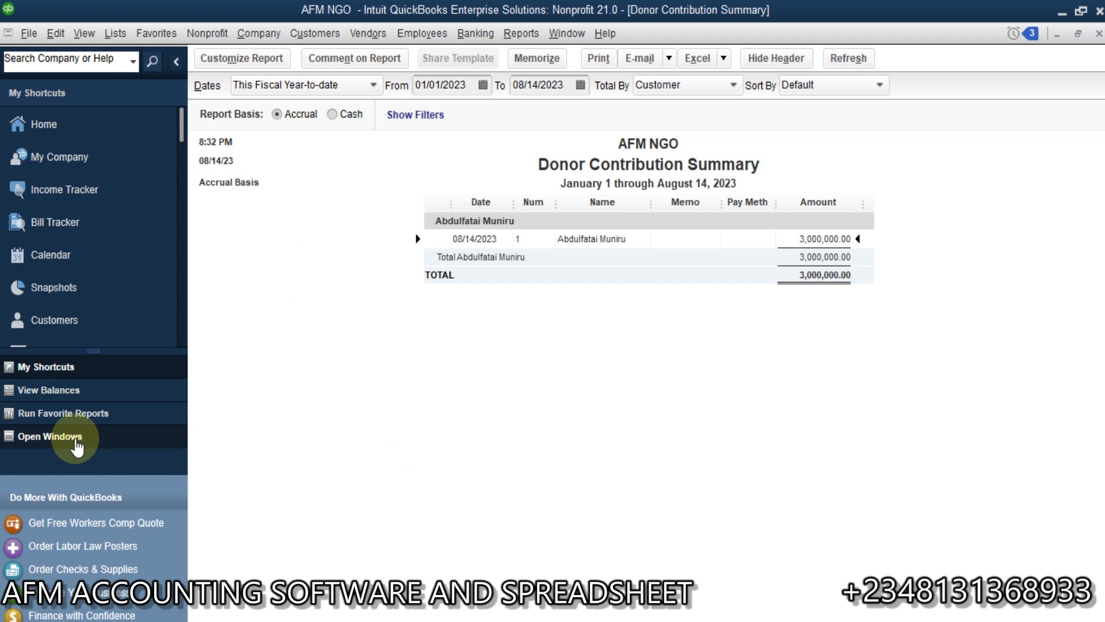
Step: Open the standard balance sheet to review the bank and accounts receivable balances
{"action": "left_click", "coordinate": [521, 33]}
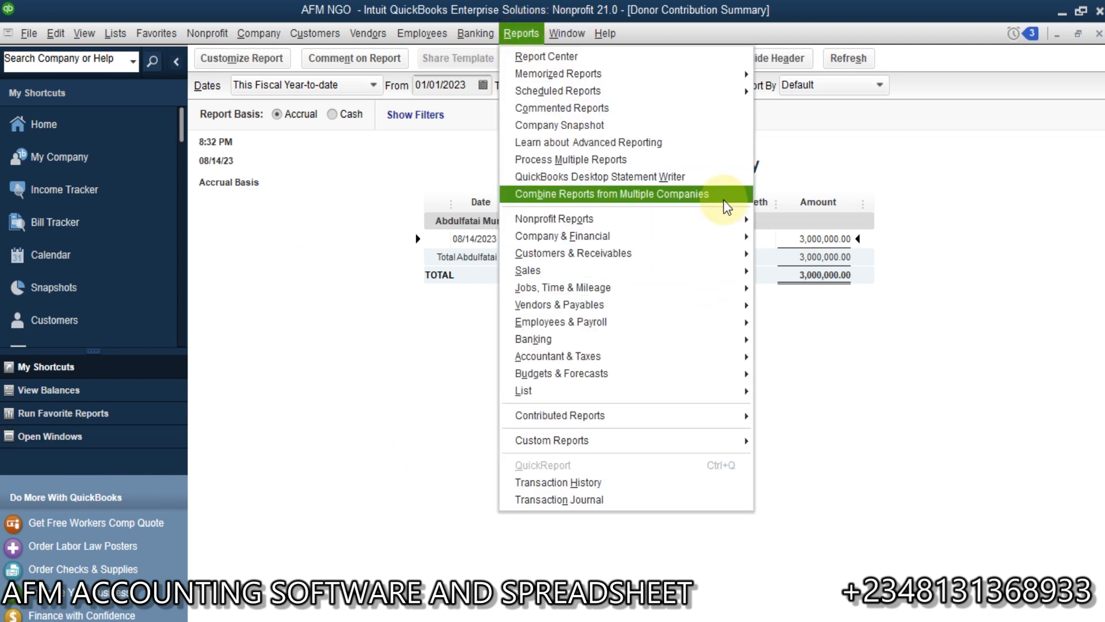
{"action": "mouse_move", "coordinate": [731, 248]}
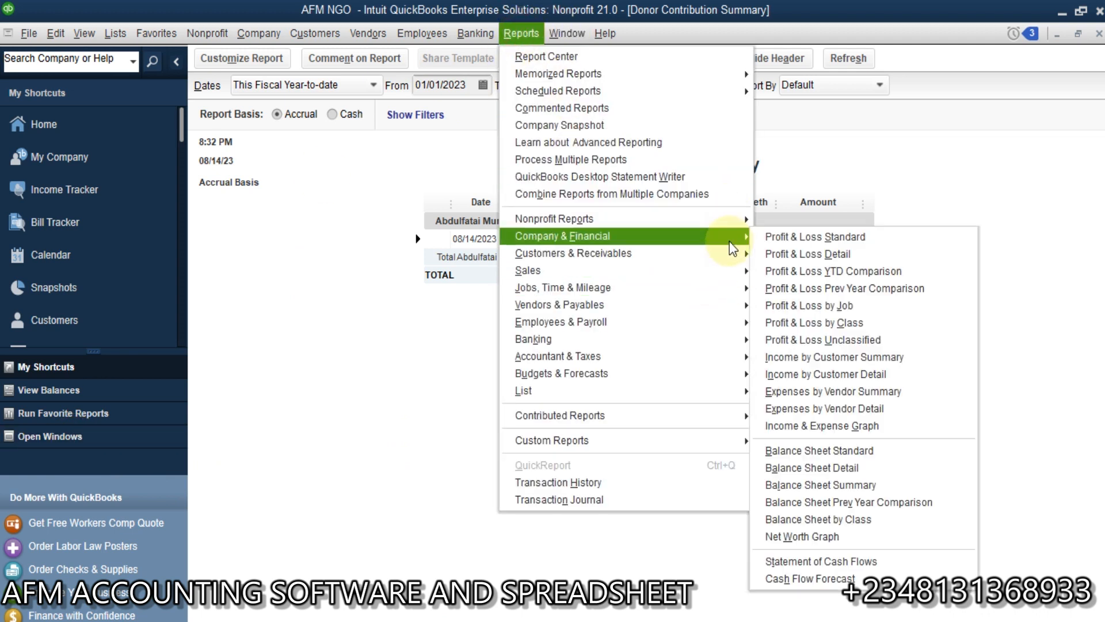
{"action": "left_click", "coordinate": [857, 452]}
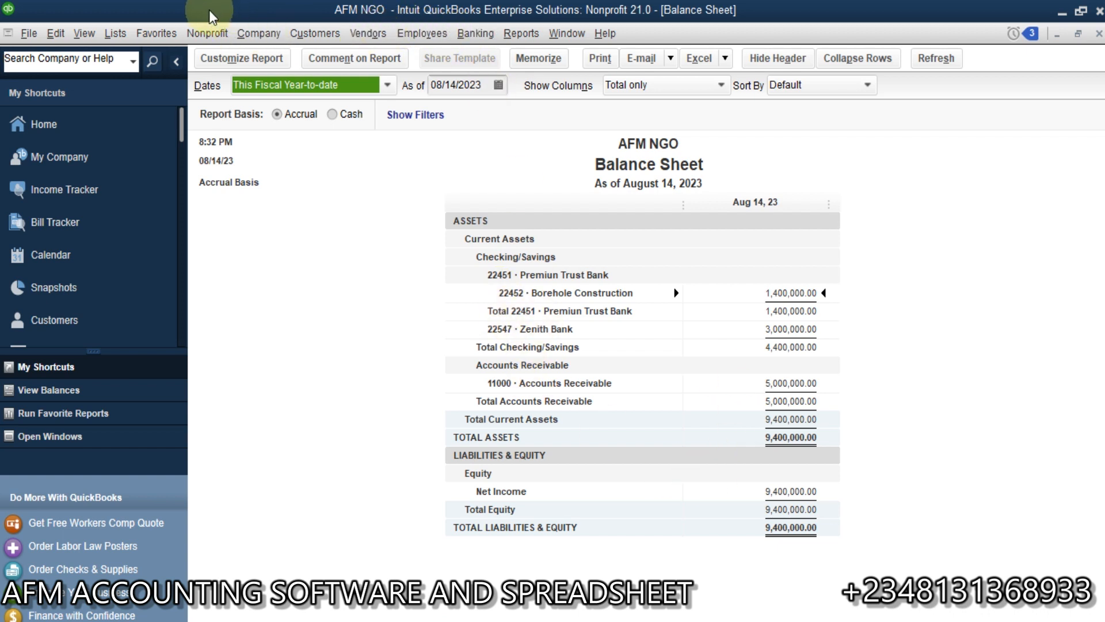
Step: Start receiving a payment dated 08/14/2023 from the donor who owes the 5,000,000 pledge
{"action": "left_click", "coordinate": [210, 33]}
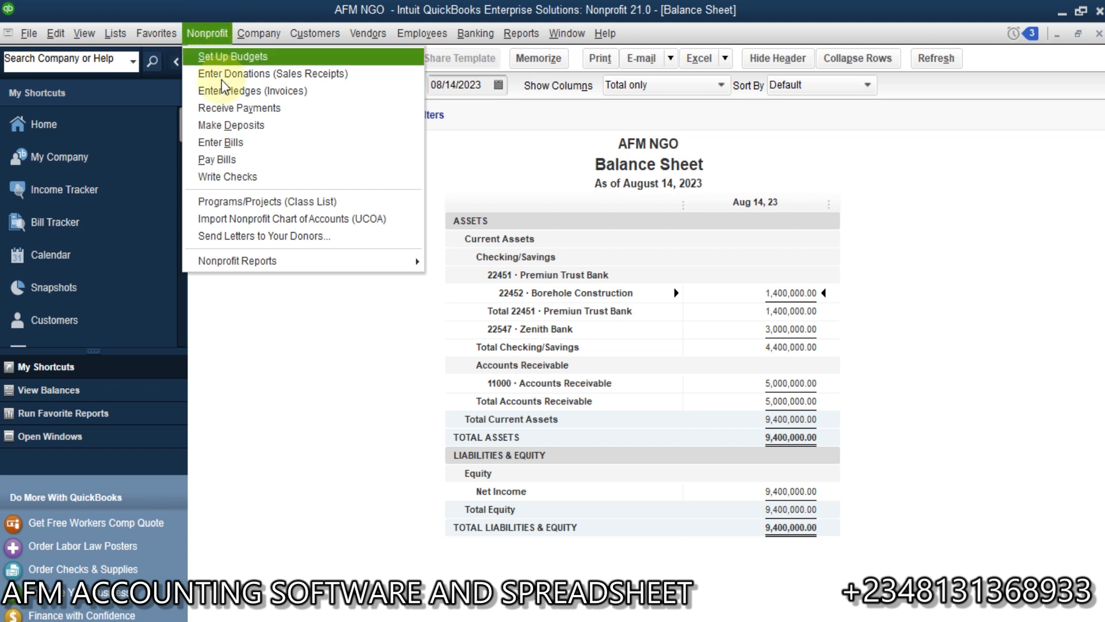
{"action": "left_click", "coordinate": [234, 102]}
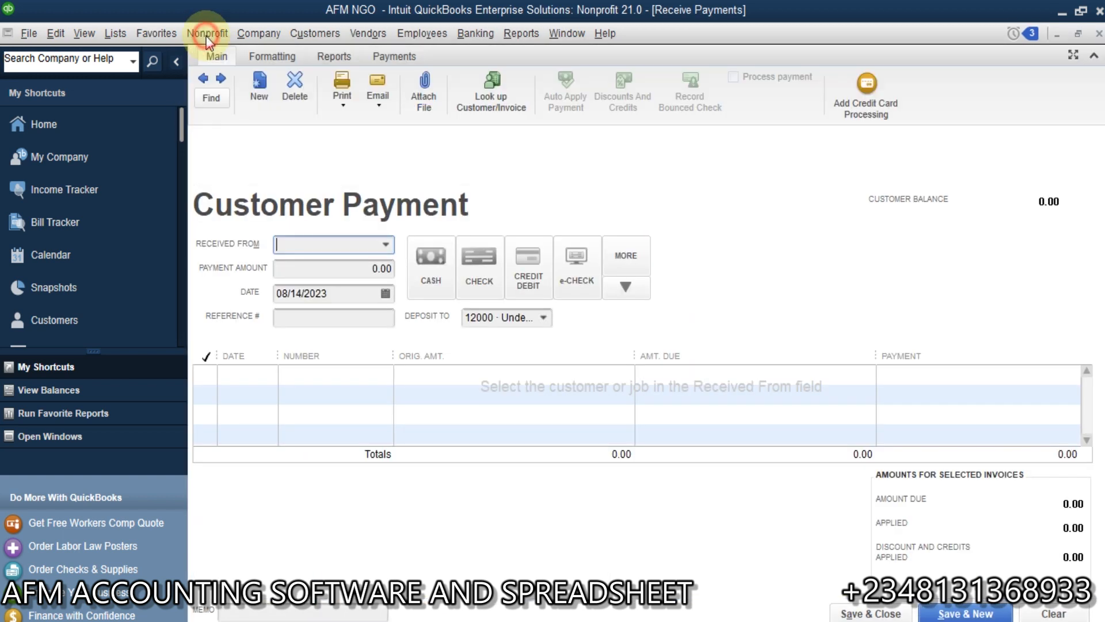
{"action": "left_click", "coordinate": [207, 34]}
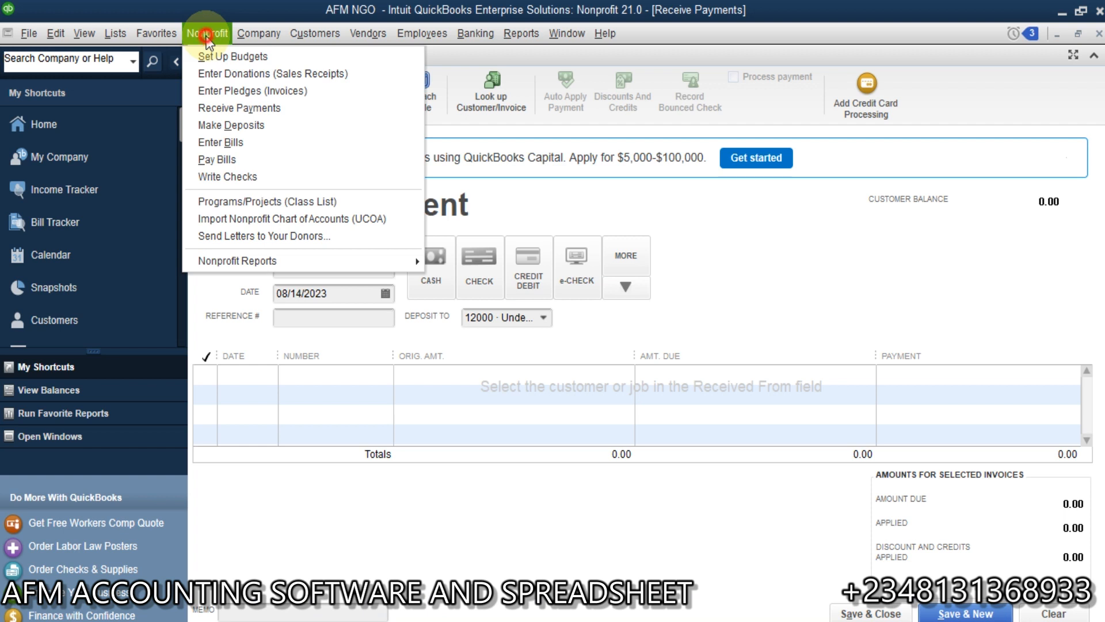
{"action": "left_click", "coordinate": [206, 36]}
{"action": "left_click", "coordinate": [387, 244]}
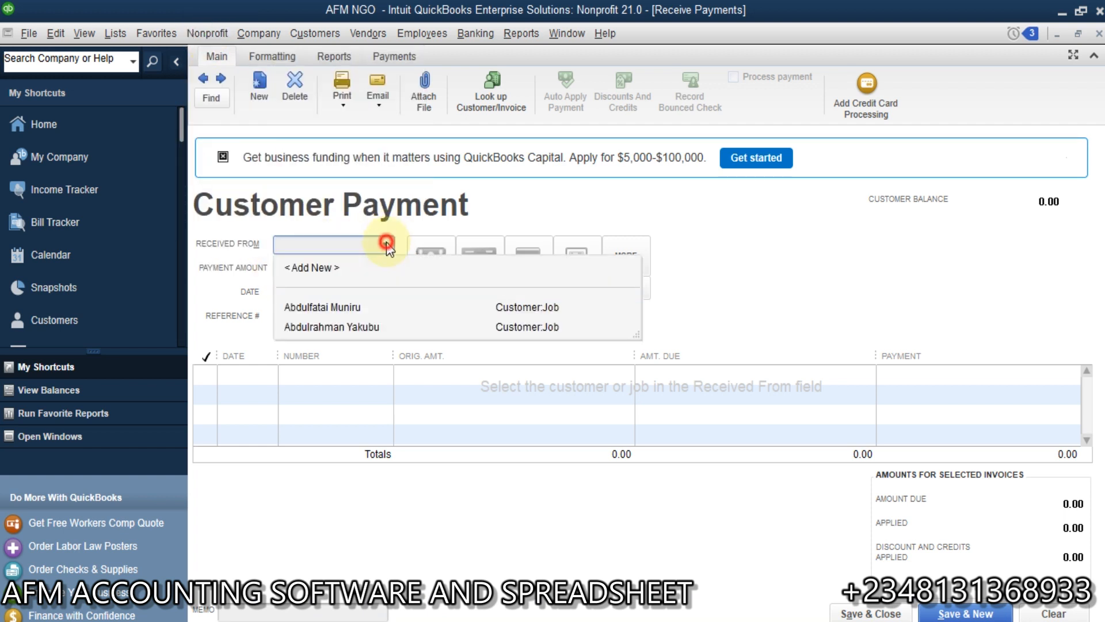
{"action": "left_click", "coordinate": [331, 327]}
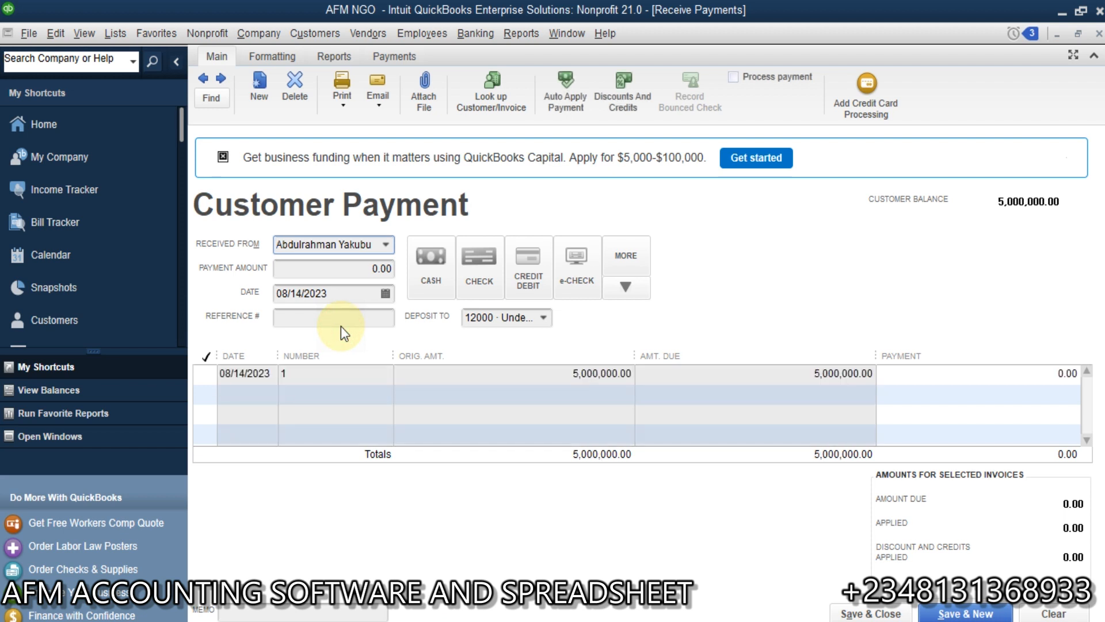
Step: Apply the full 5,000,000 payment to pledge invoice 1 with automatic calculation kept on, deposit it to 22547 Zenith Bank, and save and close
{"action": "left_click", "coordinate": [200, 371]}
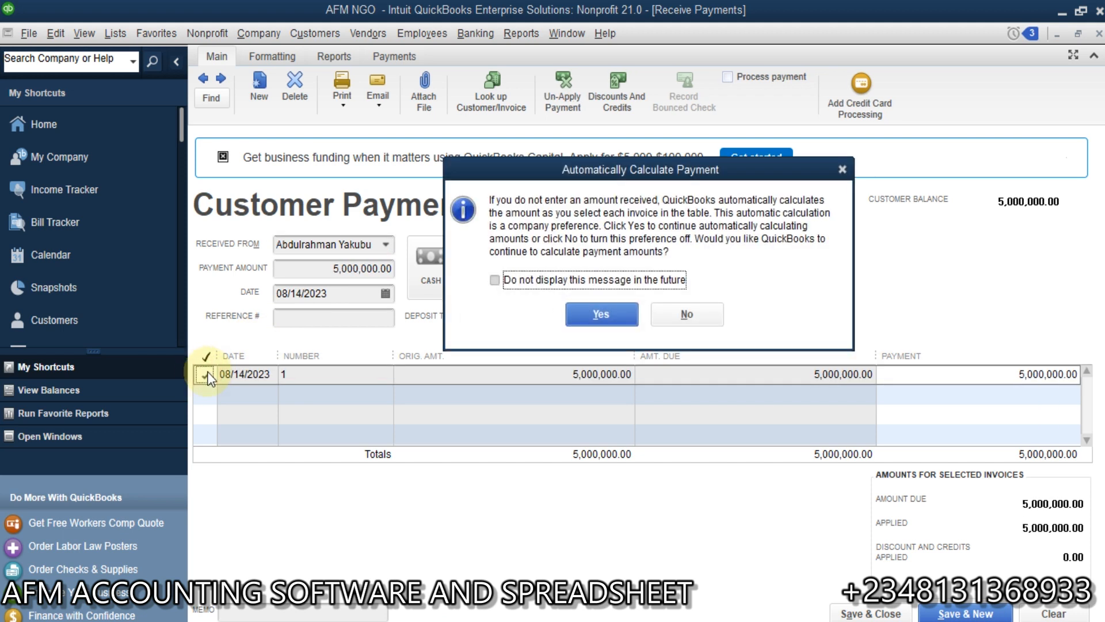
{"action": "left_click", "coordinate": [602, 313]}
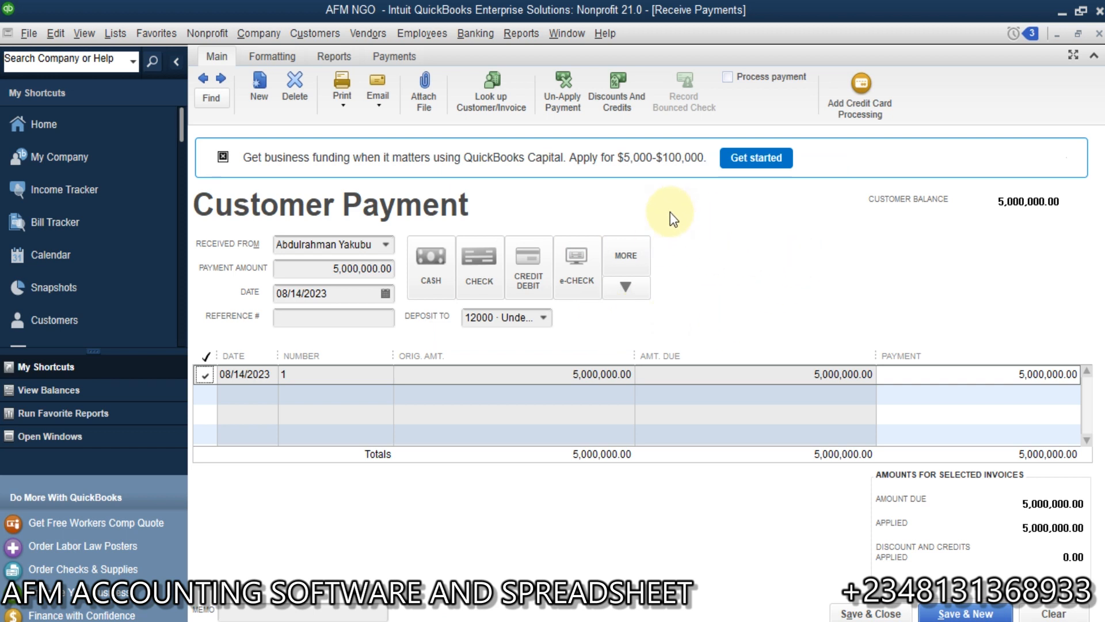
{"action": "left_click", "coordinate": [545, 318]}
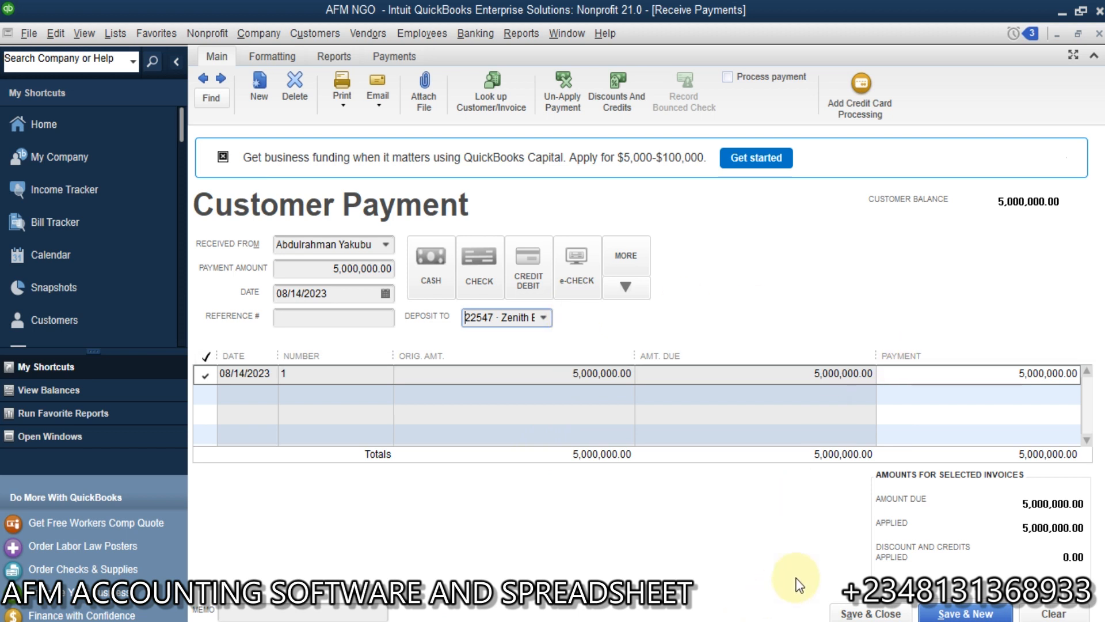
{"action": "left_click", "coordinate": [856, 611]}
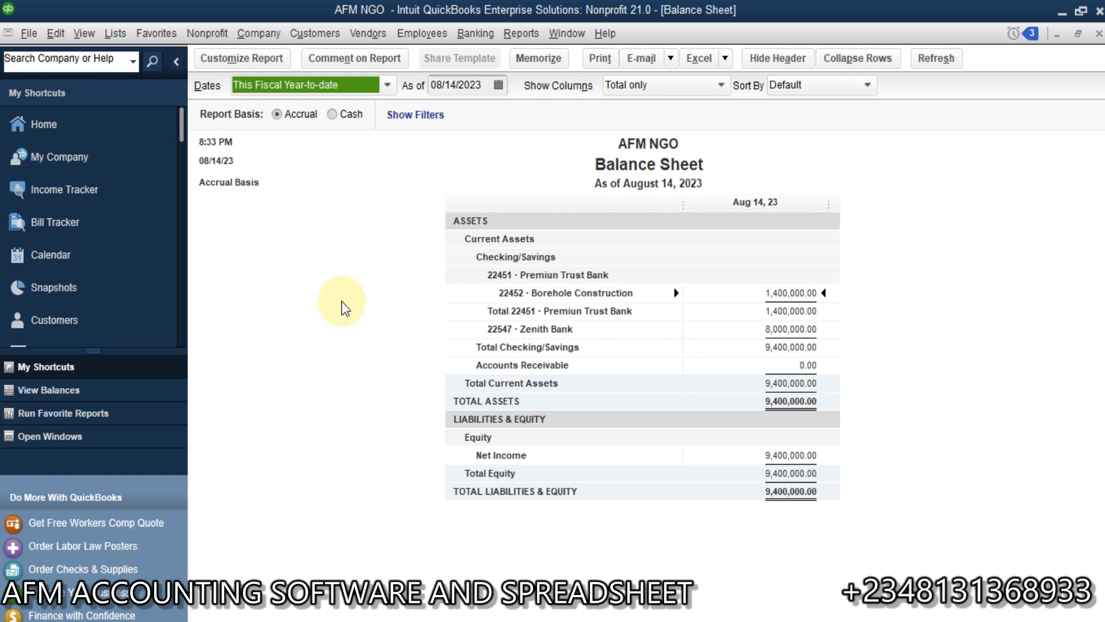
Step: Return to the home page and look over the available report categories, including the nonprofit reports
{"action": "left_click", "coordinate": [71, 133]}
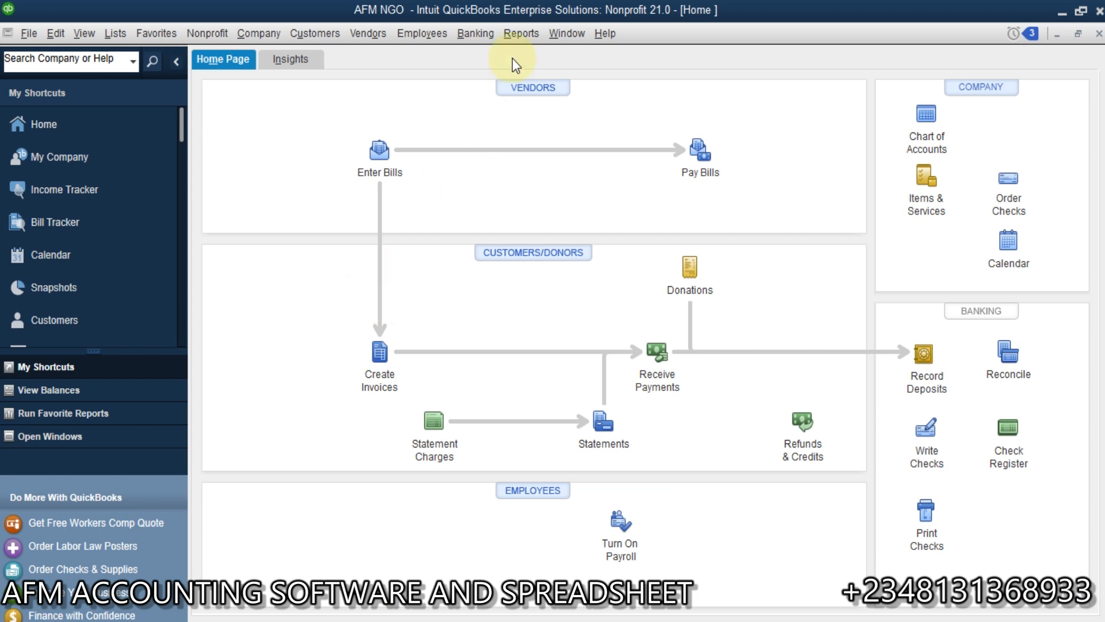
{"action": "left_click", "coordinate": [526, 32]}
{"action": "mouse_move", "coordinate": [721, 213]}
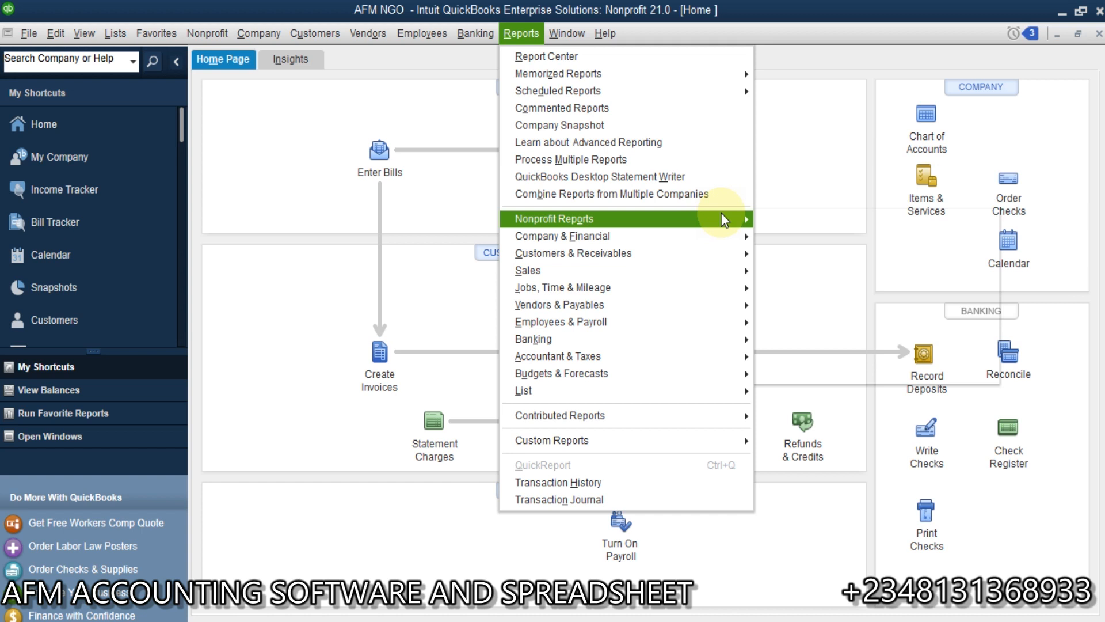
{"action": "left_click", "coordinate": [772, 165]}
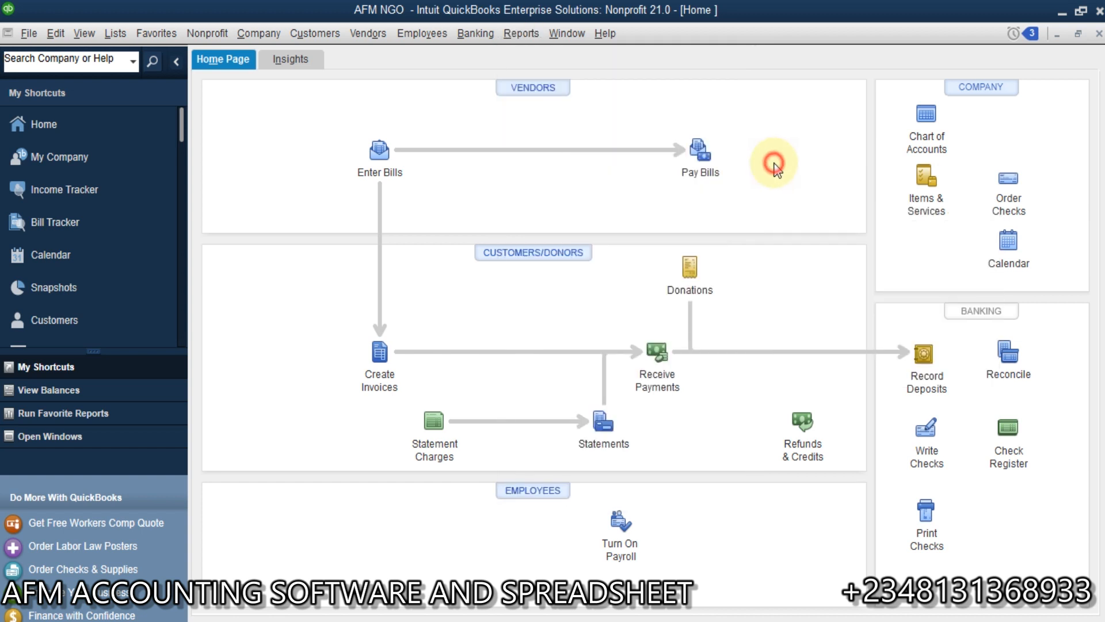